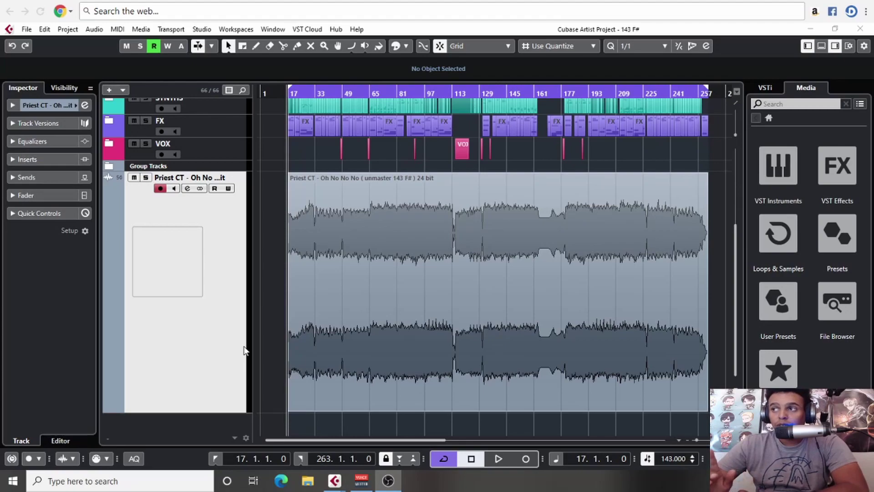
Step: Examine the waveform of the unmastered mixdown beneath the group tracks along the whole arrangement
click(376, 196)
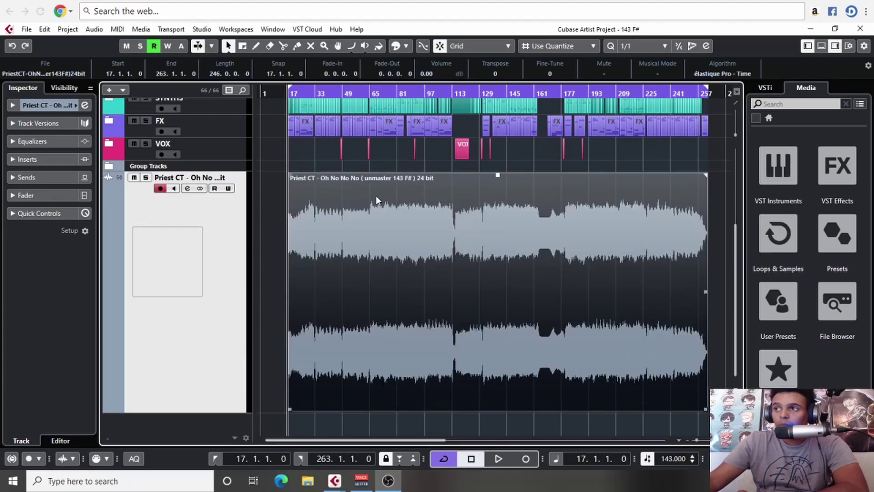
scroll(407, 199, up, 3)
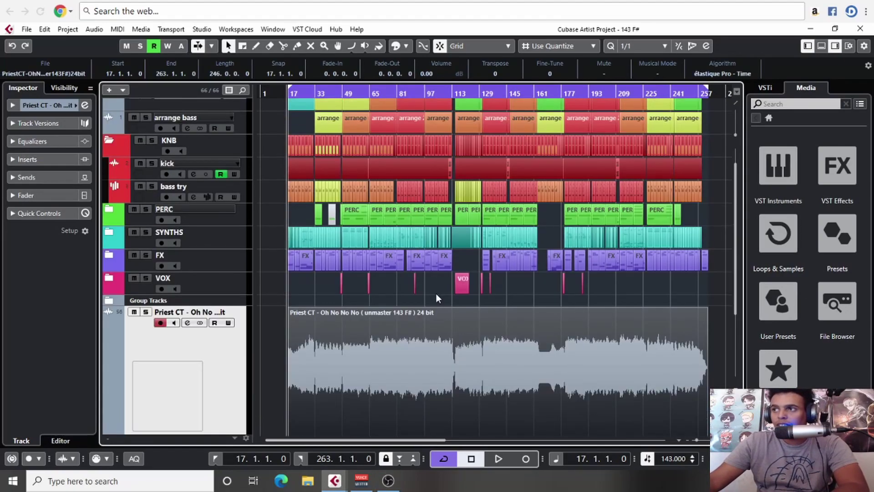
click(438, 297)
scroll(502, 187, down, 3)
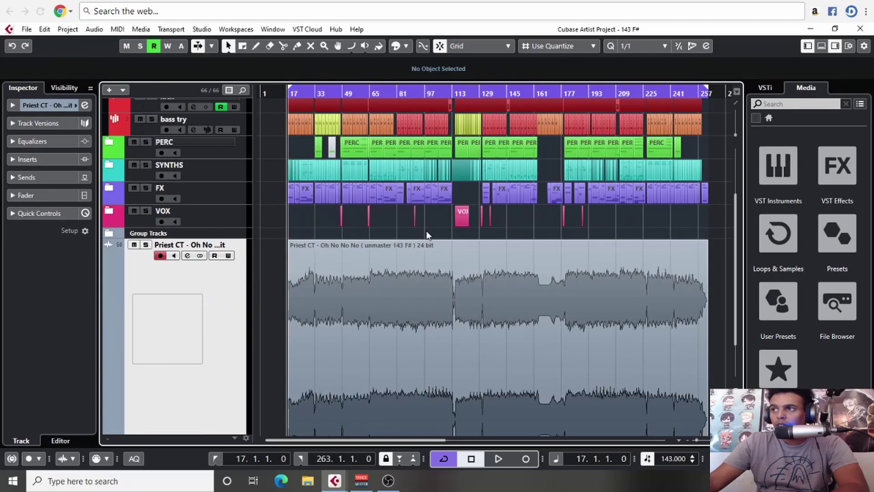
click(442, 283)
scroll(438, 284, down, 3)
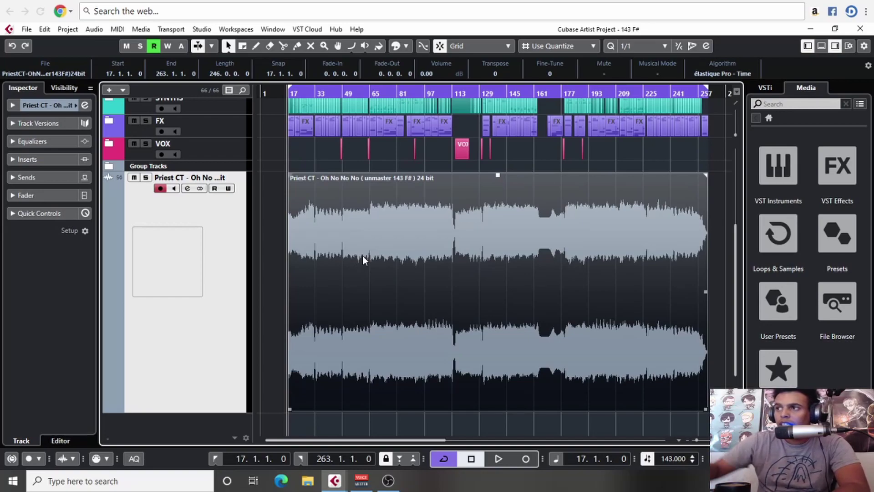
key(h)
key(h)
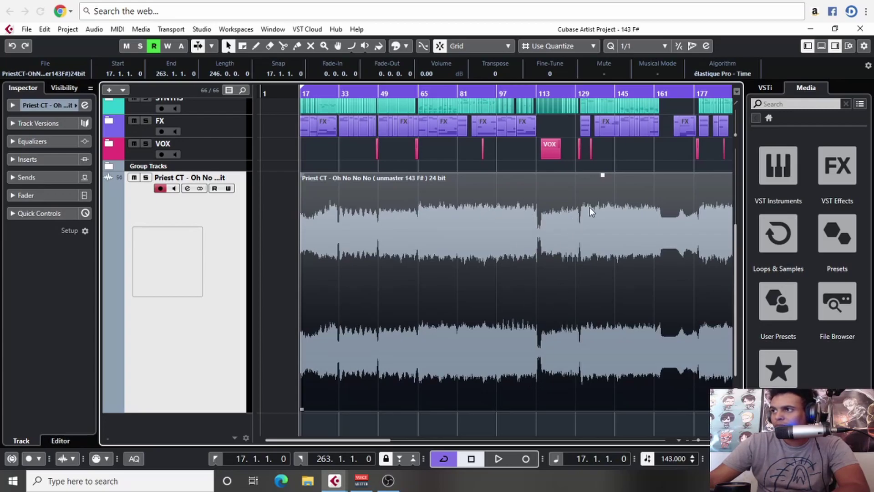
scroll(646, 232, right, 5)
scroll(618, 247, up, 1)
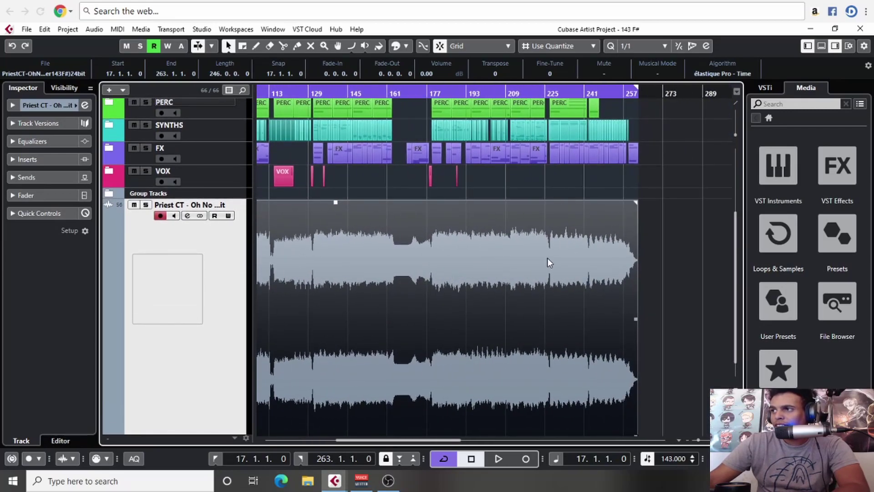
scroll(517, 230, left, 5)
scroll(564, 244, up, 1)
scroll(535, 250, right, 5)
scroll(401, 273, left, 5)
scroll(605, 260, up, 1)
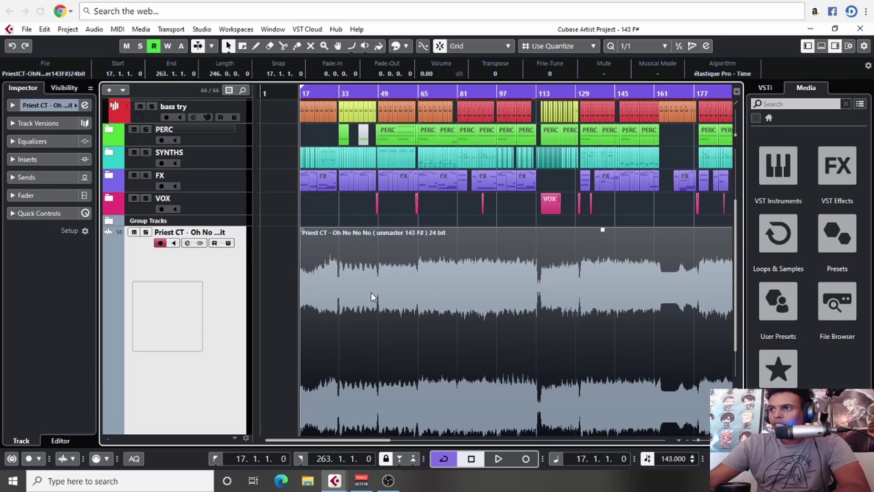
Step: Set the quantize value to 1/2 and place the playhead at the start of bar 29
drag(328, 93, 364, 181)
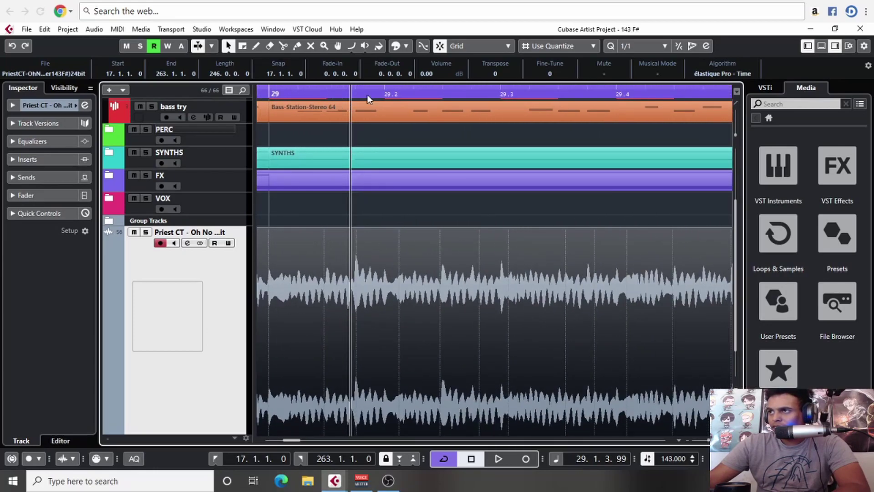
key(h)
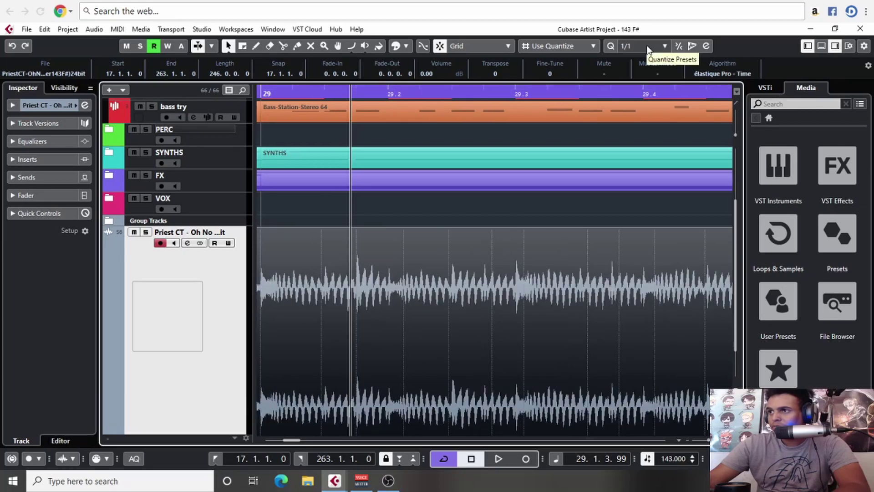
scroll(646, 46, down, 1)
drag(350, 94, 296, 92)
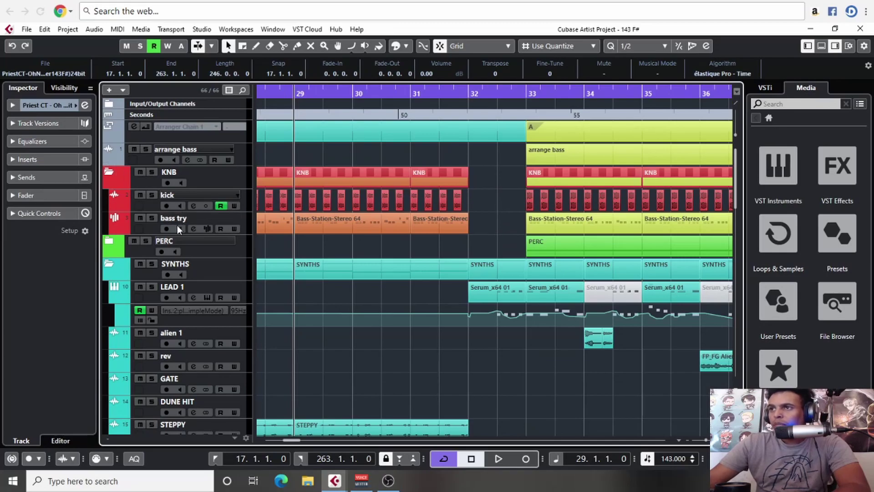
Step: Expand the FX folder track and inspect the synth and FX clips around bar 29 against the mixdown waveform
click(341, 378)
scroll(341, 378, down, 3)
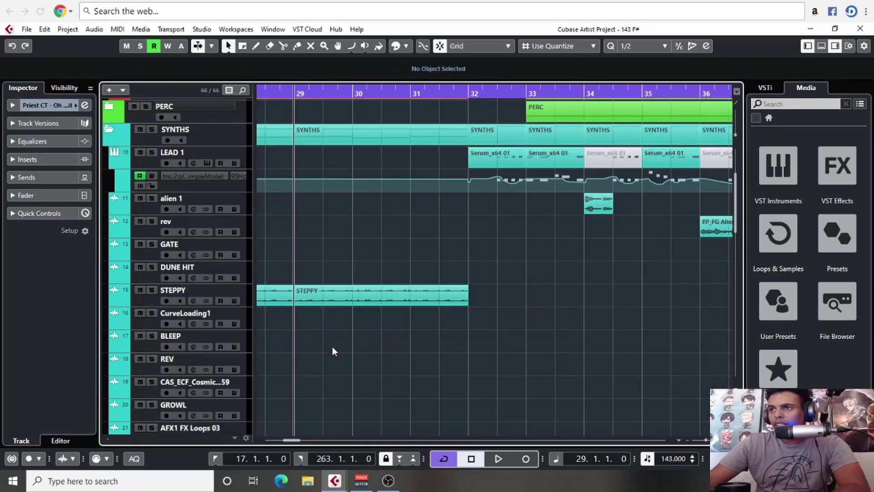
scroll(316, 329, down, 10)
scroll(312, 306, up, 3)
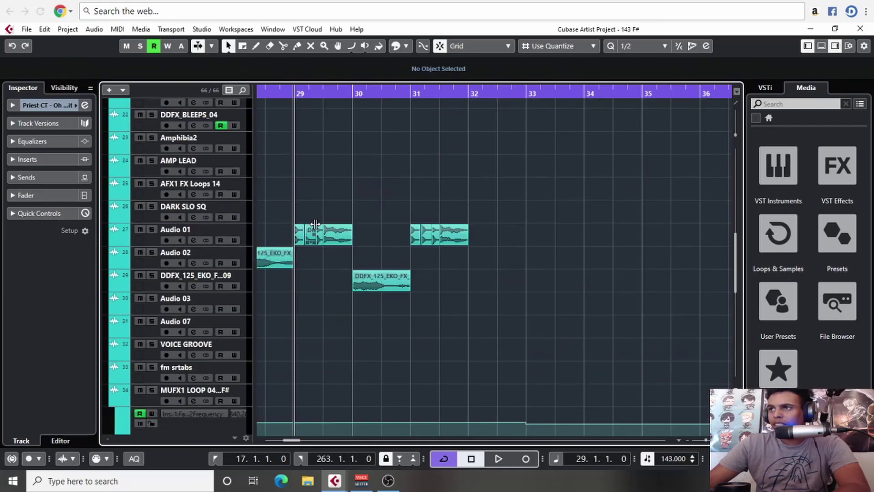
scroll(311, 267, down, 10)
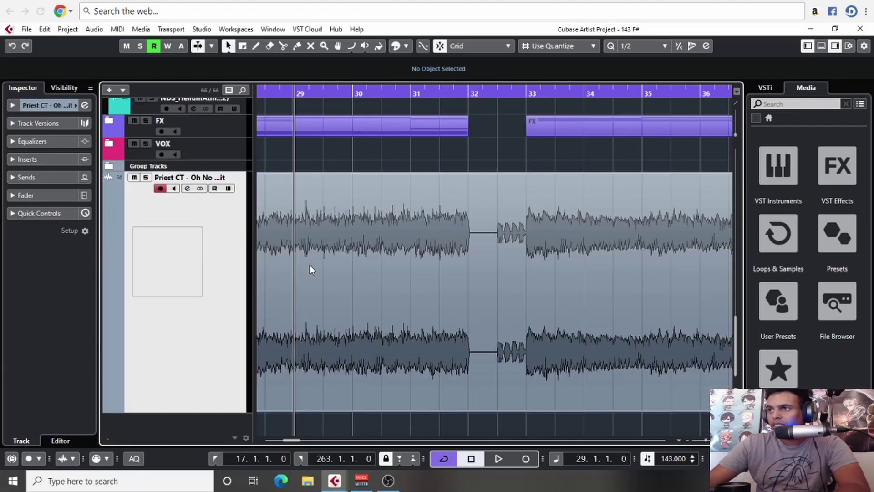
scroll(309, 265, up, 3)
click(113, 257)
click(110, 255)
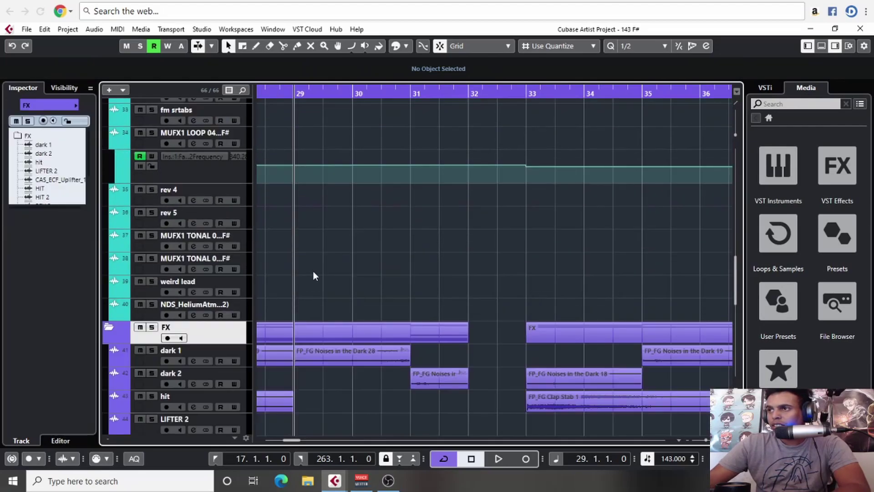
scroll(313, 271, down, 4)
scroll(312, 274, down, 4)
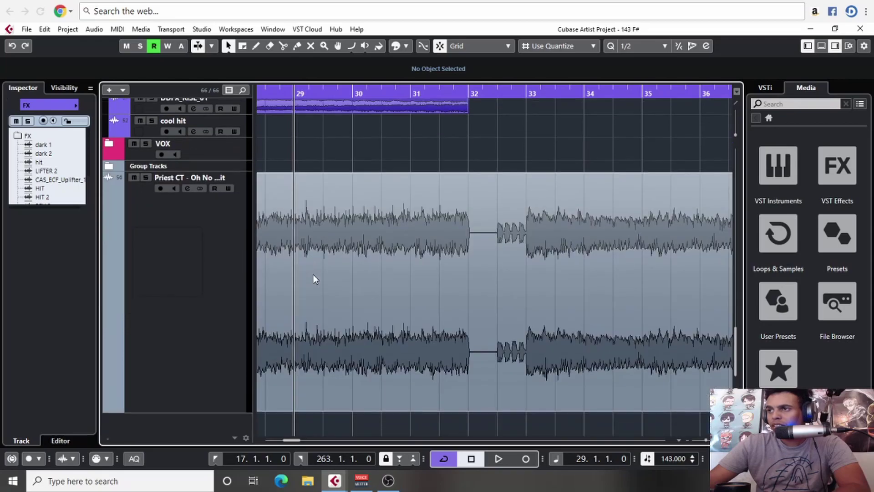
scroll(313, 274, up, 9)
scroll(313, 274, up, 3)
scroll(313, 274, down, 8)
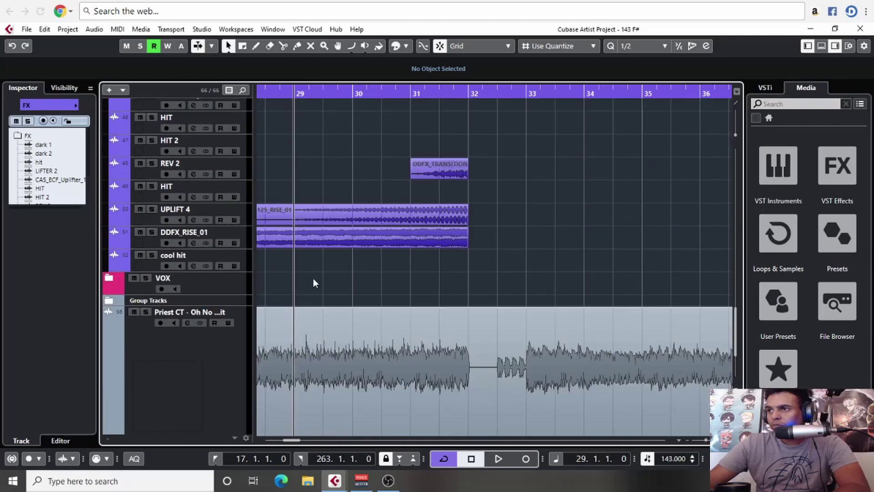
Step: Place the playhead on the mixdown's transient peak at 29.1.4.0, using a quantize value of 1/16
key(g)
key(h)
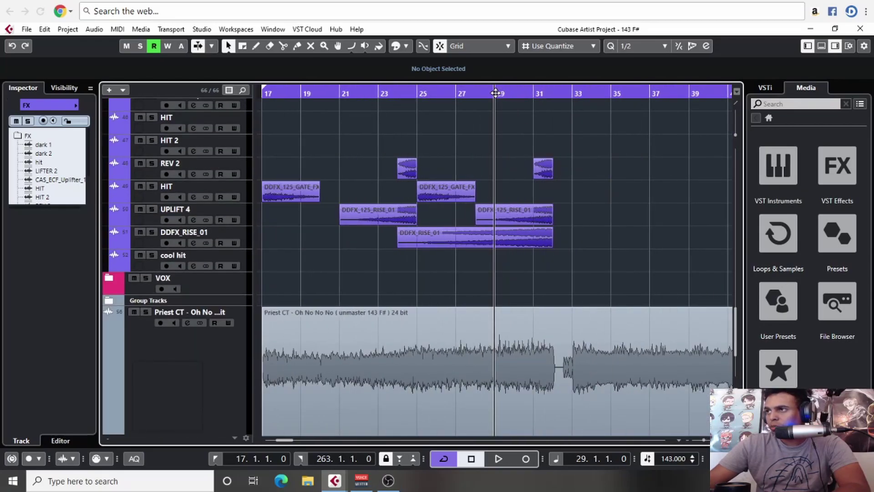
drag(495, 93, 457, 163)
scroll(633, 48, down, 3)
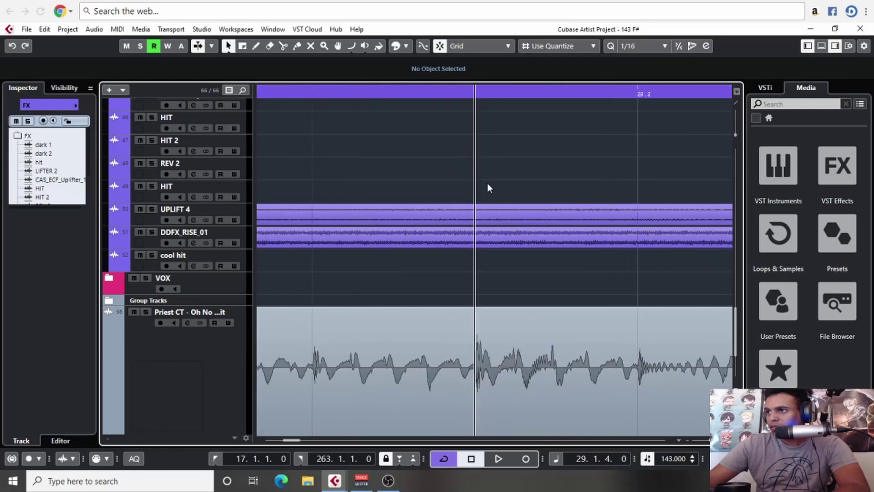
Step: Examine the kick, bass, synth and FX tracks at the playhead to find which clip lines up with the mixdown peak
scroll(505, 271, up, 15)
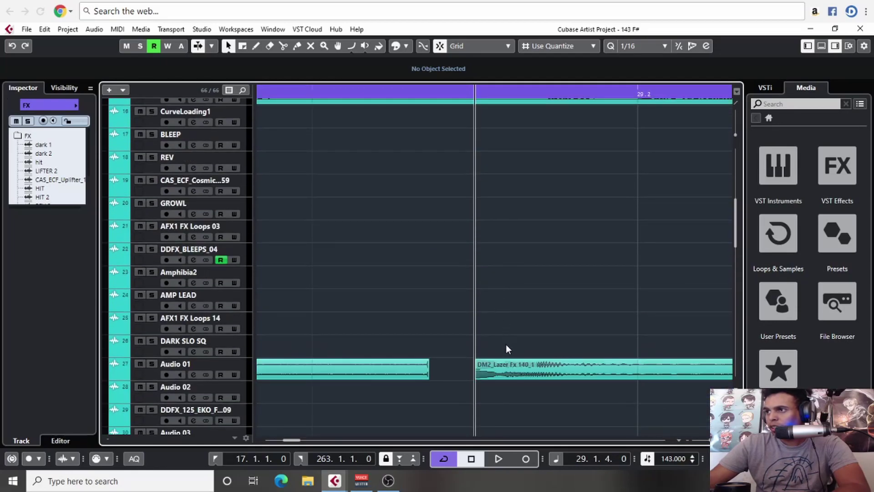
scroll(482, 291, right, 2)
scroll(446, 359, down, 1)
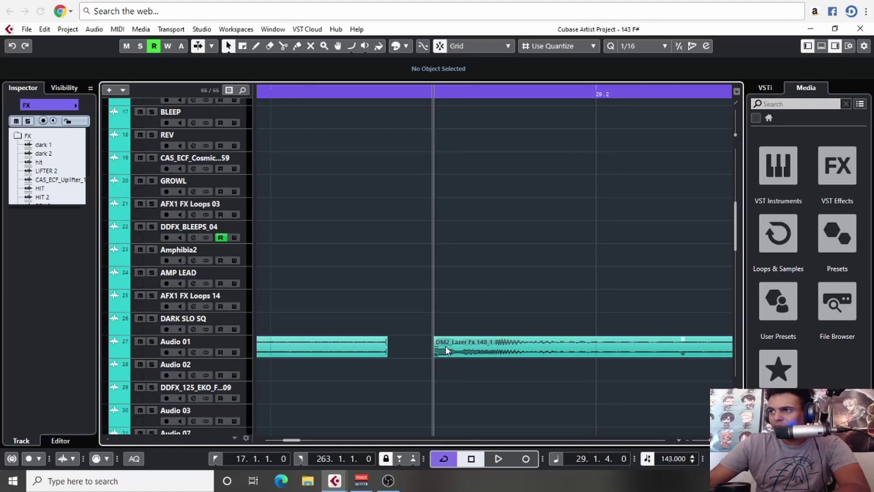
scroll(486, 347, up, 8)
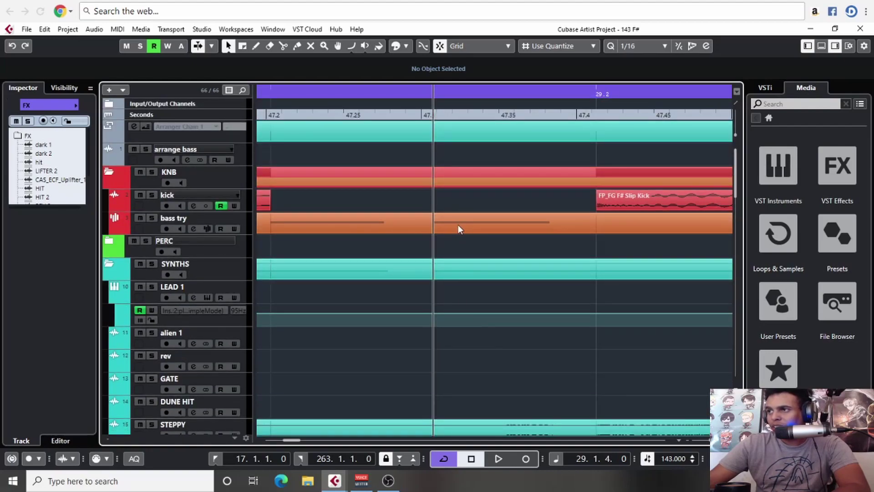
key(g)
key(g)
key(g)
key(g)
key(g)
key(g)
key(g)
key(g)
key(g)
key(g)
key(g)
key(g)
key(g)
scroll(501, 244, down, 10)
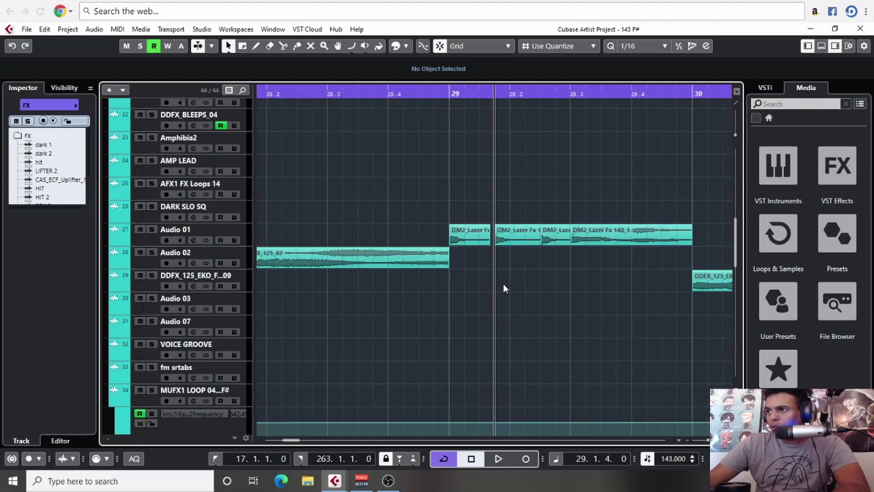
scroll(499, 255, down, 10)
scroll(503, 228, up, 1)
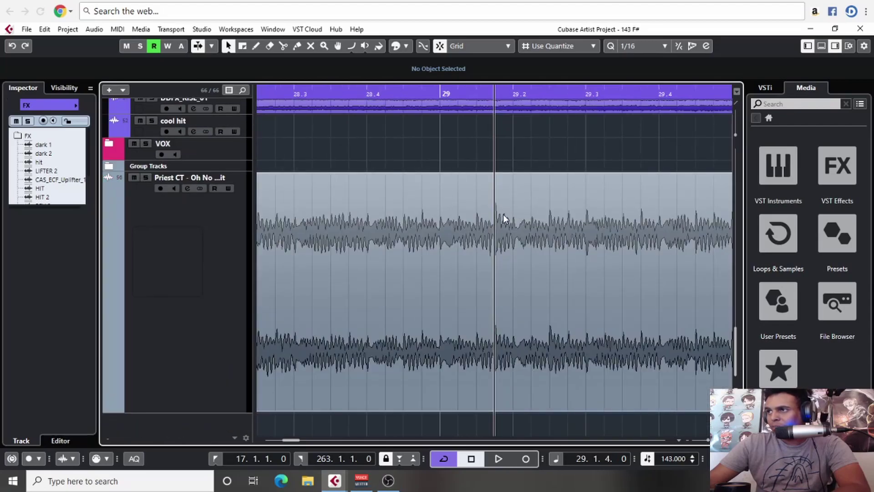
scroll(503, 219, up, 2)
scroll(502, 214, up, 6)
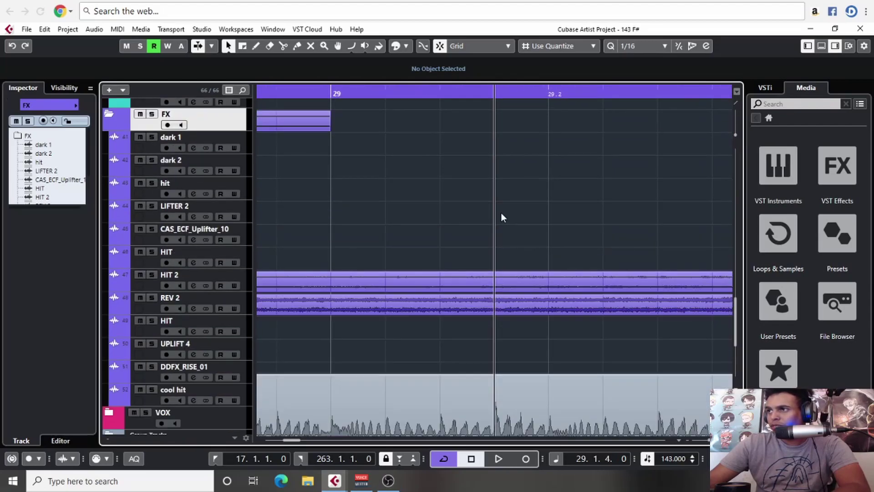
scroll(512, 180, up, 10)
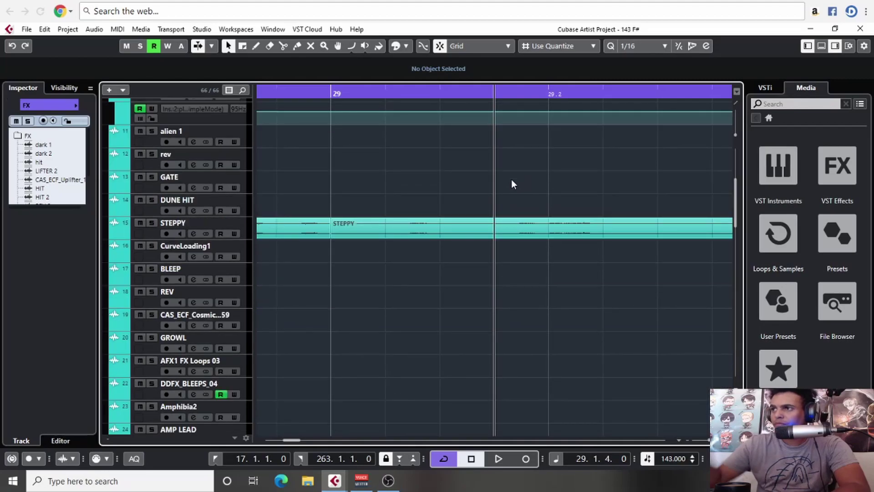
scroll(511, 205, up, 4)
scroll(519, 273, down, 10)
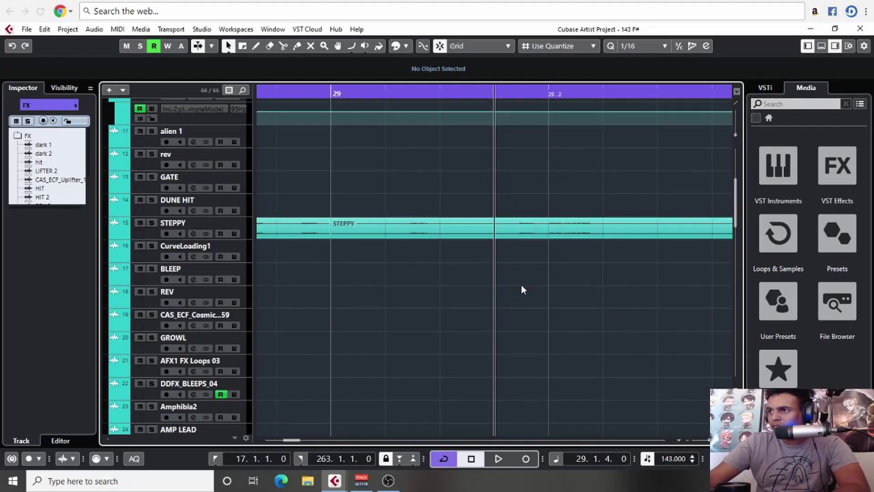
Step: Select the DM2_Lazer Fx 140_1 clip at the playhead on Audio 01, solo that track and play it
click(501, 304)
scroll(504, 308, right, 2)
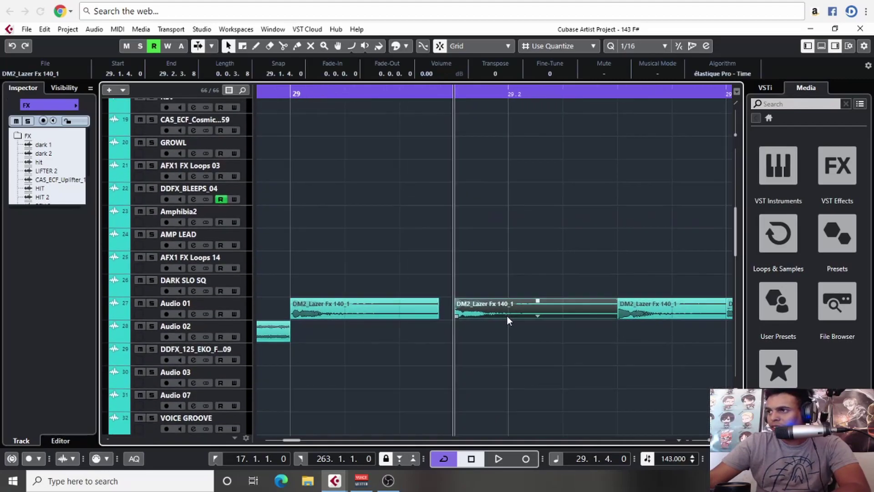
click(153, 303)
key(space)
key(space)
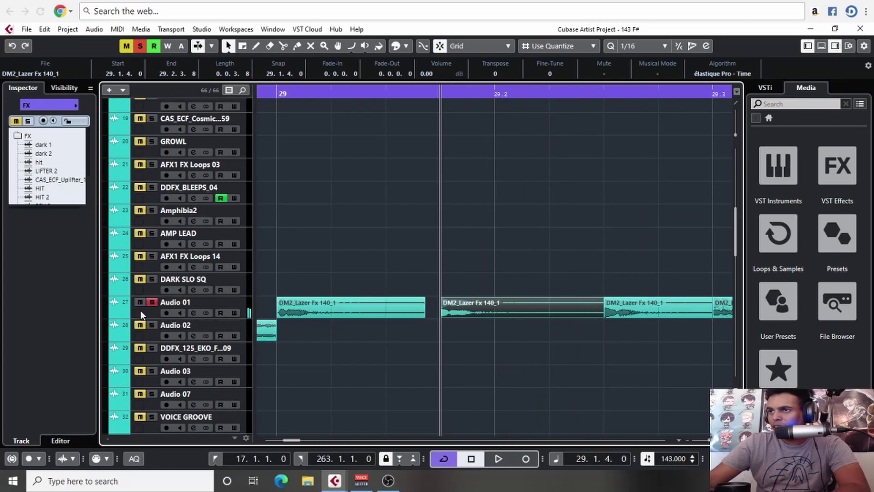
Step: Show the channel fader of the Audio 01 track and replay the soloed laser clip to check its level
click(140, 310)
click(46, 195)
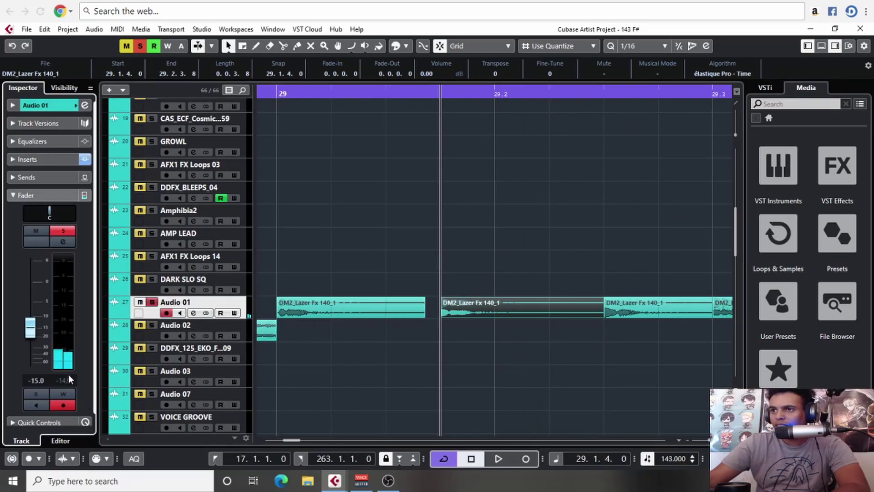
key(space)
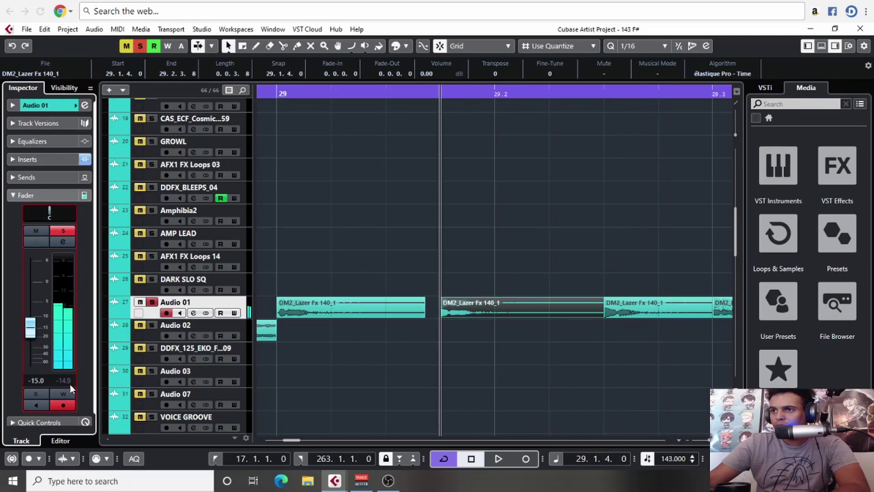
key(space)
key(space)
Step: Solo DARK SLO SQ and Audio 02 alongside Audio 01 and start playback from bar 27
key(g)
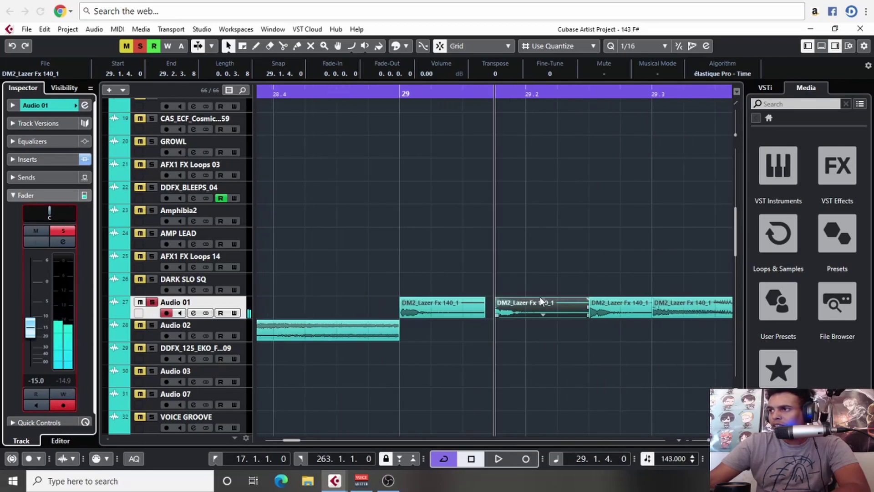
key(h)
key(h)
key(h)
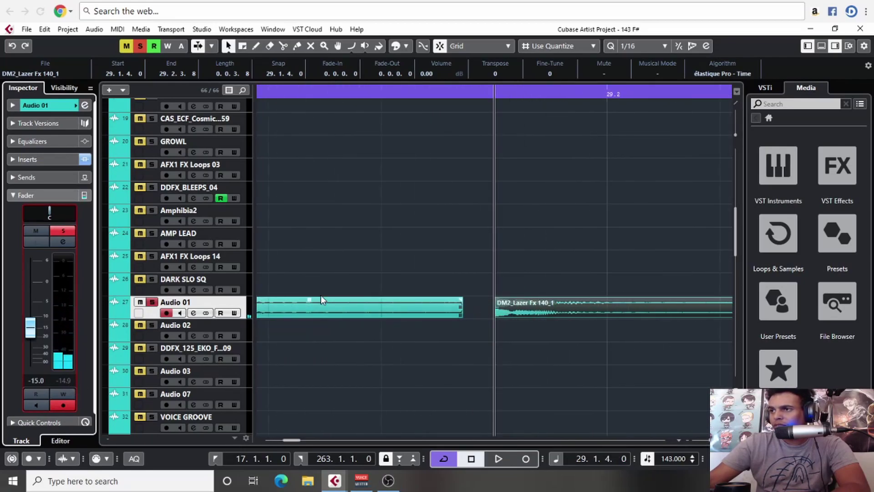
key(g)
key(g)
key(g)
key(g)
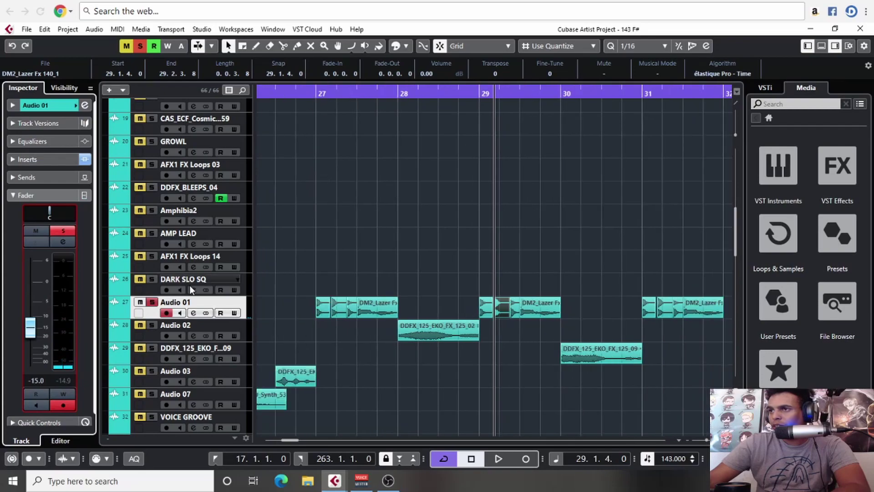
click(151, 279)
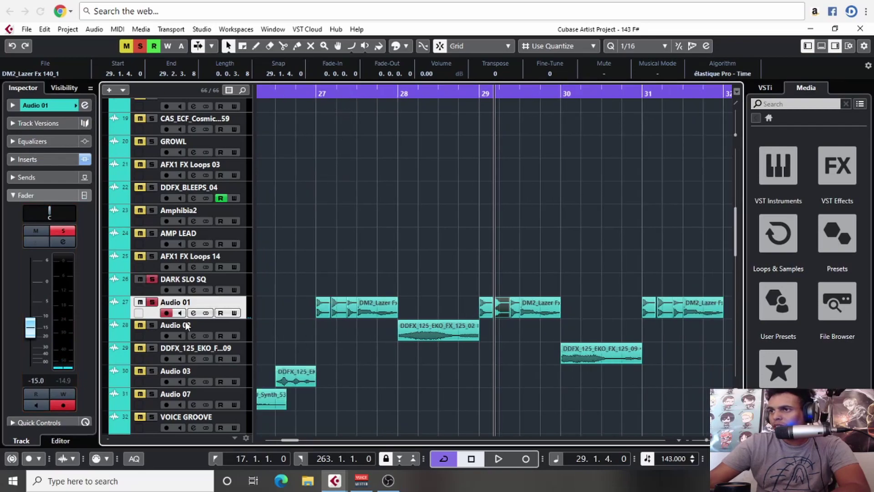
click(151, 325)
click(319, 97)
key(space)
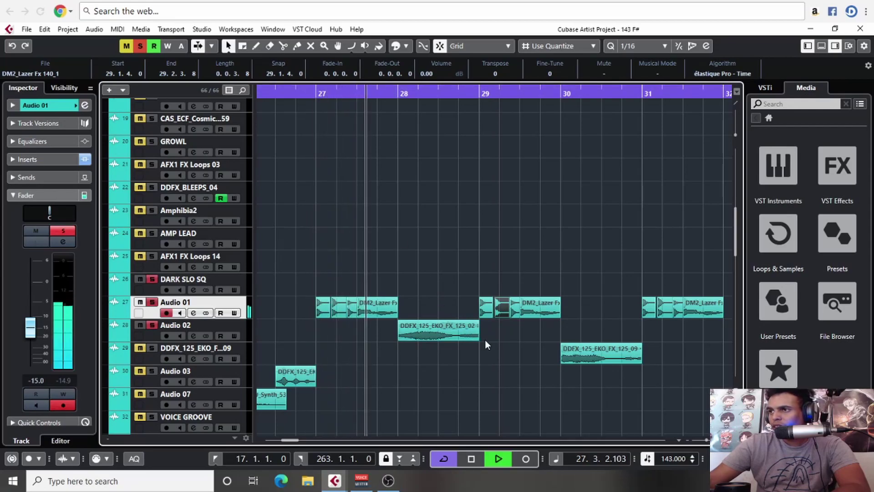
Step: Listen to the soloed DARK SLO SQ, Audio 01 and Audio 02 tracks through bar 29, replaying the laser passage
drag(500, 342, 443, 337)
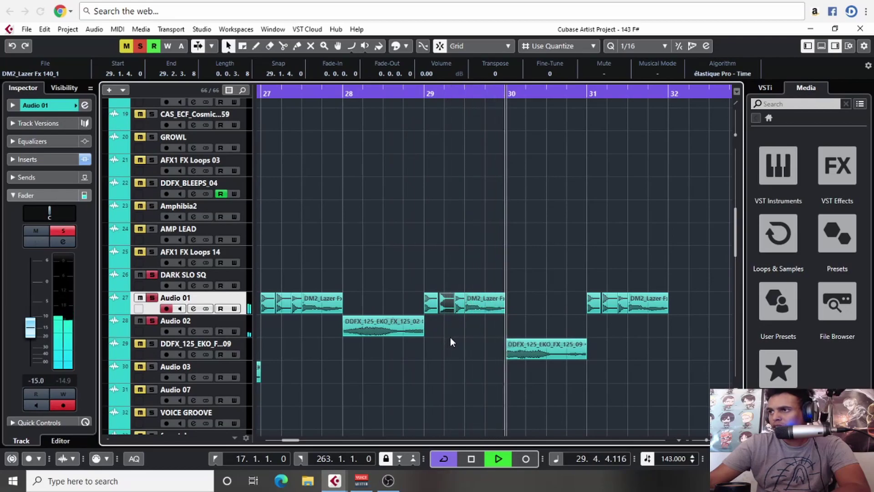
key(space)
drag(552, 320, 390, 311)
scroll(390, 311, right, 1)
key(space)
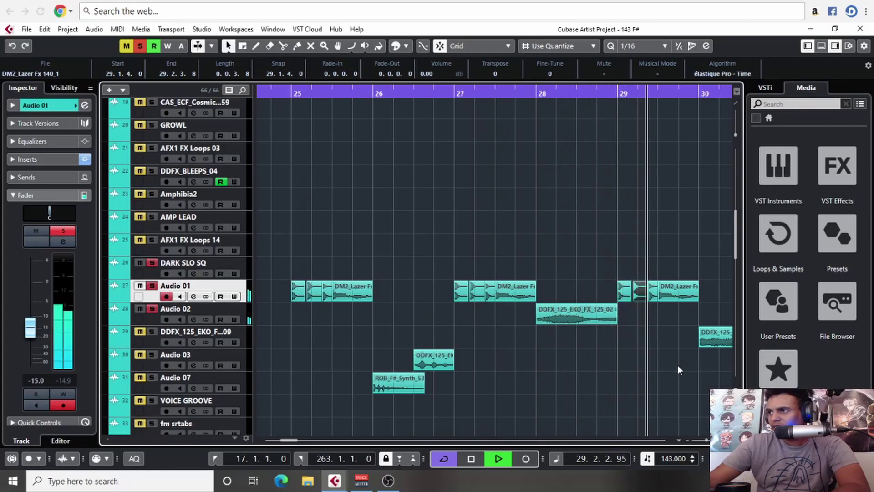
key(space)
Step: Trim the end of the first laser clip in bar 29 on Audio 01, slightly before the clip at 29.1.4
click(621, 108)
drag(624, 94, 670, 176)
scroll(671, 176, up, 1)
scroll(670, 176, right, 2)
key(h)
key(h)
scroll(486, 321, right, 3)
key(h)
key(h)
scroll(513, 332, right, 2)
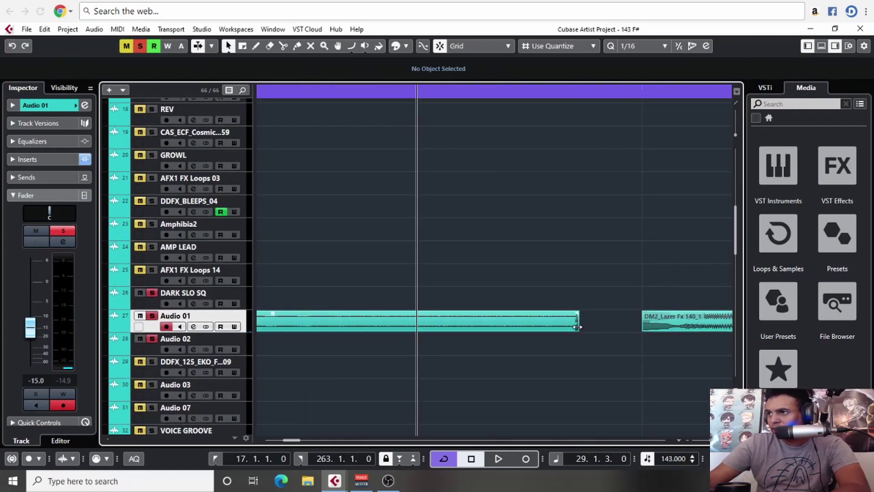
drag(577, 328, 354, 317)
key(g)
Step: Select the DM2_Lazer Fx 140_1 clip at 29.1.4 on Audio 01 and lower its volume to -1.00 dB
drag(649, 363, 343, 346)
click(431, 302)
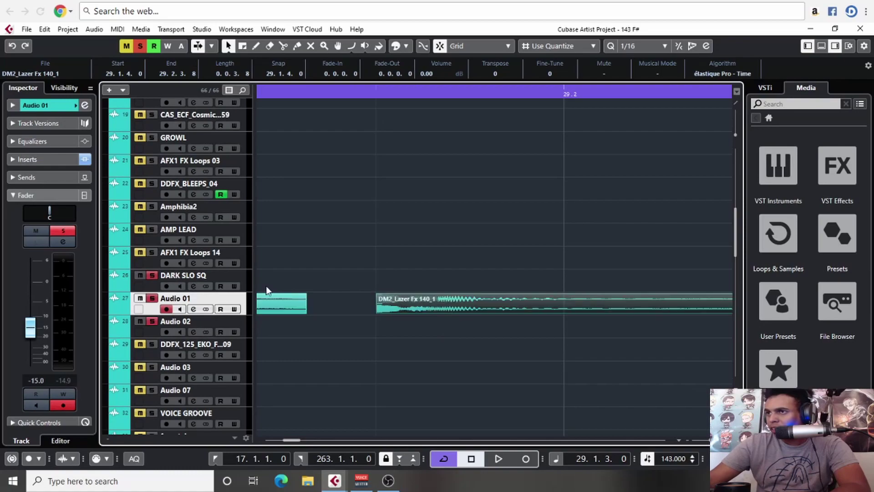
scroll(436, 76, down, 1)
Step: Trim the laser clip at the start of bar 27 to end at 27.1.3.79 and give it a 0.0.0.48 fade-out
key(g)
key(g)
key(g)
key(g)
key(g)
key(g)
key(g)
key(g)
key(g)
key(g)
key(g)
key(g)
key(g)
key(g)
key(g)
key(g)
key(g)
key(g)
key(g)
key(g)
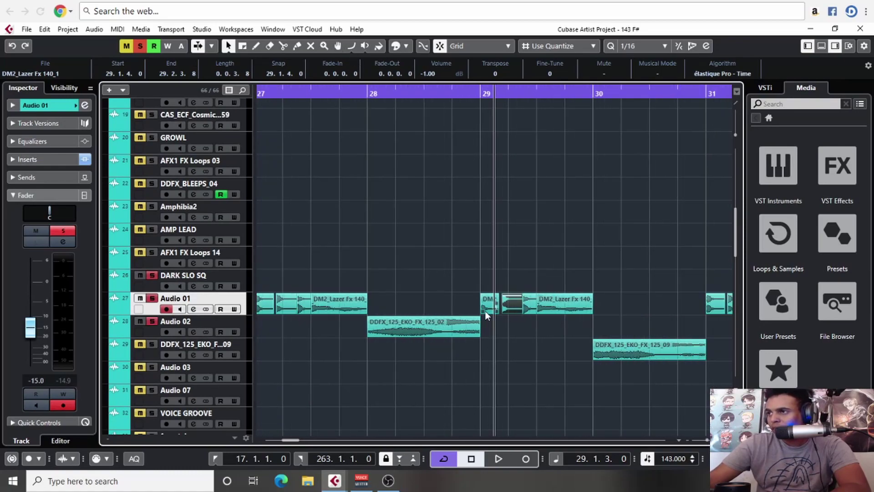
scroll(402, 300, left, 1)
scroll(402, 300, left, 3)
drag(464, 94, 465, 170)
drag(408, 309, 252, 300)
key(g)
key(g)
key(g)
key(g)
key(g)
key(g)
key(g)
key(g)
key(g)
key(g)
key(g)
key(g)
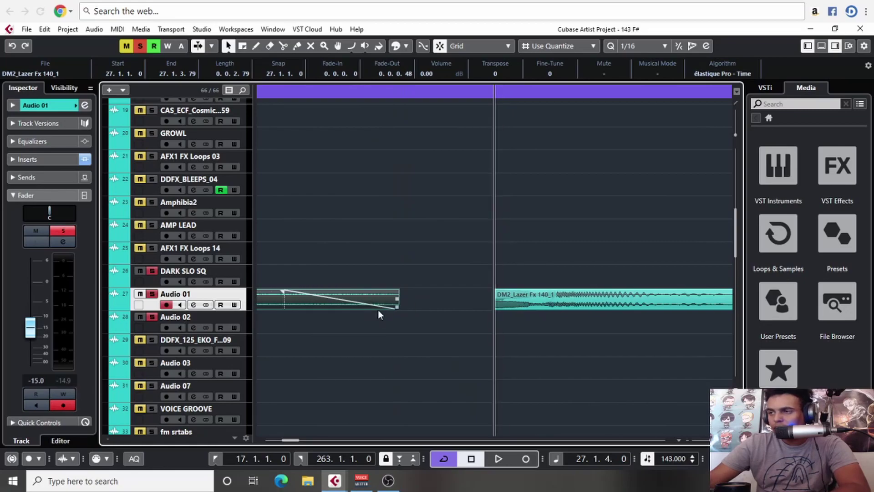
Step: Trim the laser clip at the start of bar 17 on Audio 01 to end at 17.1.3.78
key(g)
key(g)
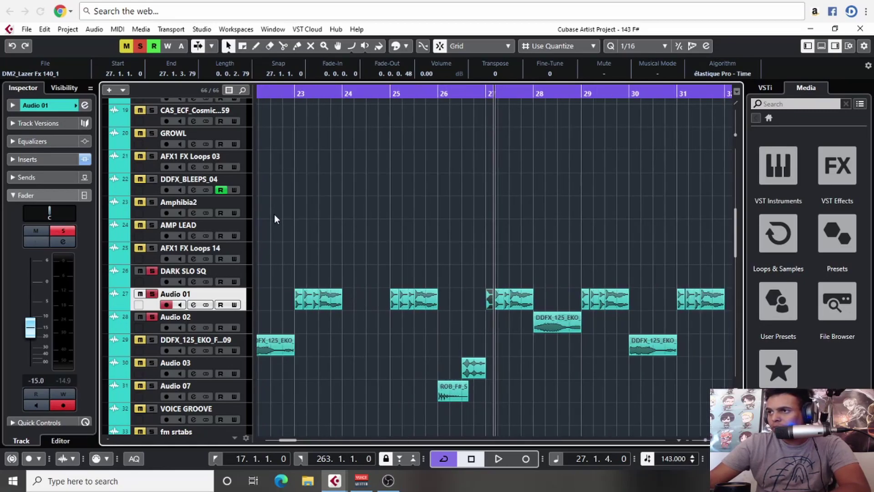
drag(304, 102, 552, 133)
drag(371, 146, 550, 118)
drag(449, 94, 474, 155)
drag(269, 330, 473, 303)
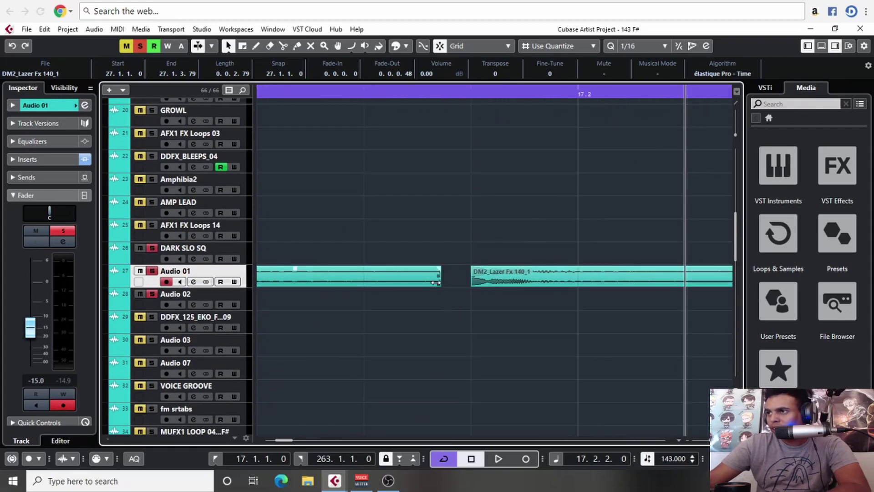
drag(435, 282, 430, 281)
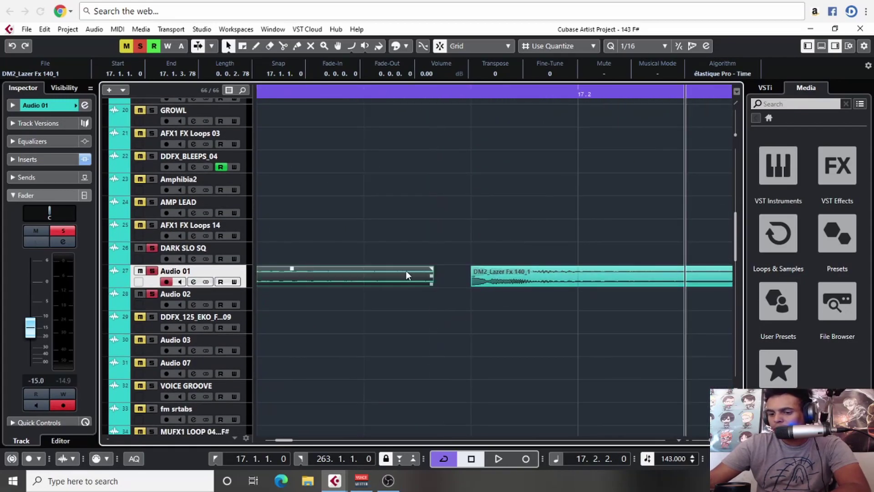
Step: Trim the laser clip at the start of bar 19 to end at 19.1.3.76 and give it a 0.0.0.106 fade-out
key(g)
key(g)
key(g)
key(g)
key(g)
key(g)
key(g)
key(g)
key(g)
key(g)
key(g)
key(g)
key(g)
key(g)
key(g)
key(g)
key(g)
key(g)
drag(629, 112, 390, 251)
key(g)
key(g)
key(g)
key(g)
key(g)
key(g)
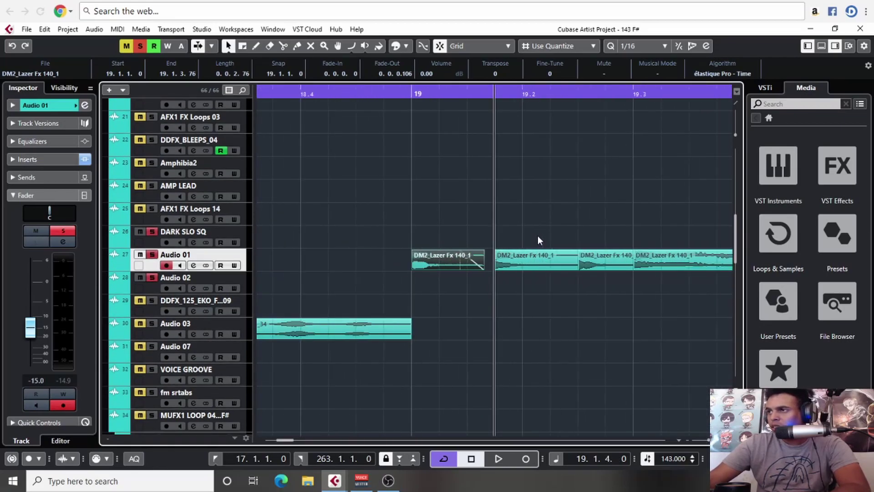
Step: Deselect the clip and examine the unmastered mixdown waveform around 19.1.4 for a matching transient peak
key(g)
key(g)
key(g)
key(g)
key(g)
key(g)
key(g)
key(g)
key(g)
key(g)
key(g)
key(g)
key(g)
key(g)
key(g)
drag(563, 251, 448, 241)
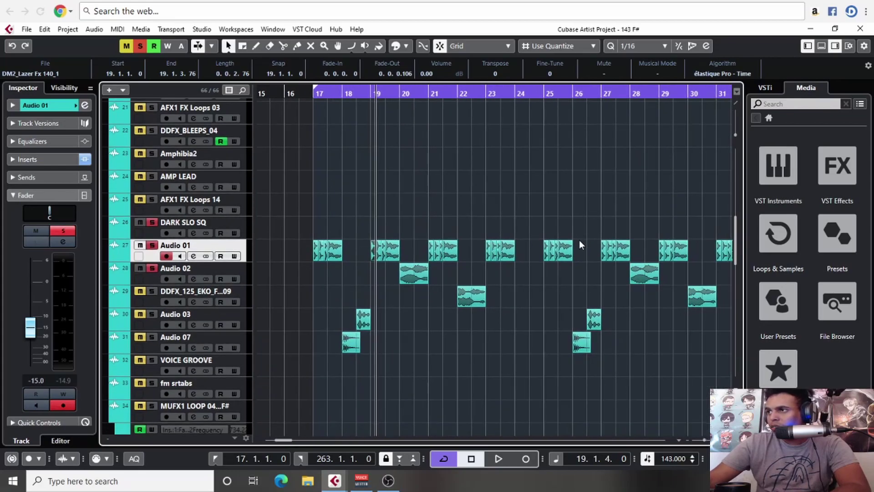
key(g)
key(g)
key(g)
key(g)
key(g)
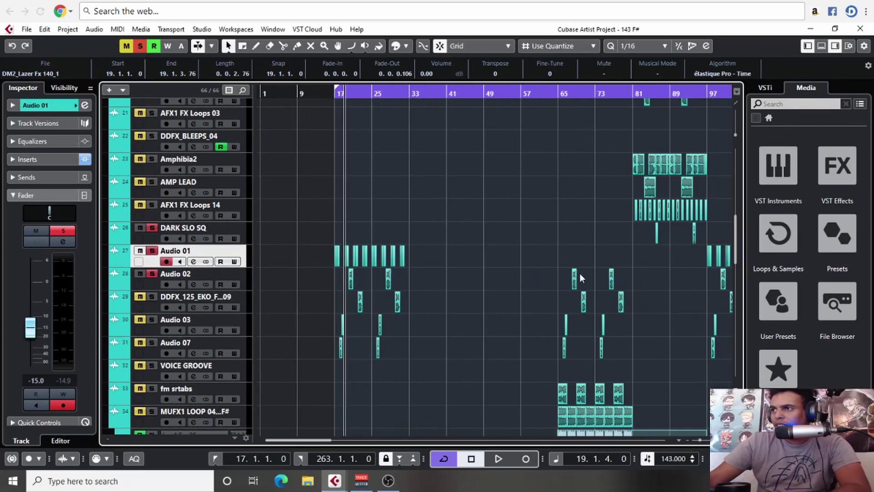
key(g)
key(g)
key(g)
drag(665, 252, 295, 256)
click(296, 261)
scroll(305, 280, down, 8)
scroll(315, 291, down, 3)
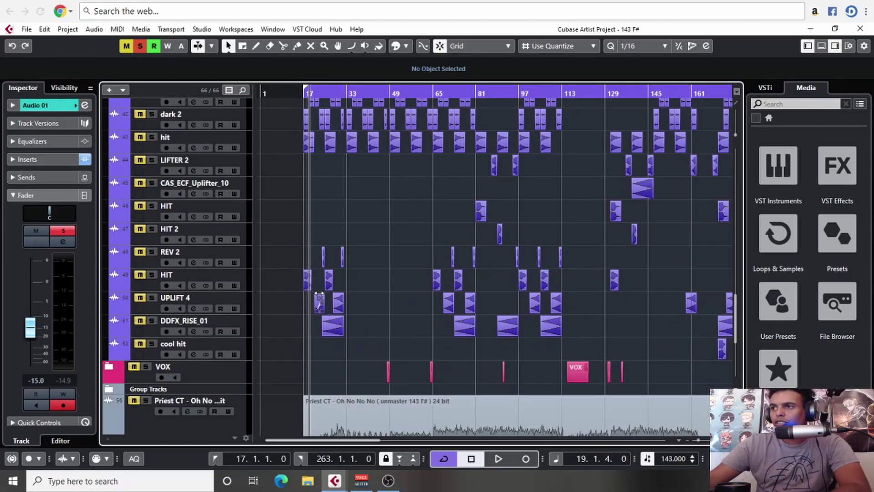
scroll(318, 291, down, 5)
key(h)
key(h)
key(h)
key(h)
key(h)
key(h)
key(h)
key(h)
key(h)
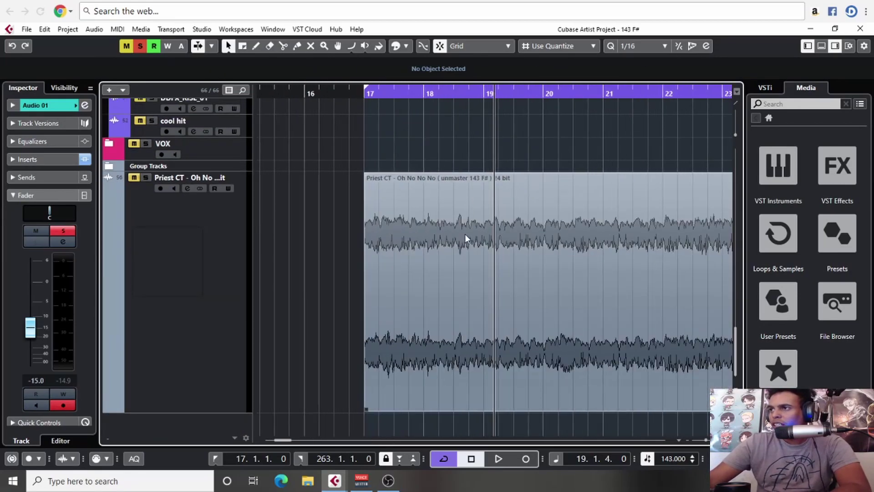
key(h)
key(h)
key(h)
key(h)
key(h)
key(h)
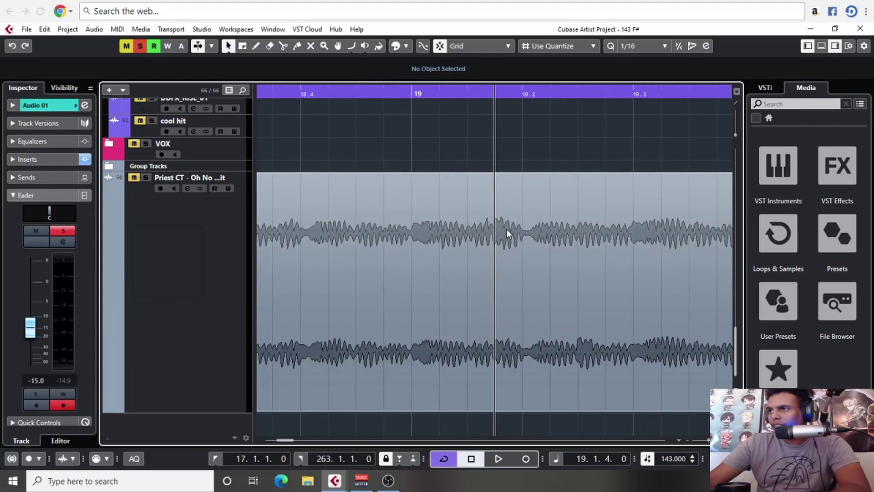
Step: Place the playhead at 29.1.4 and compare the mixdown peak there with the laser clip on Audio 01
key(g)
key(g)
key(g)
key(g)
key(g)
key(g)
key(g)
key(g)
key(g)
key(g)
key(g)
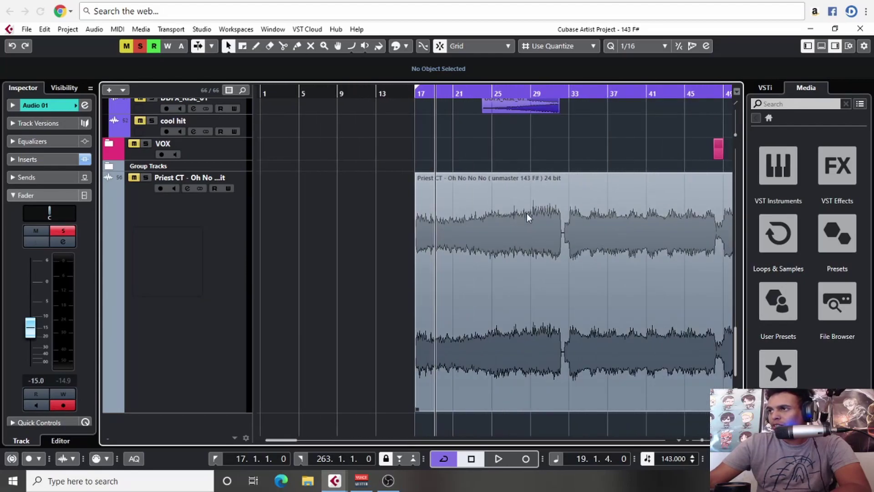
drag(536, 90, 518, 180)
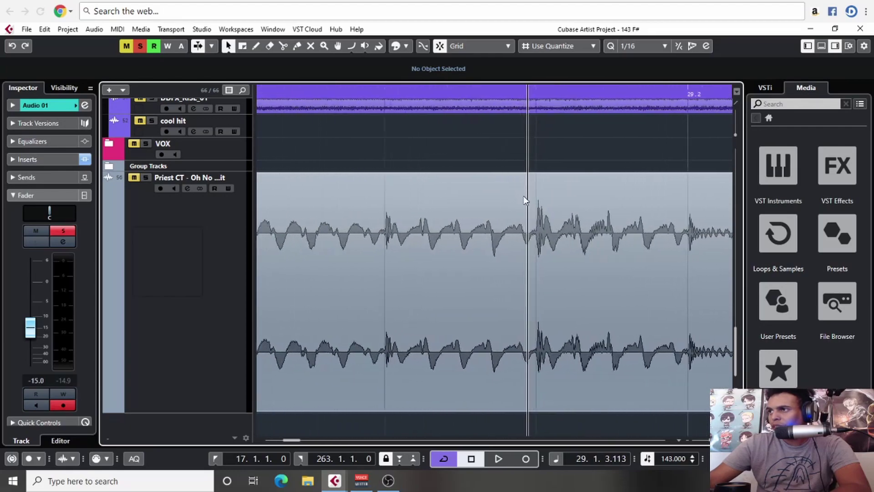
scroll(541, 211, up, 10)
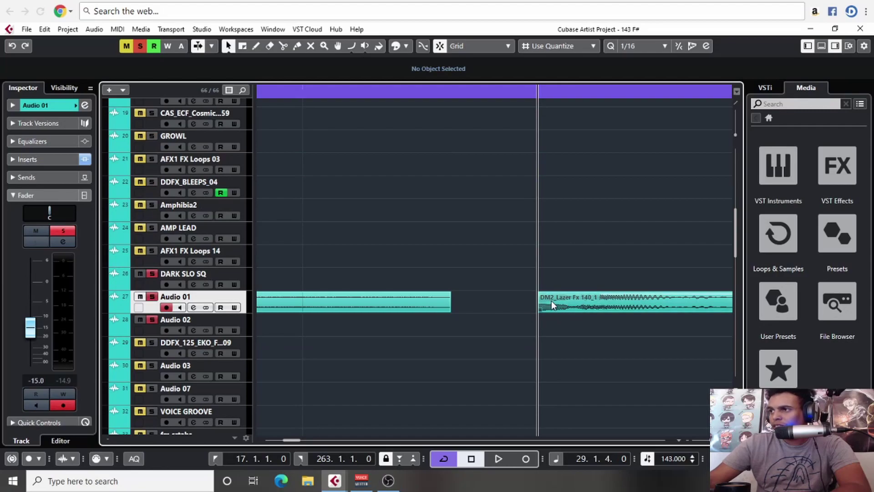
click(551, 300)
scroll(516, 259, down, 12)
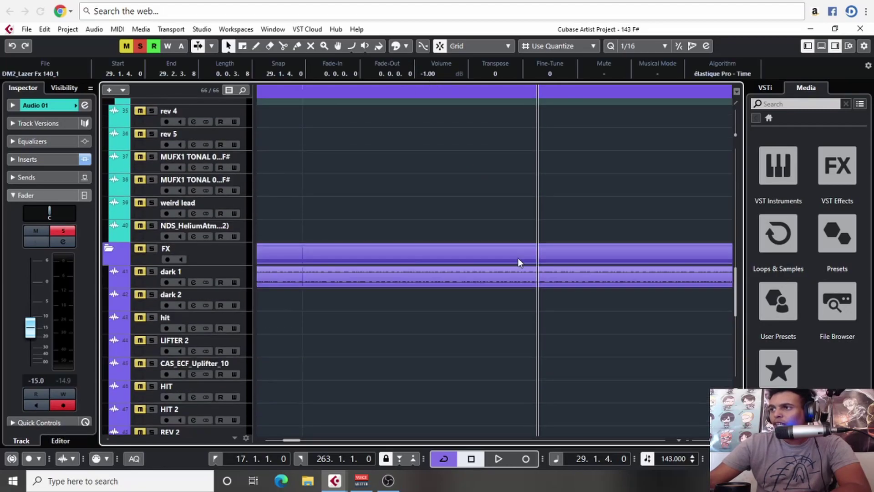
scroll(534, 233, up, 5)
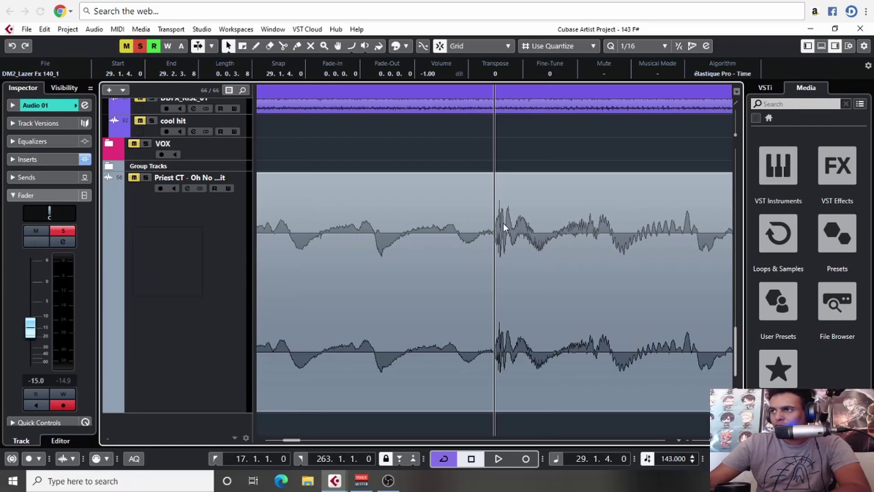
scroll(500, 203, down, 5)
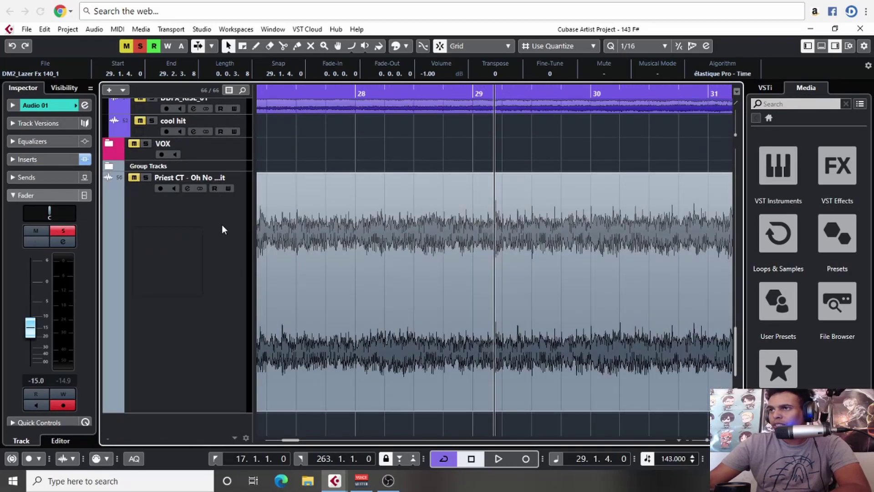
Step: Add a folder track below the unmastered mixdown track
right_click(223, 229)
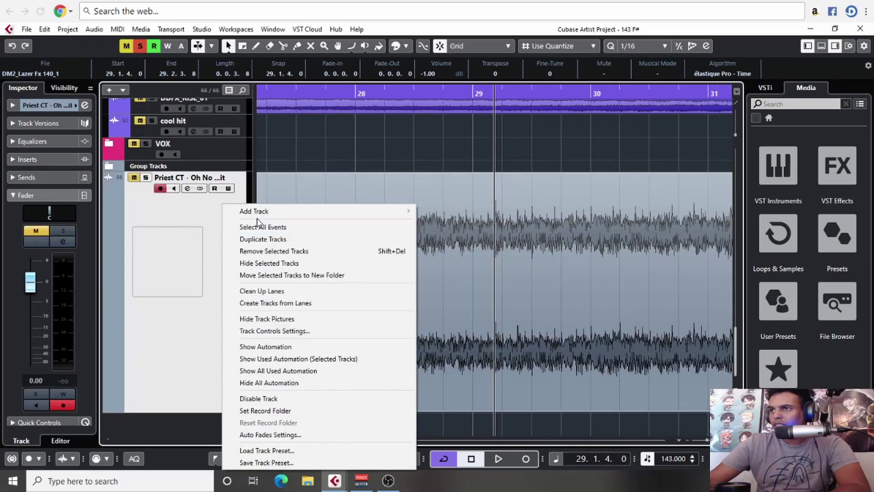
mouse_move(403, 213)
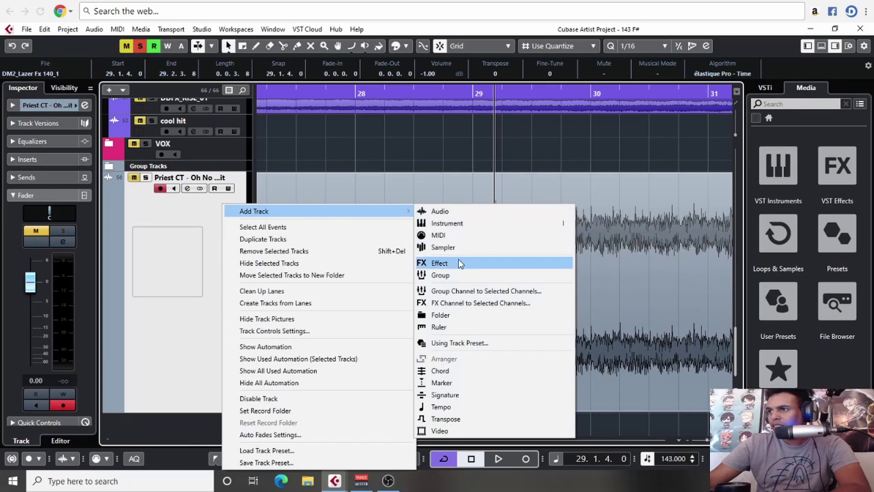
click(451, 314)
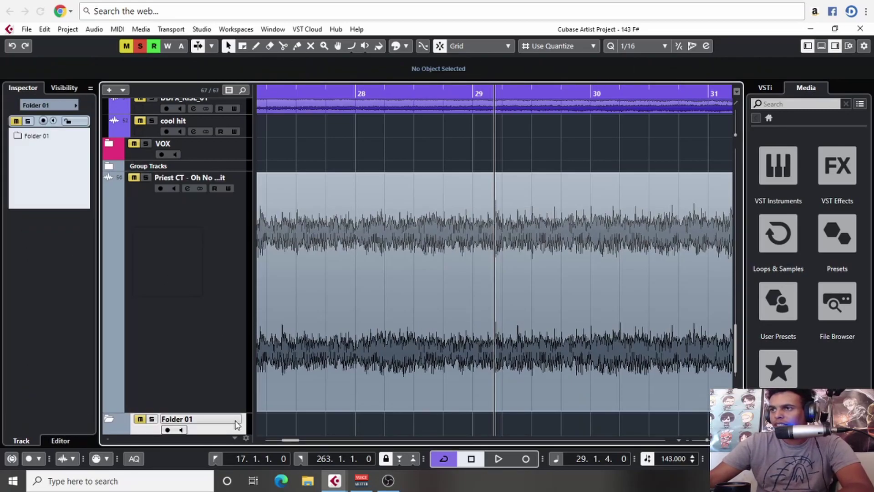
Step: Move the Folder 01 track above the unmastered mixdown track
drag(235, 415, 228, 174)
key(h)
key(h)
key(h)
key(h)
key(h)
key(h)
key(h)
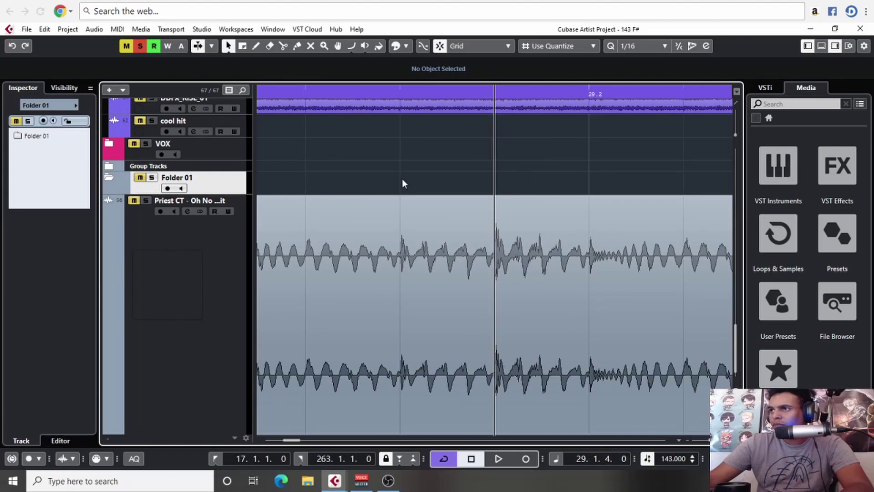
Step: Add an audio track between Folder 01 and the mixdown, and remove the Folder 01 track
right_click(225, 188)
mouse_move(259, 189)
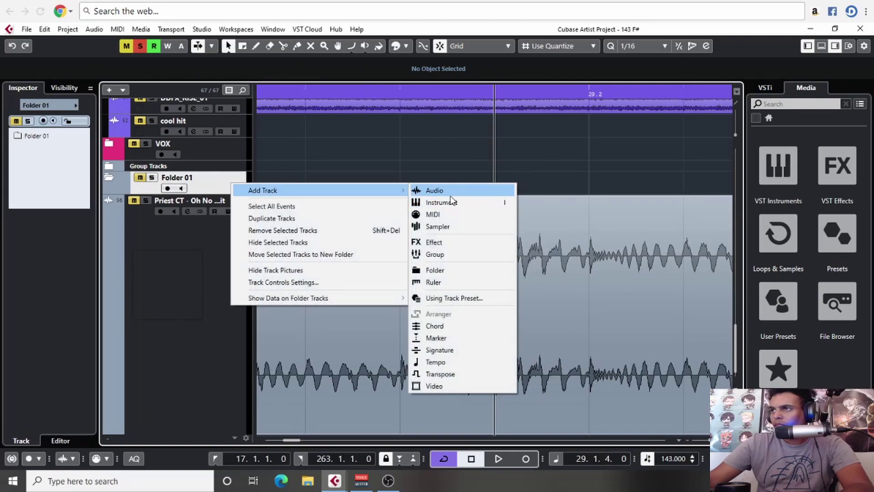
click(432, 190)
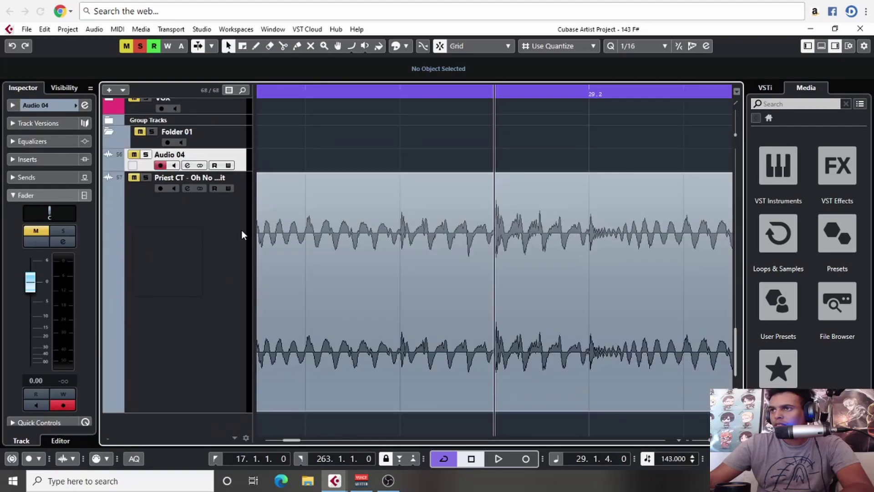
right_click(230, 137)
click(273, 187)
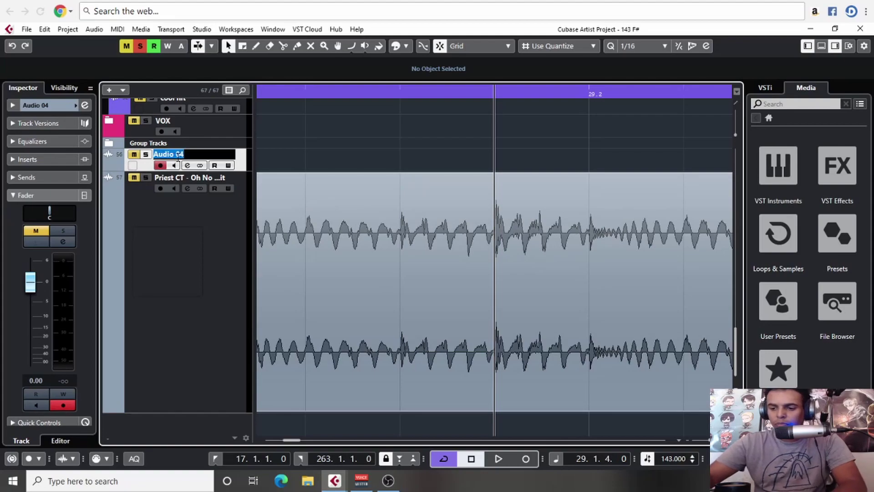
Step: Rename the new audio track as peaks and colour it yellow
text(ks)
key(Return)
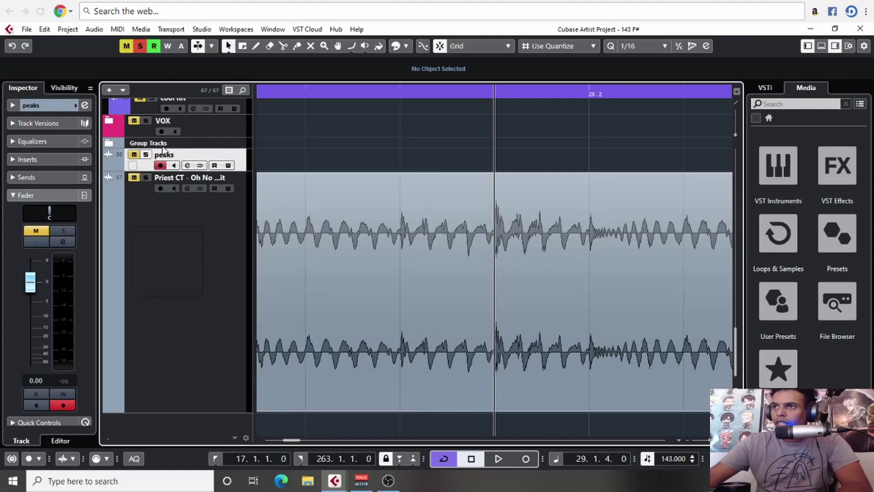
click(115, 166)
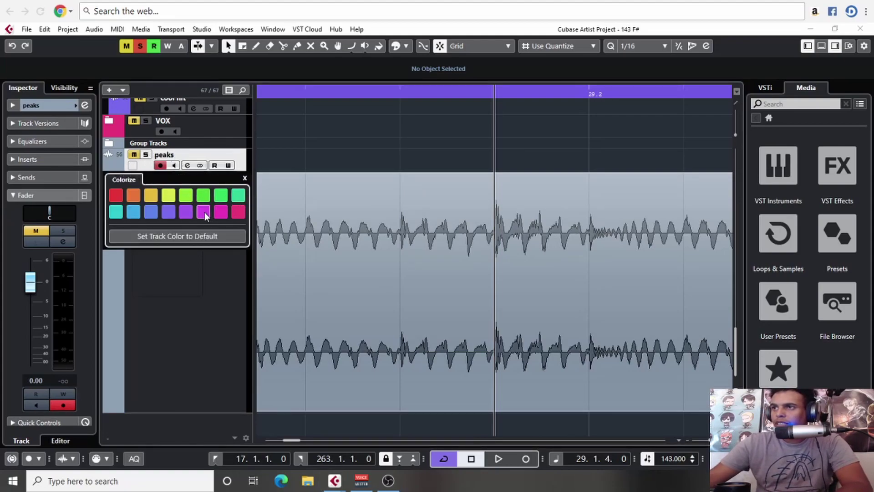
click(167, 196)
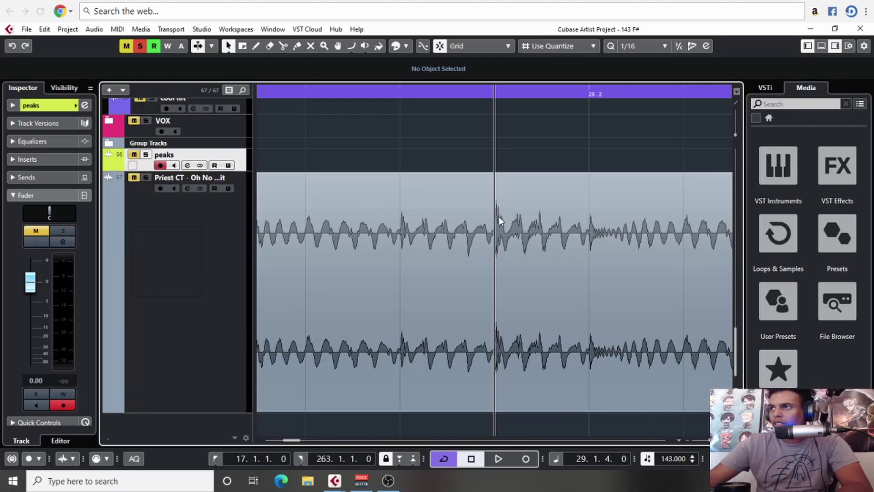
Step: Mark the mixdown peak at 29.1.4 with an event about a 1/32 note long on the peaks track, with quantize at 1/32
click(505, 158)
scroll(628, 48, down, 1)
drag(586, 166, 542, 167)
click(594, 109)
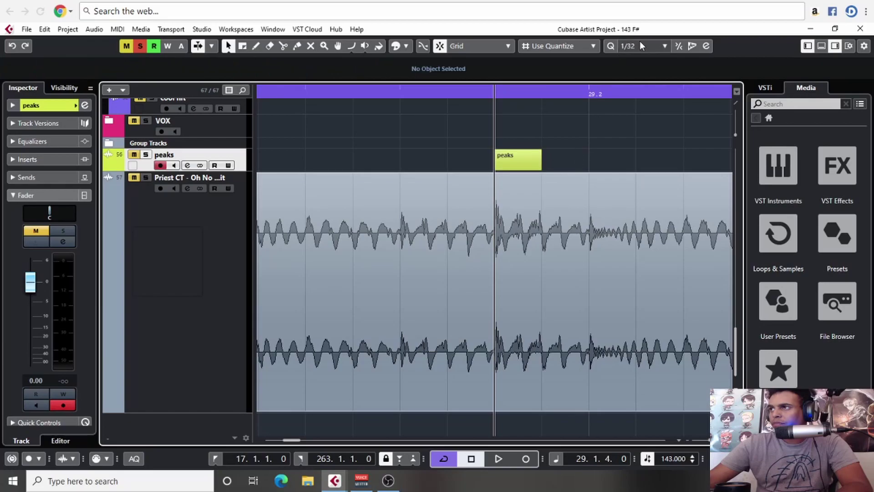
Step: Examine the full length of the unmastered mixdown waveform for further transient peaks
key(g)
key(g)
key(g)
key(g)
key(g)
key(g)
key(g)
key(g)
key(g)
key(g)
key(g)
key(g)
key(g)
key(g)
key(g)
key(g)
key(g)
key(g)
key(g)
key(g)
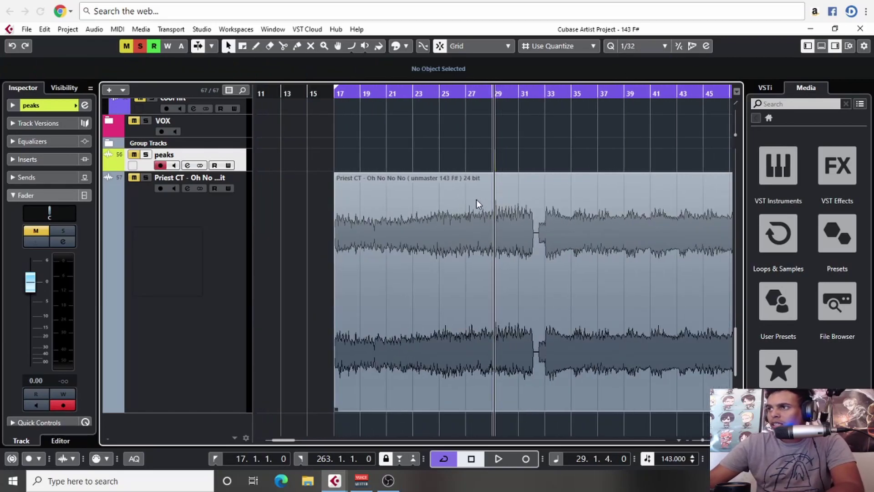
key(g)
key(g)
key(g)
key(g)
key(g)
key(g)
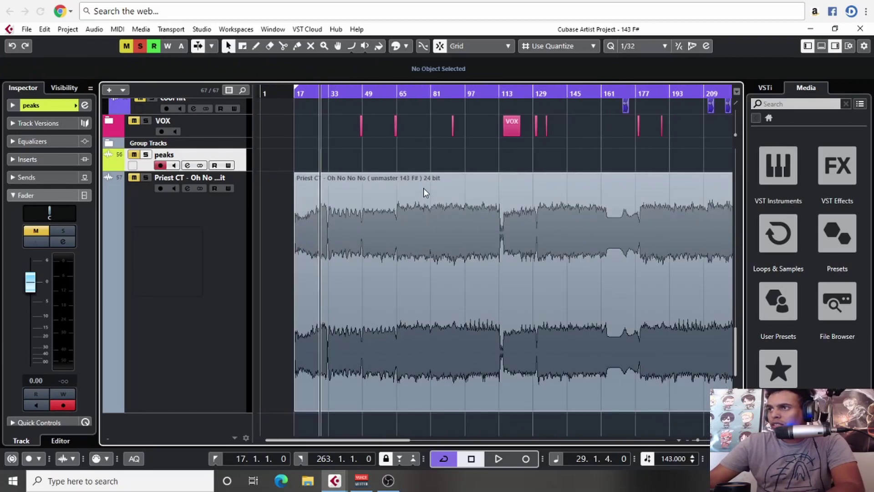
key(g)
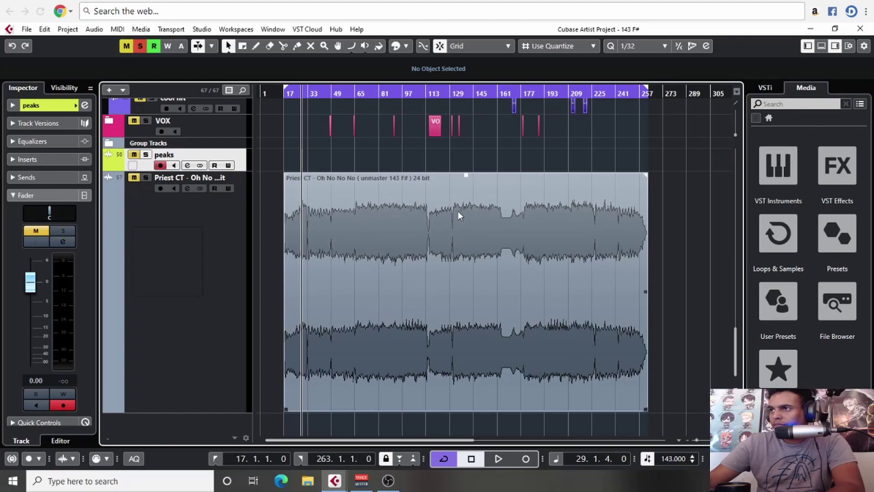
Step: Place the playhead on the mixdown peak near 65.3.2 and check the synth and FX tracks for a matching clip
click(360, 93)
click(359, 91)
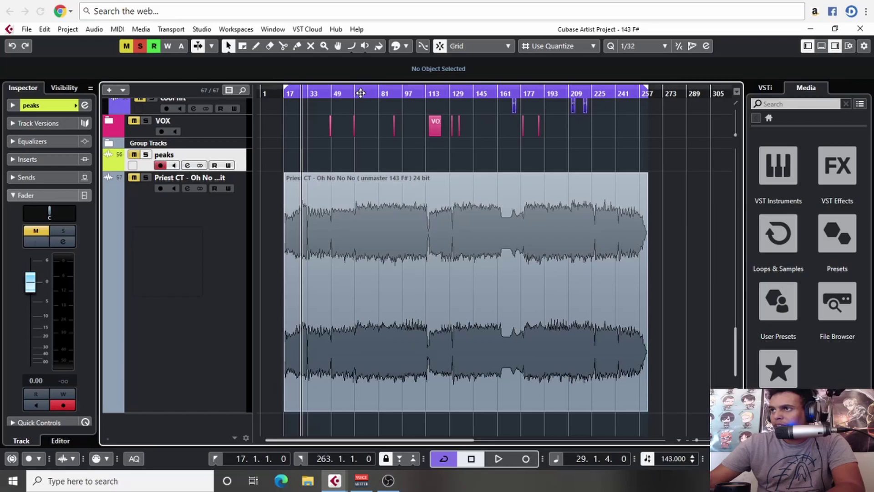
drag(358, 95, 359, 163)
key(h)
key(h)
key(h)
key(h)
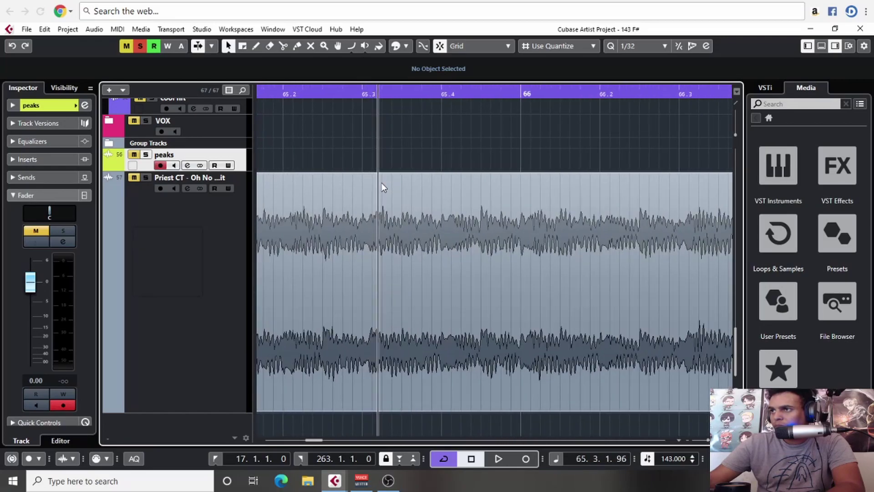
scroll(430, 230, up, 15)
scroll(451, 210, up, 5)
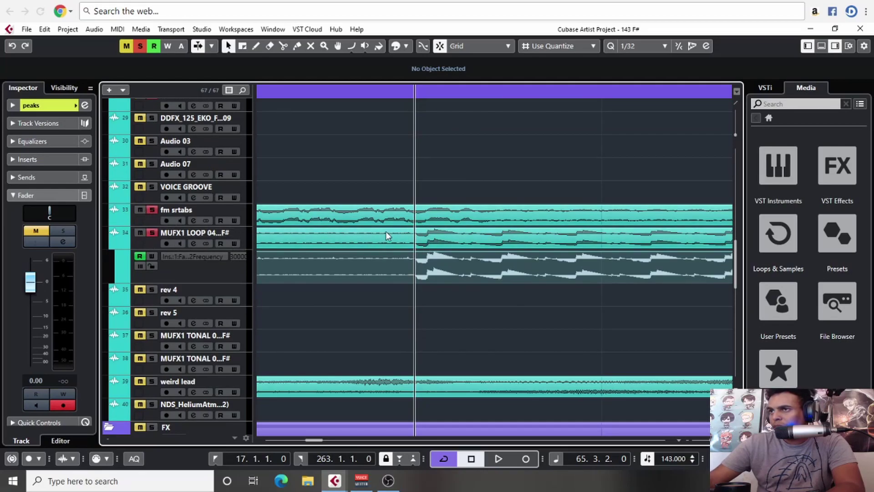
scroll(441, 230, up, 10)
scroll(436, 246, down, 12)
scroll(428, 265, down, 15)
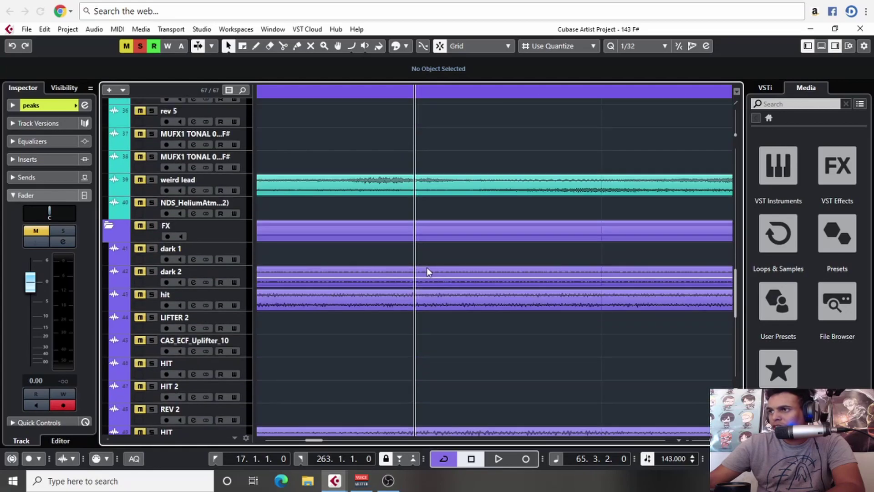
scroll(426, 270, up, 20)
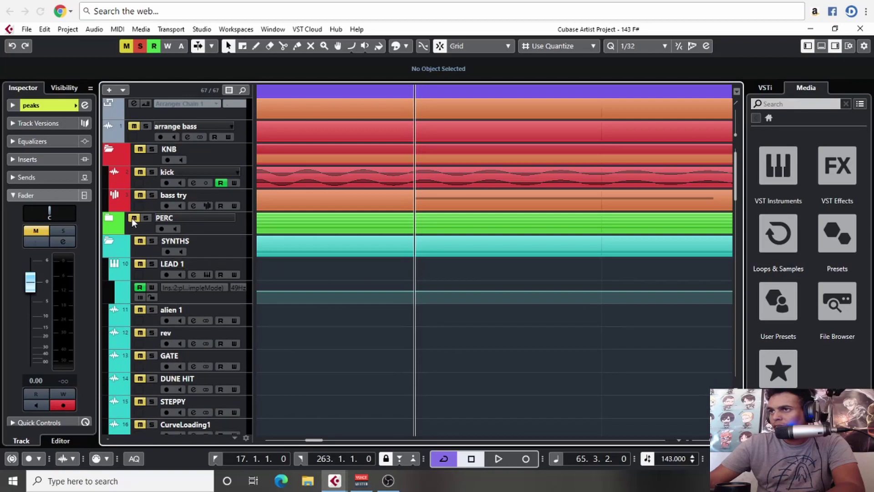
Step: Expand the PERC folder and inspect the loop 1, loop 2, crash and kick clips at 65.3.2
click(108, 218)
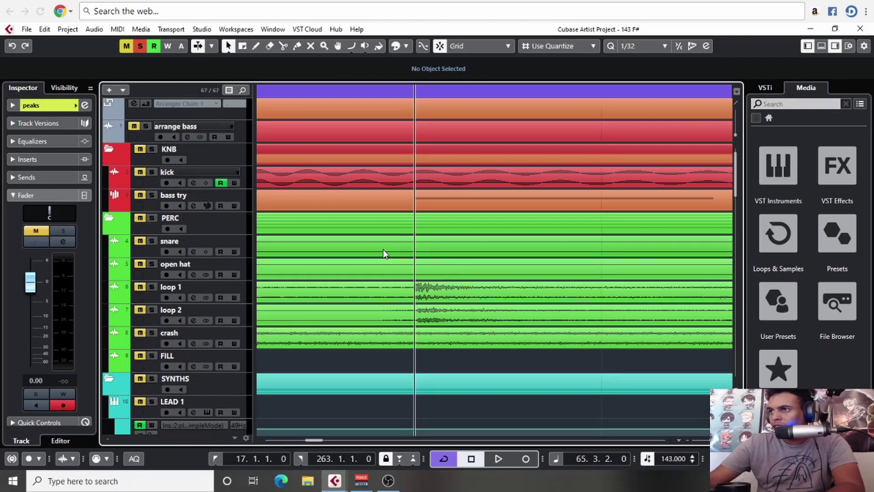
click(425, 290)
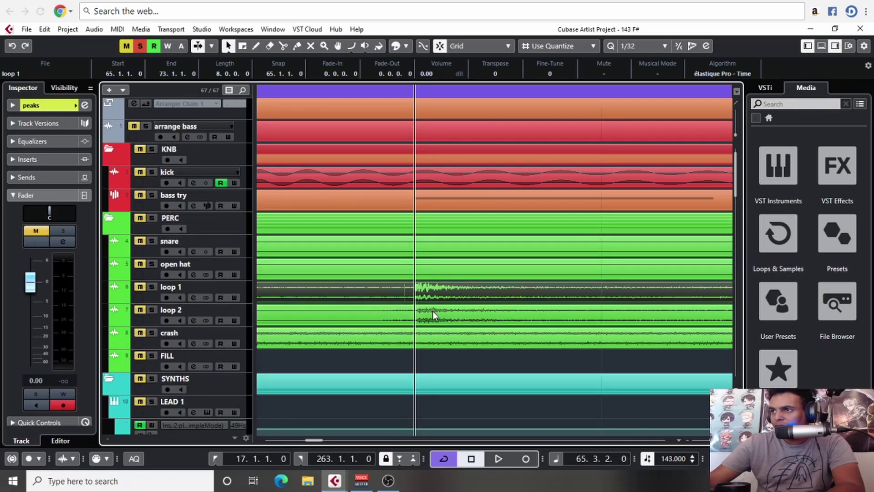
click(432, 310)
click(430, 296)
click(431, 310)
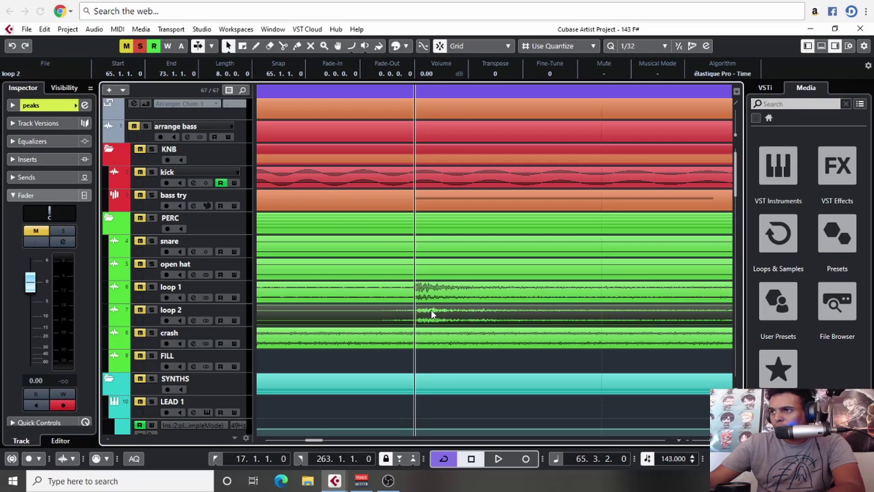
click(431, 337)
click(429, 179)
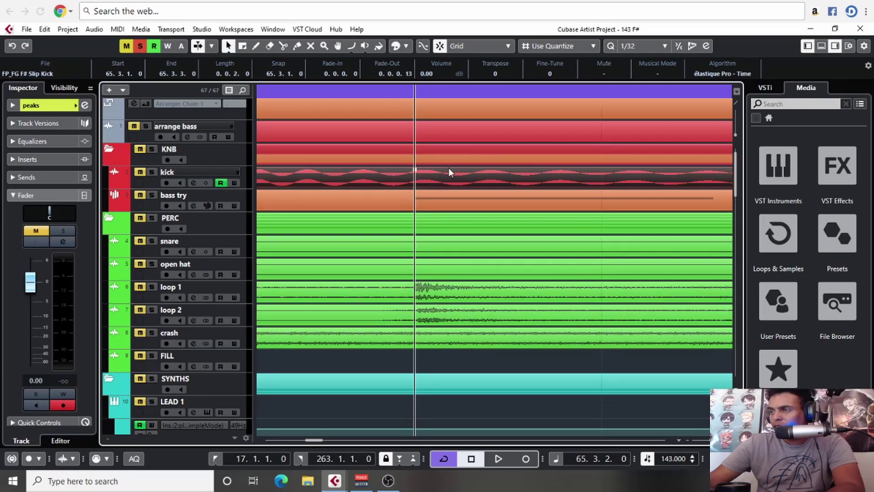
Step: Examine the mixdown waveform around beat 65.3 and place the playhead at its peak at 65.3.2
key(g)
key(g)
key(g)
key(g)
key(g)
key(g)
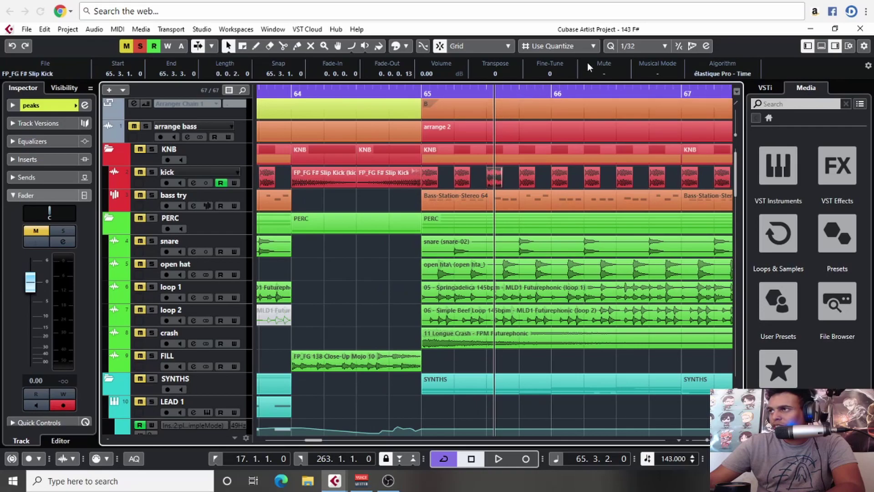
scroll(505, 175, down, 15)
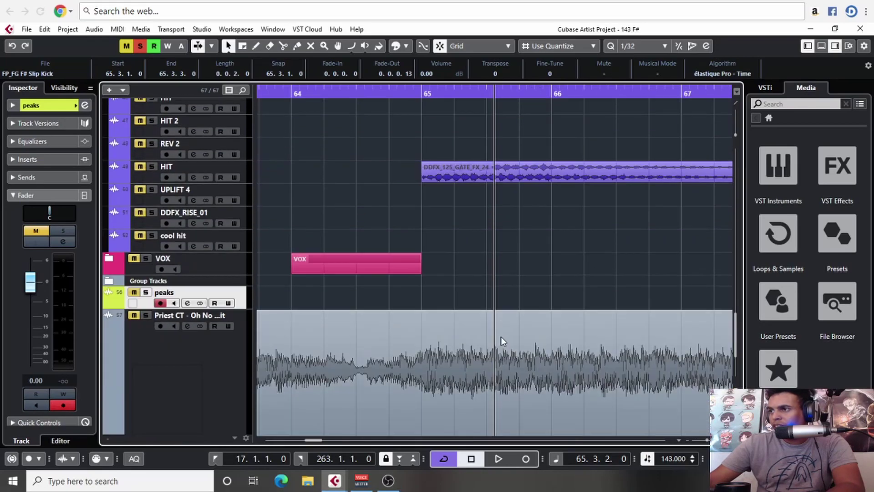
scroll(501, 337, down, 2)
key(h)
key(h)
key(h)
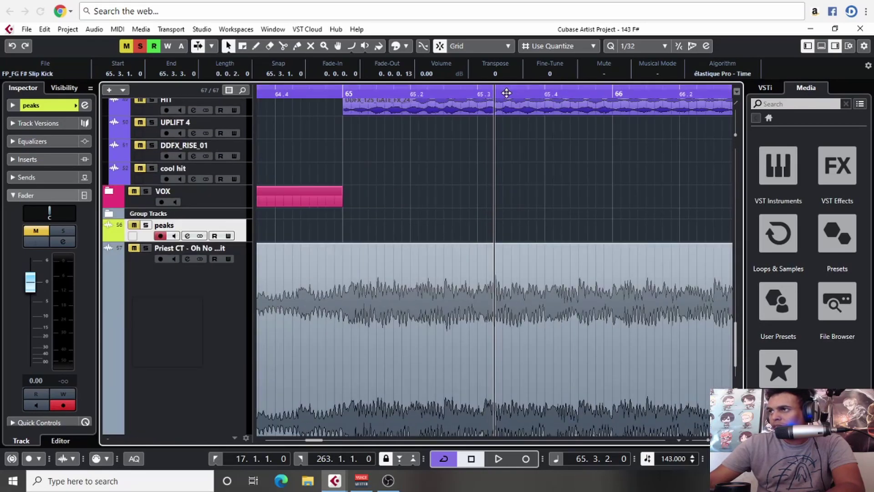
drag(507, 93, 495, 295)
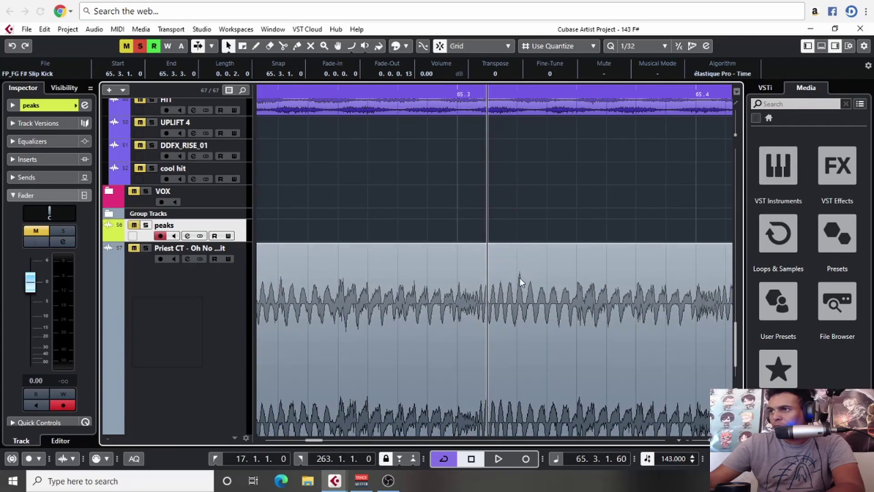
click(516, 93)
Step: Check the synth tracks at 65.3.2 and play the fm srtabs and MUFX1 LOOP 04 clips from just before bar 65
scroll(520, 215, up, 4)
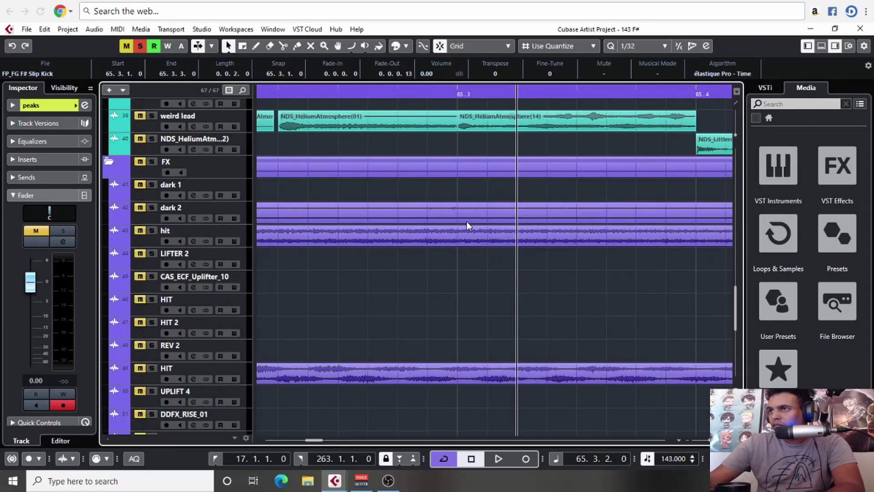
scroll(463, 222, up, 5)
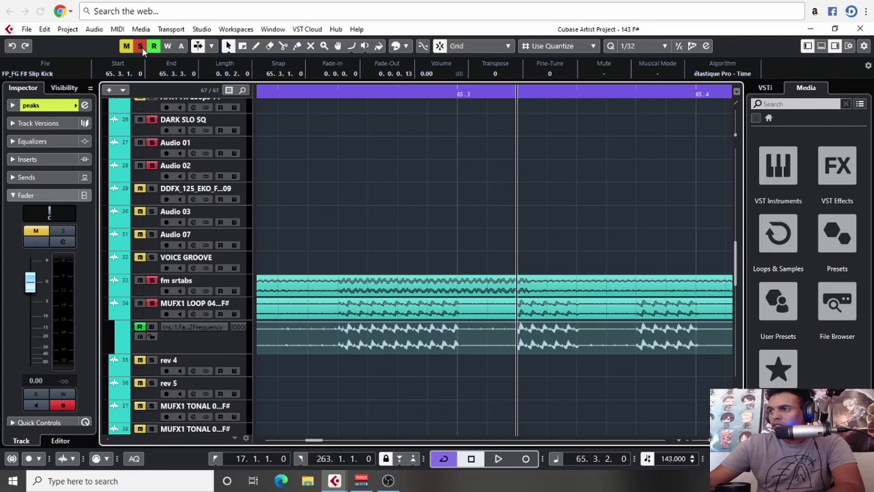
scroll(455, 136, down, 5)
click(338, 93)
key(space)
drag(577, 211, 461, 207)
key(space)
key(space)
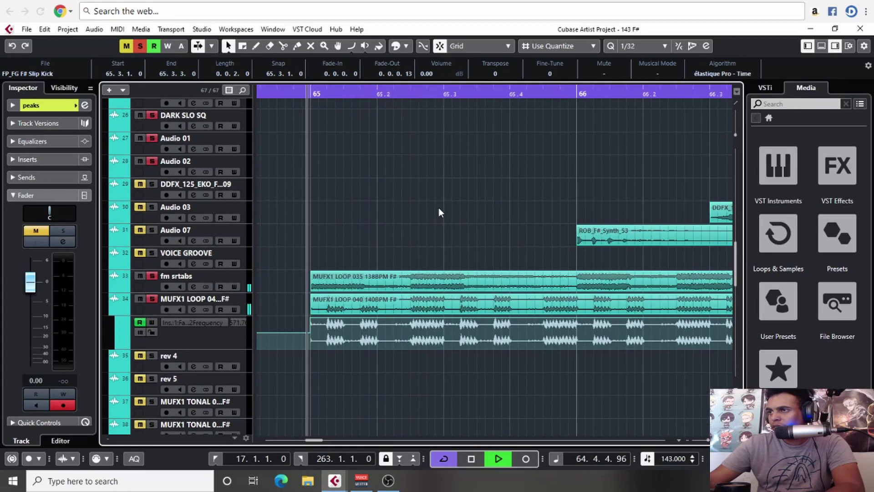
key(space)
key(space)
key(space)
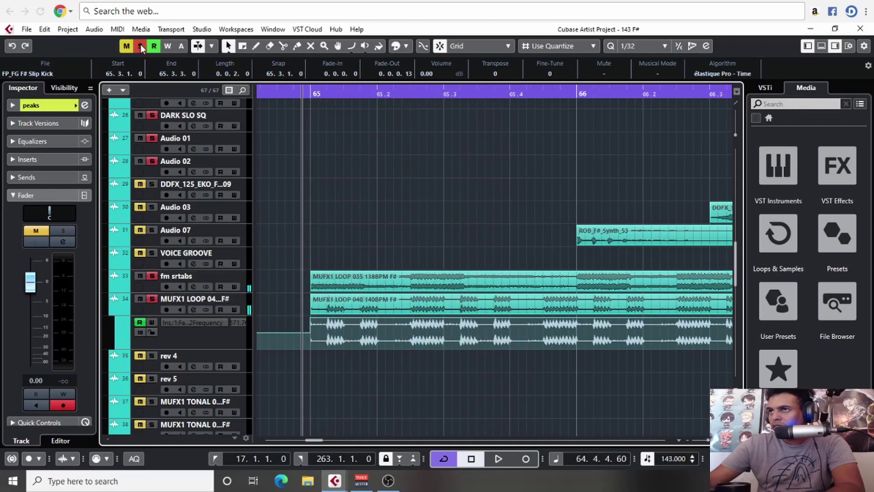
Step: Solo only the MUFX1 LOOP 04 track and listen to it from just before bar 65
click(150, 298)
key(space)
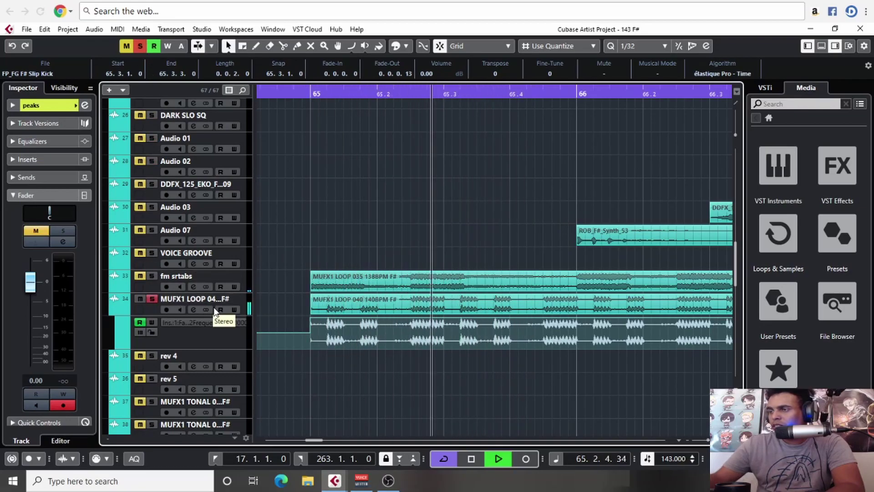
key(space)
key(space)
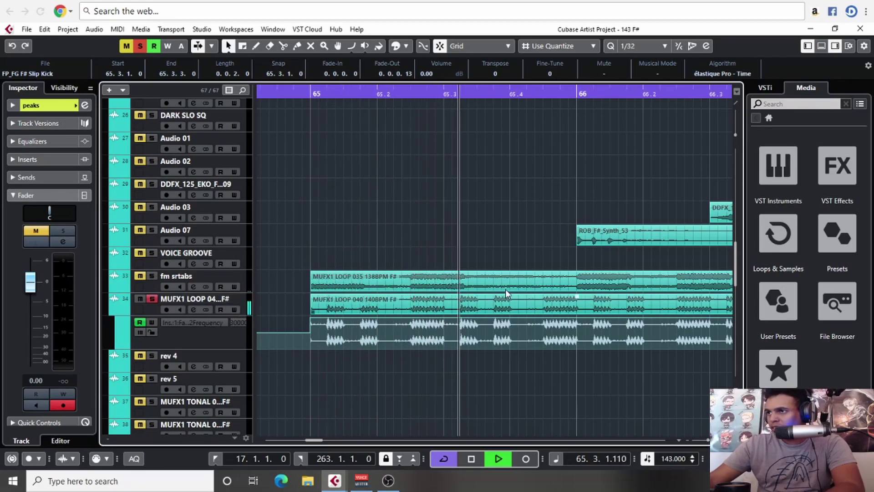
key(g)
key(g)
key(g)
key(g)
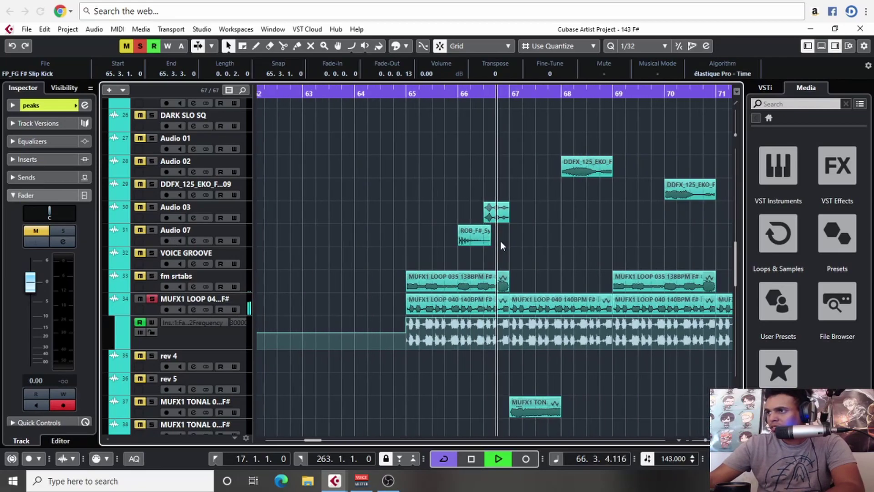
key(space)
key(h)
key(h)
key(h)
key(h)
scroll(510, 314, down, 1)
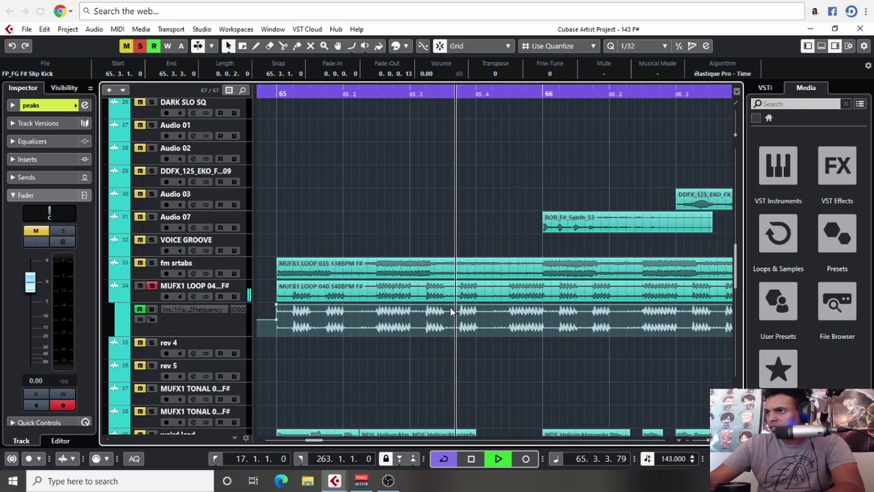
Step: Open the FabFilter Pro-Q 3 insert on the MUFX1 LOOP 04 track and play the loop through it
click(165, 296)
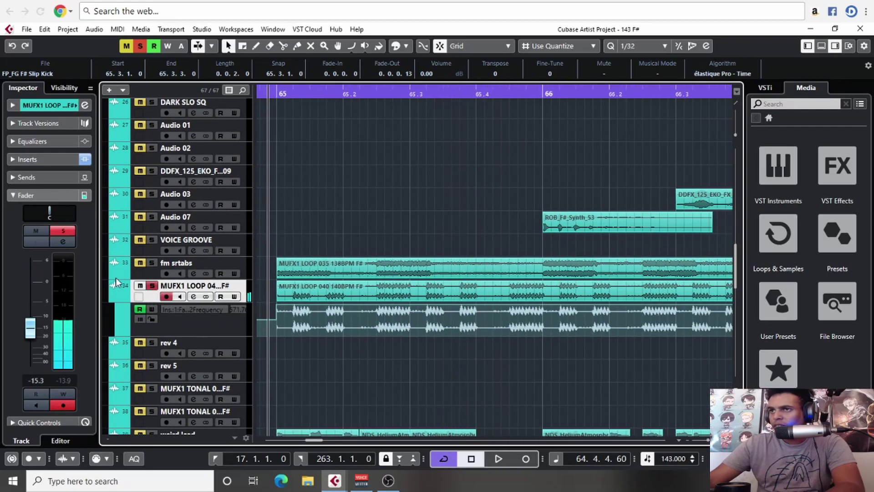
click(44, 161)
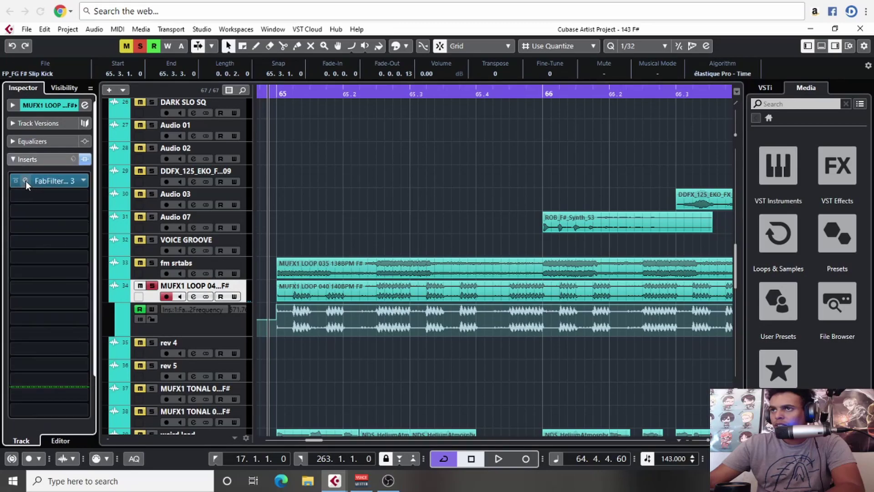
click(25, 181)
key(space)
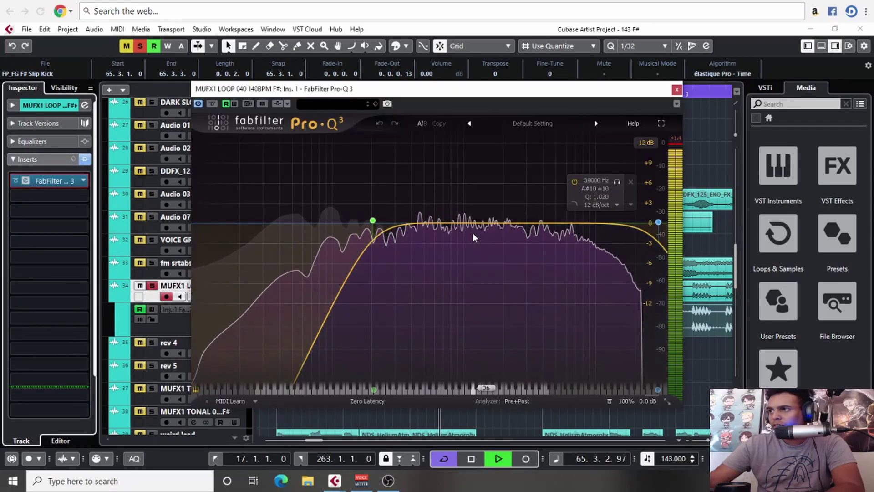
Step: Close the FabFilter Pro-Q 3 window, stop playback and place the playhead on the mixdown's peak at 65.3.2
click(677, 89)
key(space)
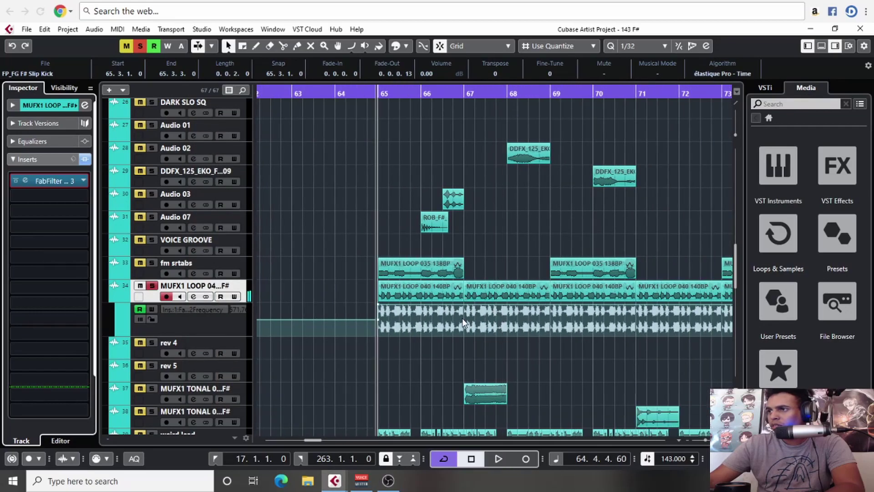
scroll(463, 318, down, 15)
scroll(428, 299, up, 4)
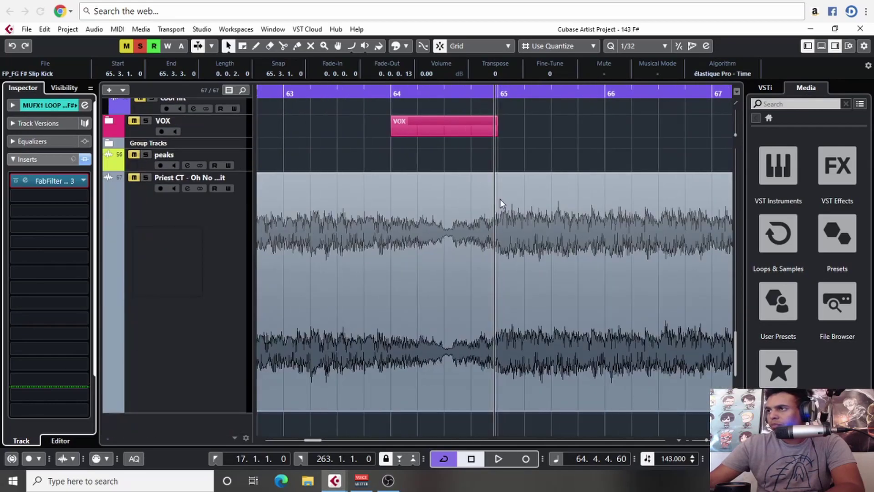
key(h)
key(h)
key(h)
drag(586, 201, 346, 231)
click(647, 92)
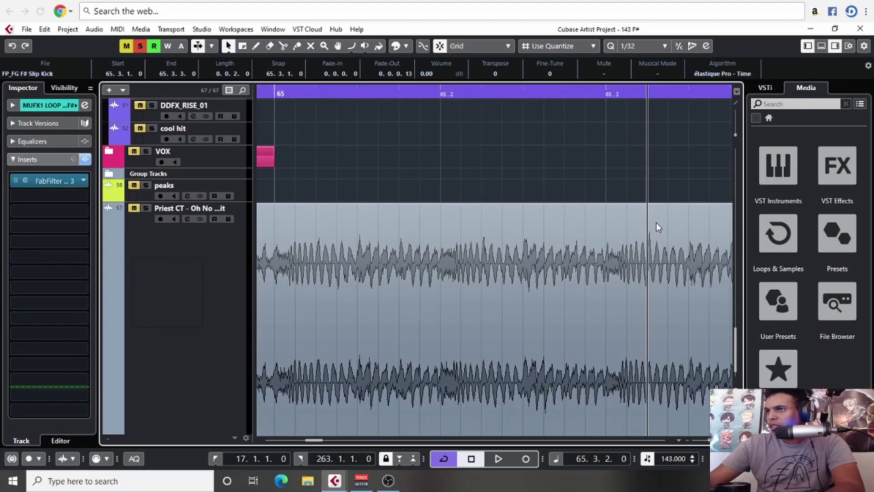
Step: Cut the MUFX1 LOOP 04 clip at 65.3.2 and 65.3.3.60 and give the slice a 0.0.0.118 fade-in
scroll(661, 218, right, 3)
scroll(515, 220, up, 10)
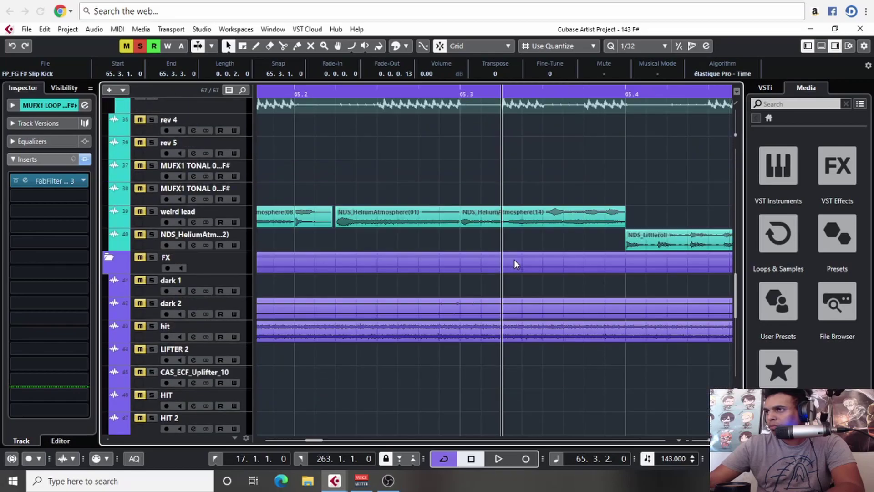
scroll(515, 259, up, 4)
click(509, 270)
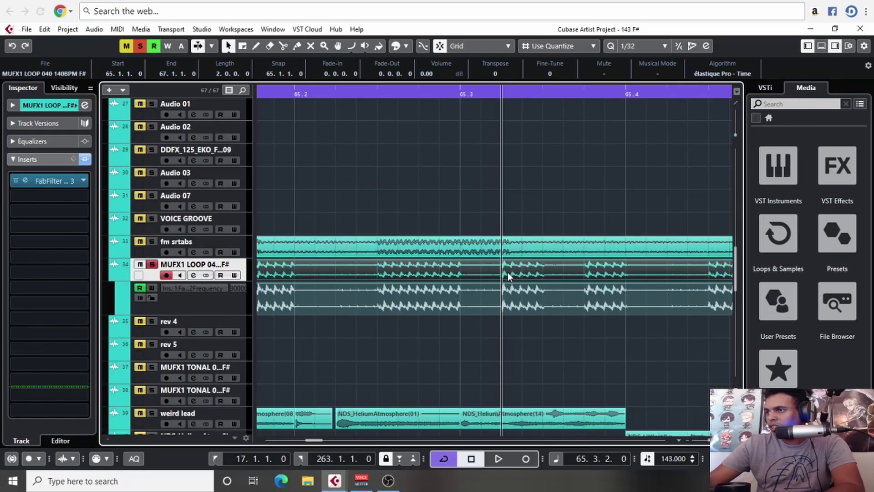
alt+click(504, 272)
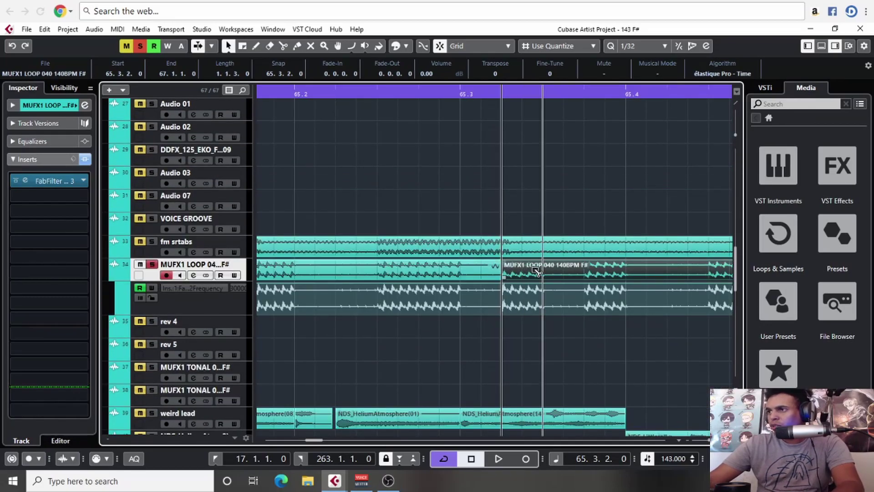
alt+click(564, 272)
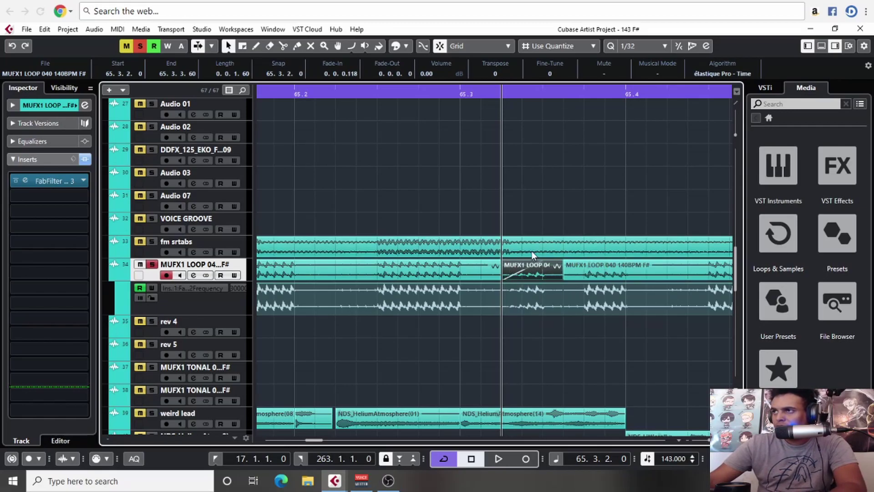
Step: Play the soloed MUFX1 LOOP 04 track from bar 65 to check the faded slice
key(g)
key(g)
click(345, 93)
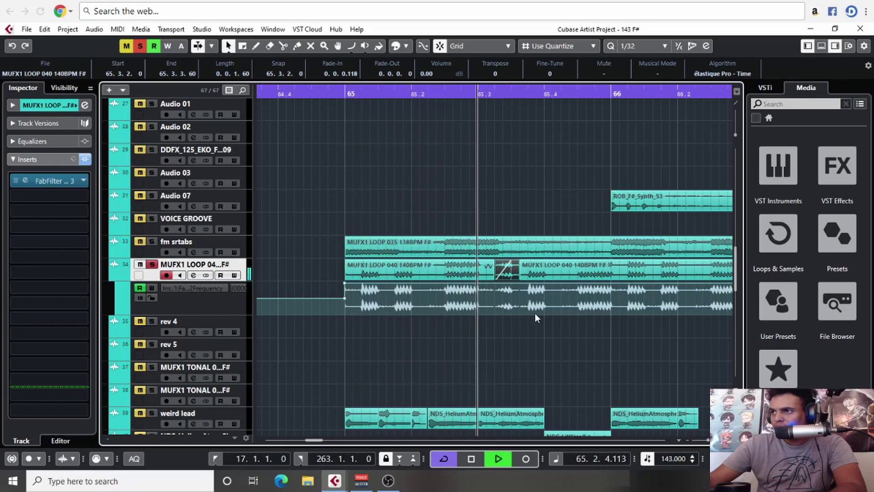
key(space)
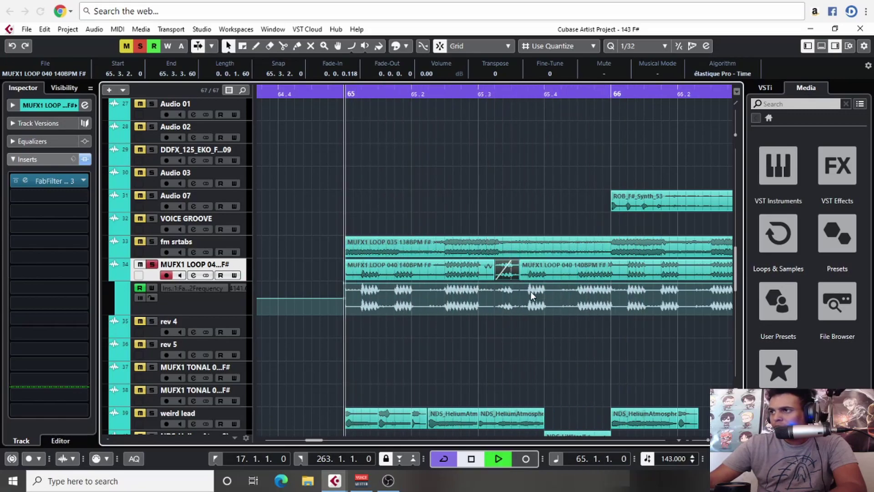
key(space)
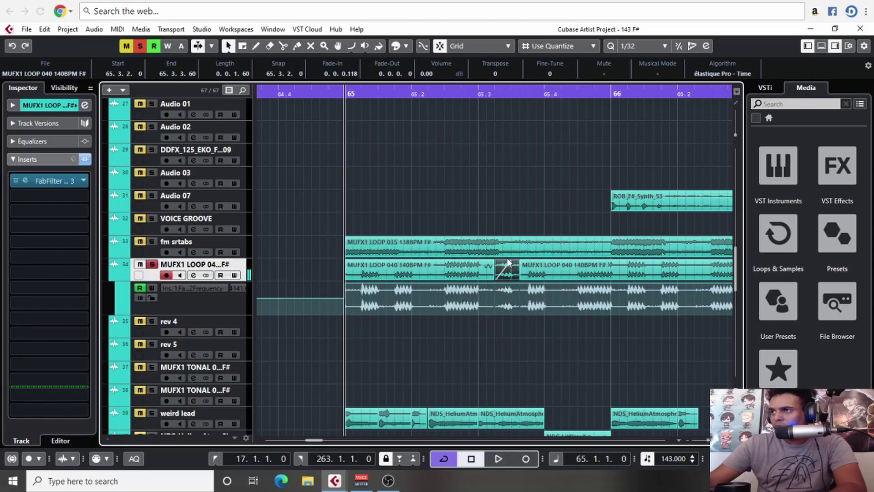
Step: Mark the mixdown's peak with a 0.0.0.60 long part at 65.3.2 on the peaks track
scroll(505, 300, up, 3)
scroll(502, 355, down, 20)
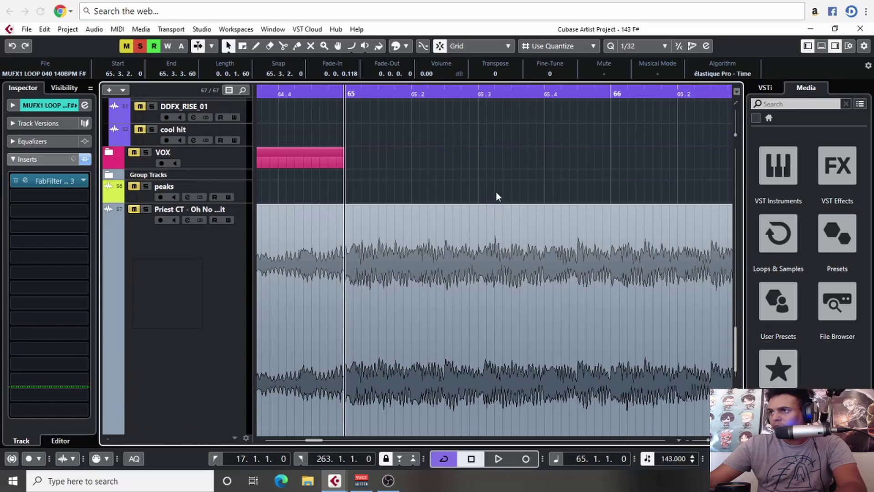
click(500, 189)
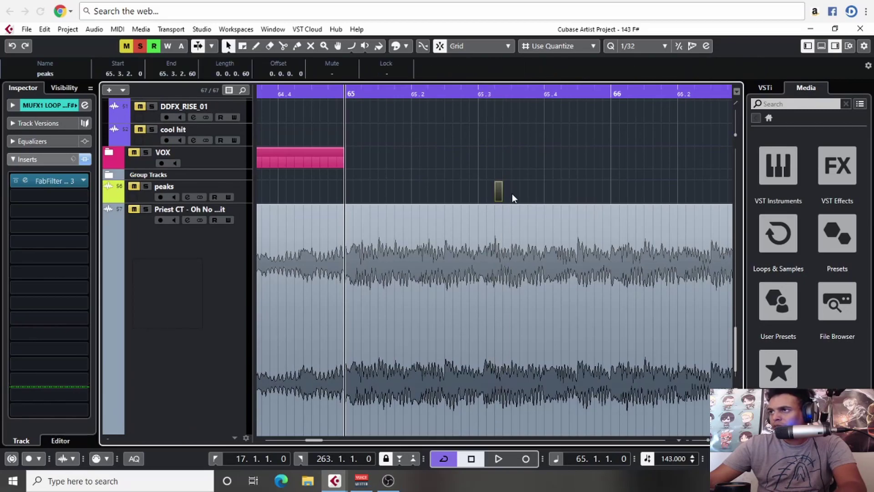
Step: Cut the DDFX_125_GATE_FX_24 clip on the HIT track at 65.3.2 and 65.3.2.60 to match the peak marker
scroll(492, 205, up, 3)
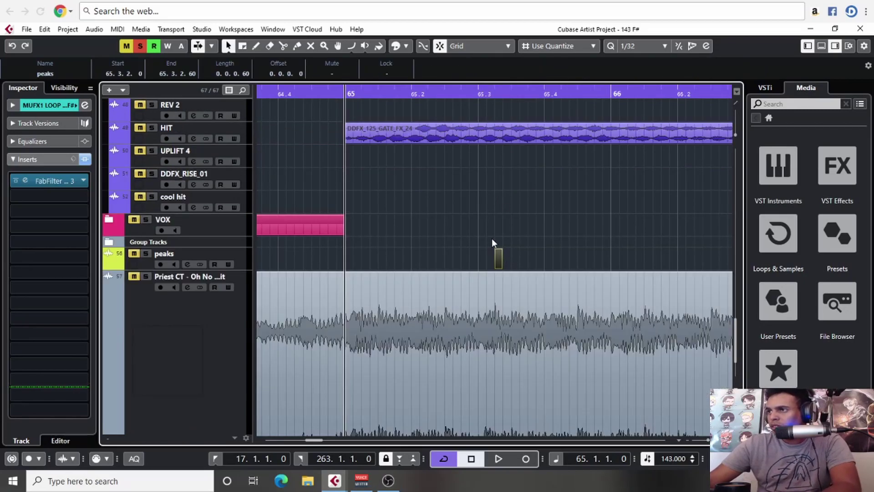
scroll(492, 239, up, 3)
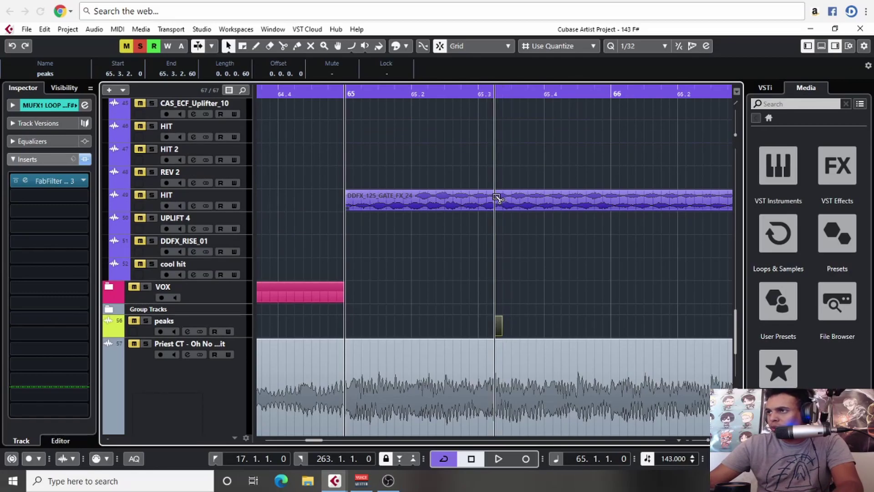
alt+click(497, 197)
alt+click(503, 201)
click(498, 193)
Step: Solo the HIT track, give the DDFX_125_GATE_FX_24 slice at 65.3.2 a 0.0.0.51 fade-in and play it from bar 65
key(h)
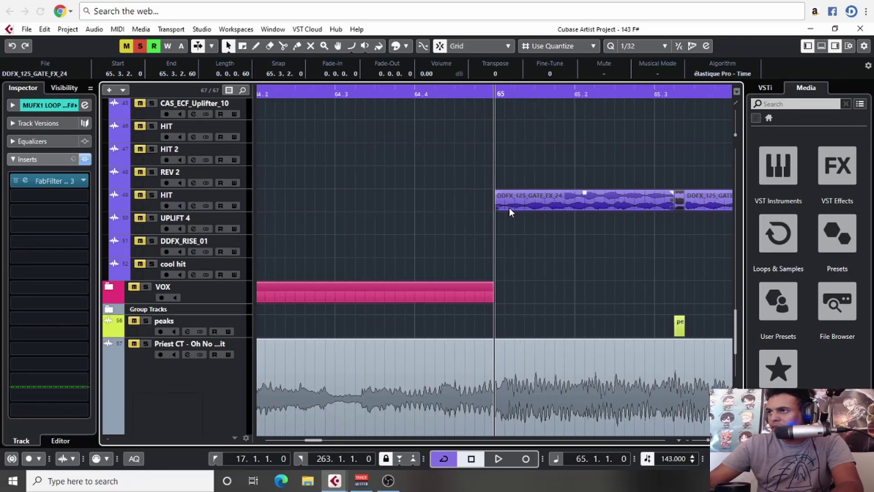
key(h)
key(h)
drag(506, 216, 277, 241)
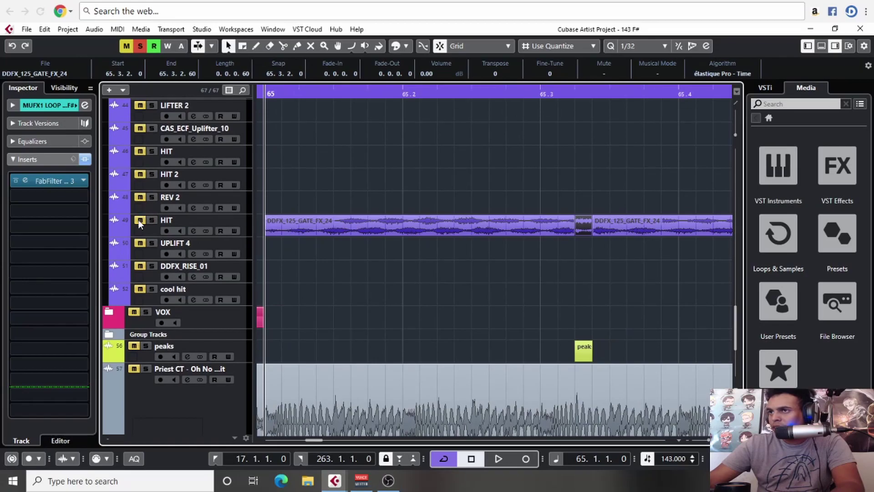
key(space)
key(space)
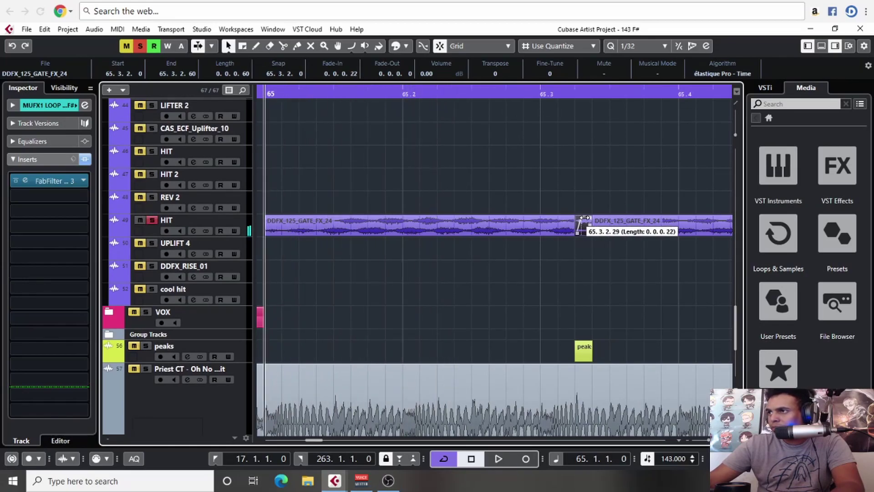
key(space)
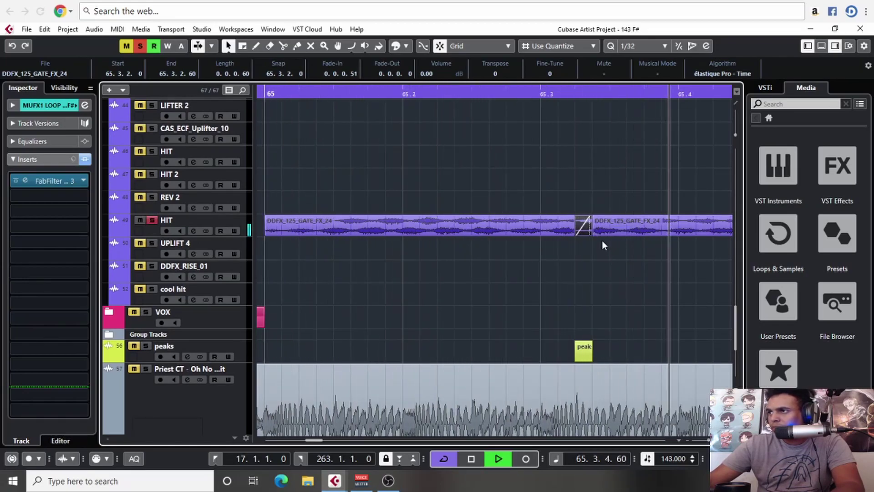
key(space)
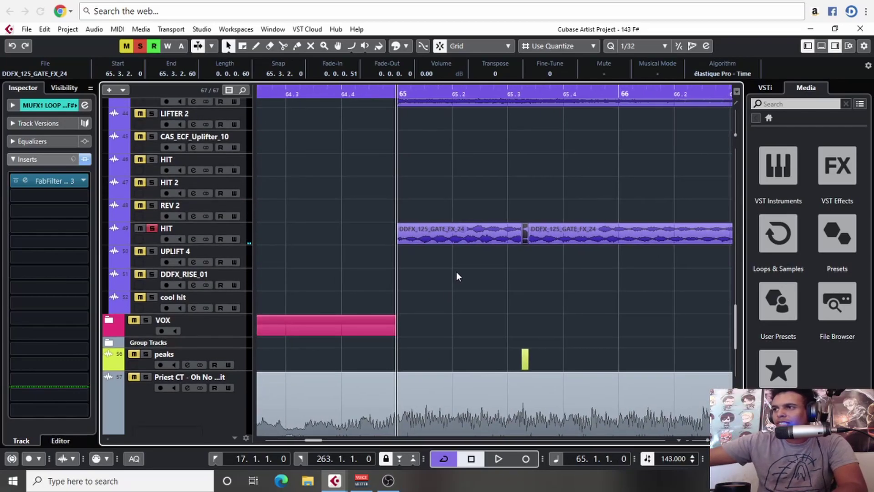
Step: Look for other clips at 65.3.2, solo the weird lead track and play it from bar 65
drag(509, 250, 496, 254)
drag(515, 132, 479, 235)
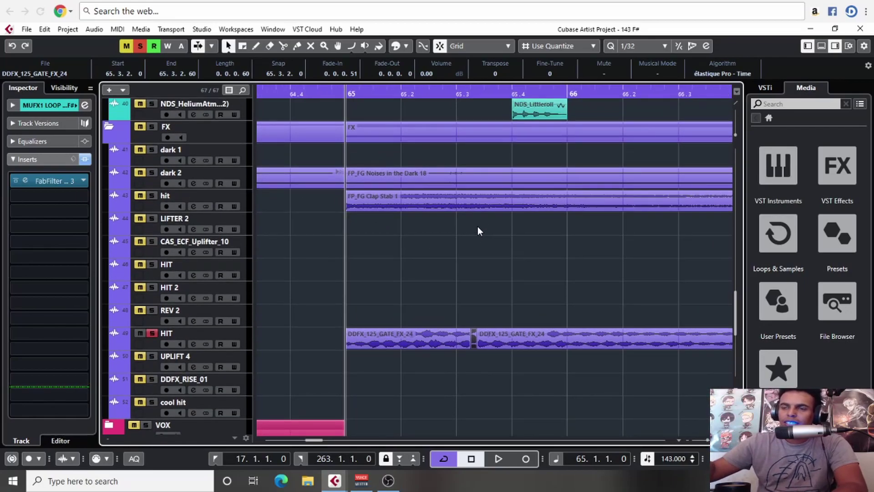
scroll(428, 237, up, 3)
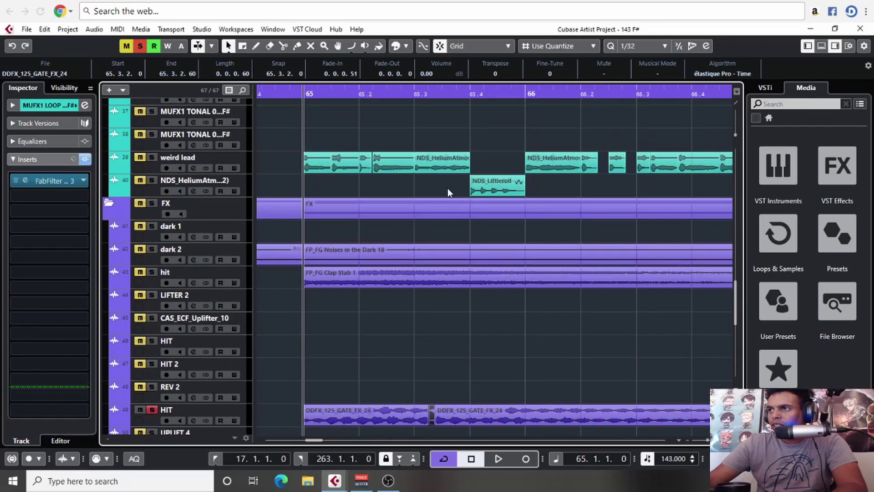
scroll(430, 213, down, 3)
scroll(430, 214, up, 6)
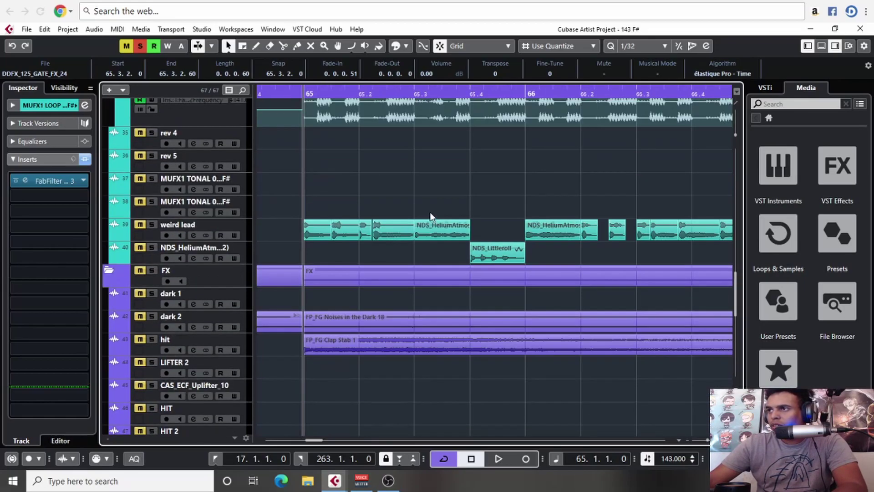
key(space)
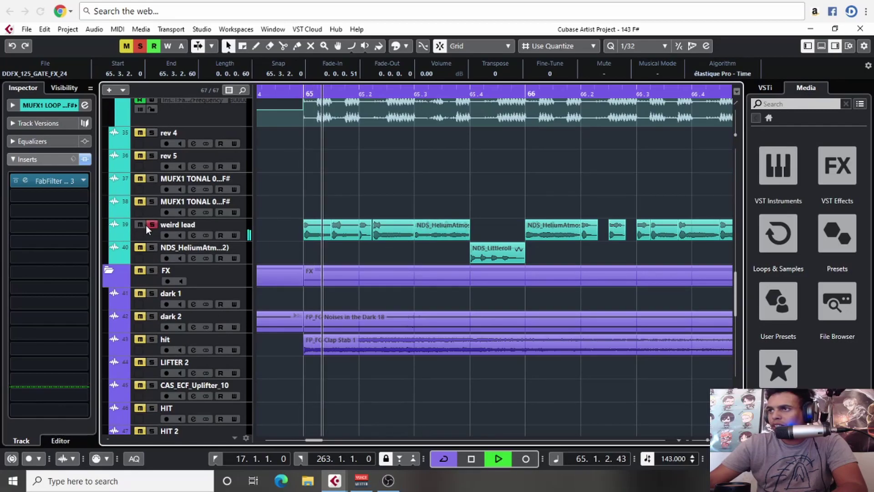
click(151, 225)
key(space)
scroll(182, 341, down, 6)
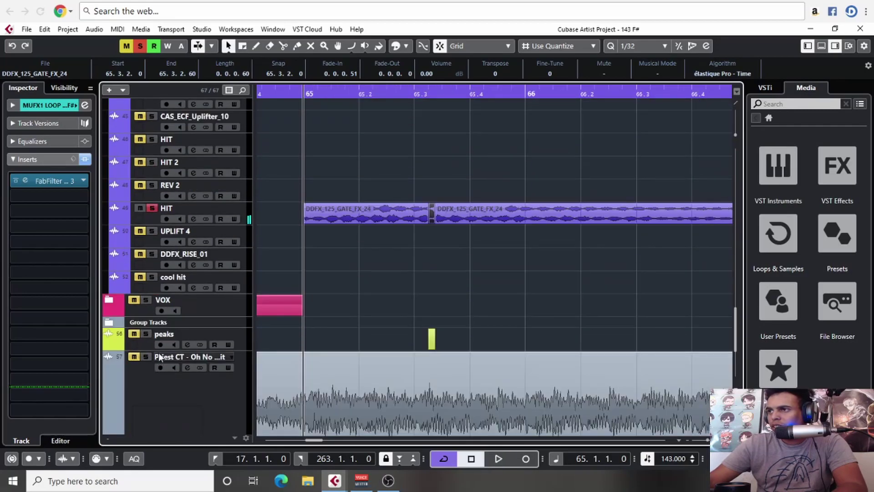
scroll(348, 229, up, 6)
key(space)
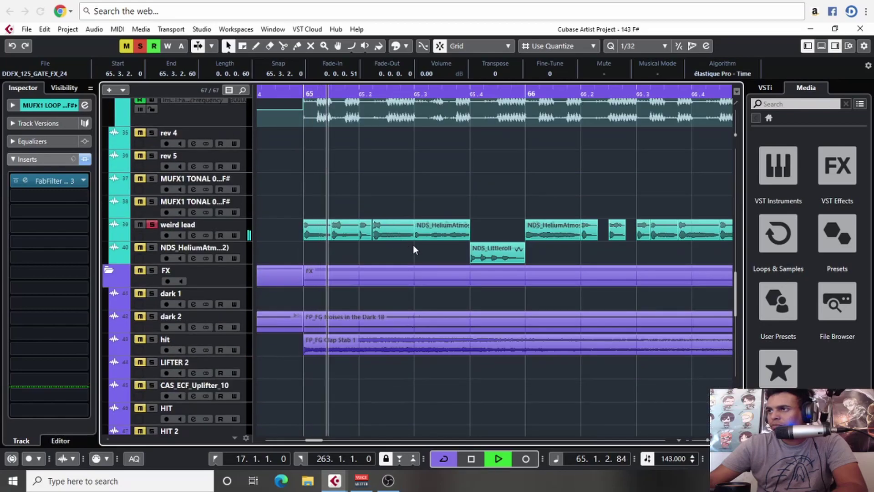
Step: Turn off solo on the MUFX1 LOOP 04 track and listen to the weird lead track around 65.3.2 repeatedly
scroll(414, 245, up, 4)
key(space)
click(153, 278)
key(space)
scroll(433, 286, down, 5)
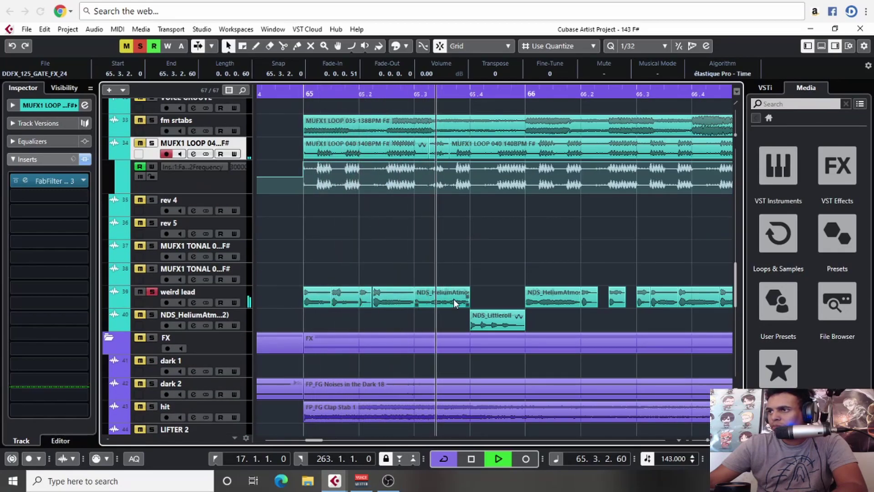
key(space)
key(space)
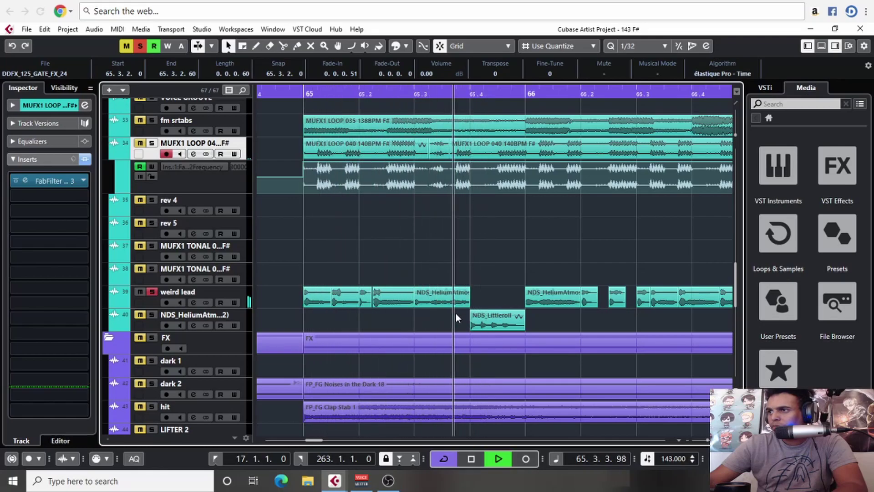
key(space)
key(space)
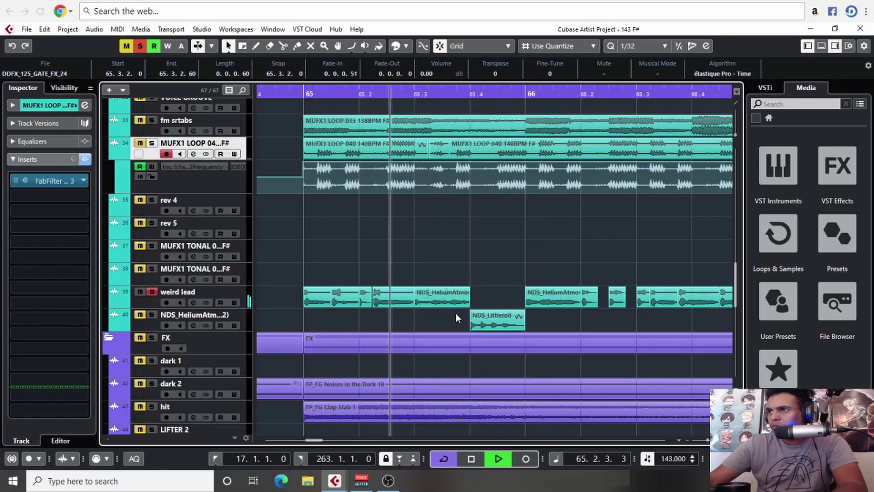
key(space)
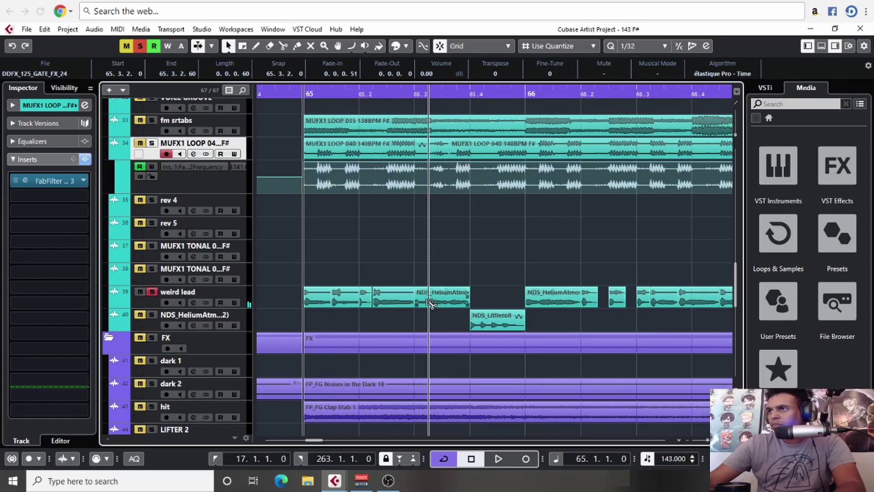
Step: Cut a slice from 65.3.2 to 65.3.3.60 in the weird lead clip, give it a 0.0.0.118 fade-in and play it
alt+click(431, 298)
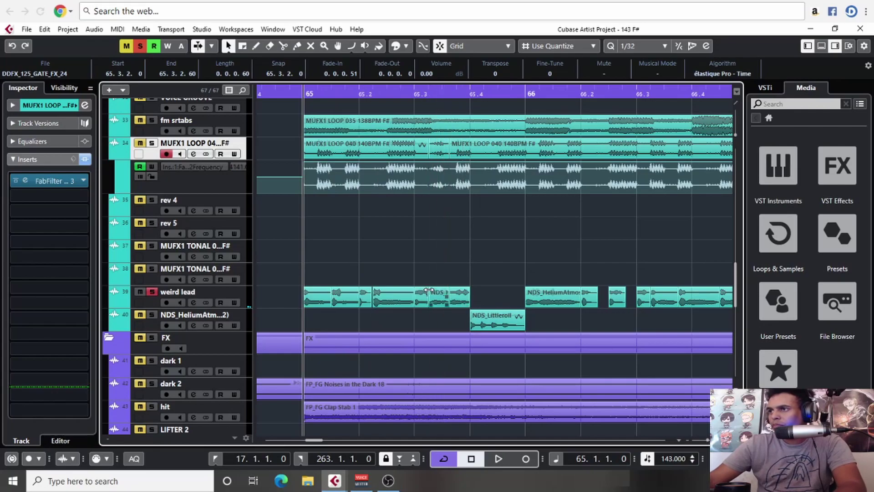
drag(429, 290, 444, 291)
key(space)
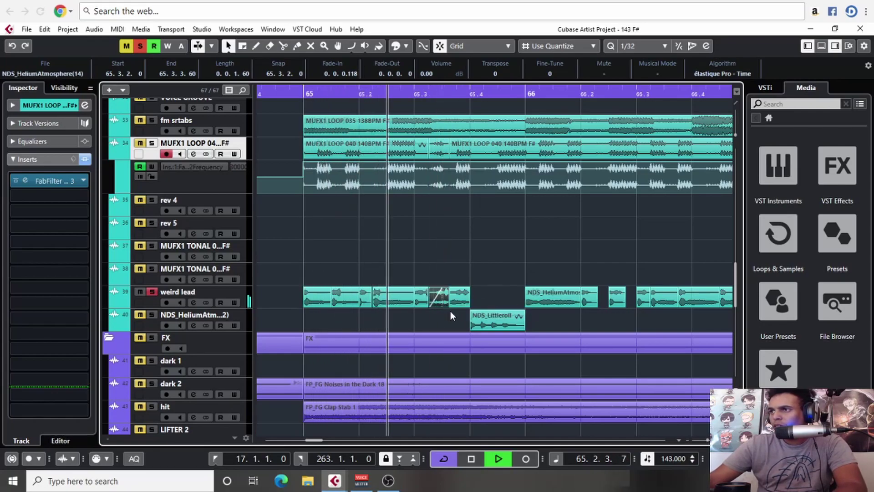
key(space)
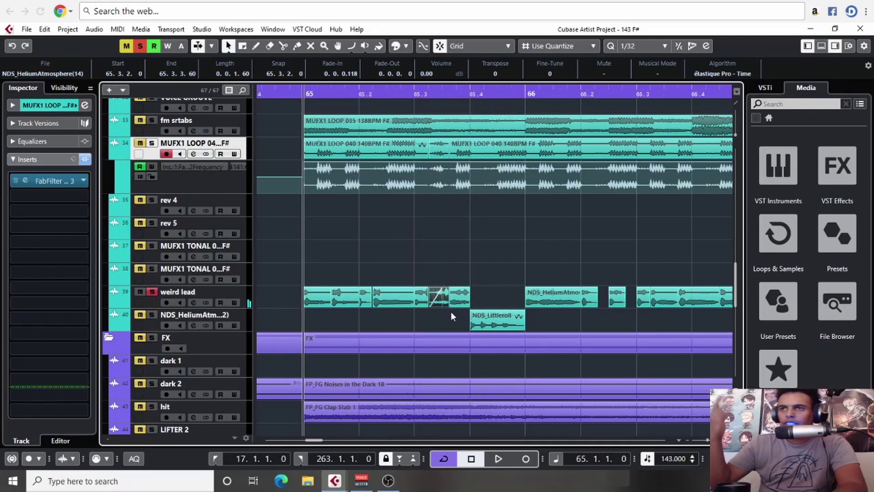
Step: Place the playhead at 65.3.2 and look through the percussion tracks for clips sounding there
scroll(448, 313, up, 3)
scroll(446, 317, down, 3)
scroll(447, 317, up, 15)
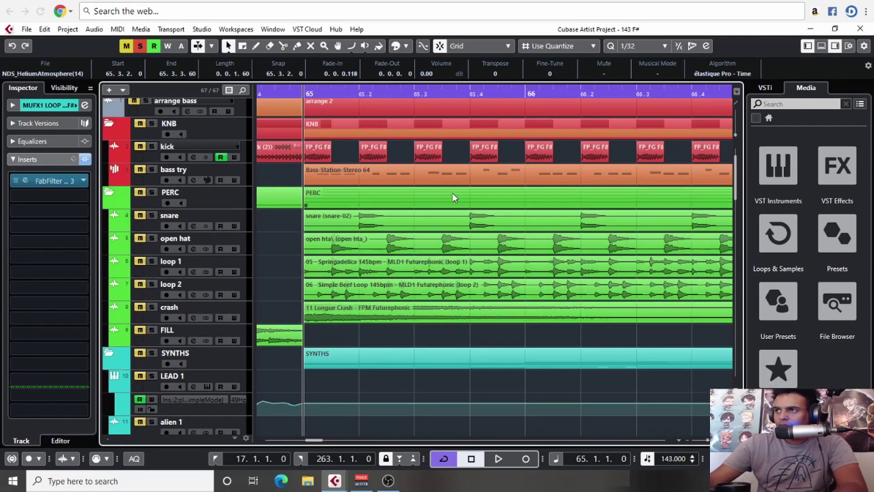
scroll(452, 193, down, 15)
click(429, 92)
scroll(437, 293, up, 10)
scroll(437, 294, up, 5)
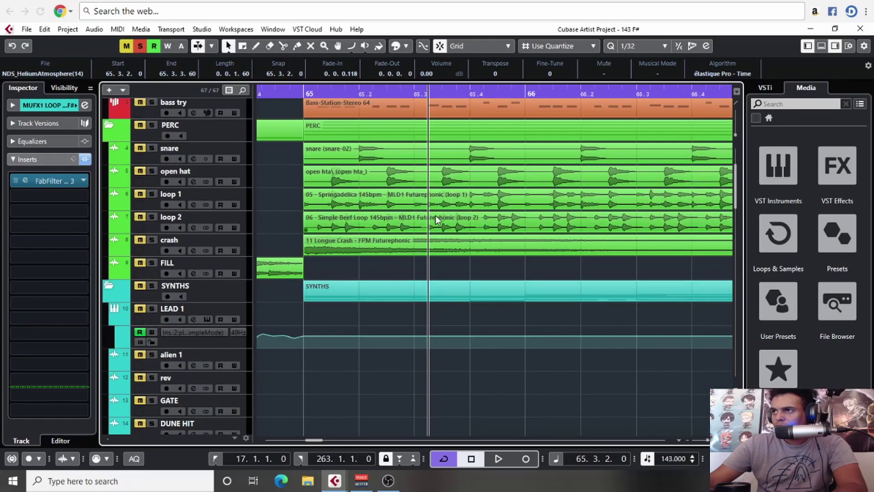
scroll(436, 215, up, 6)
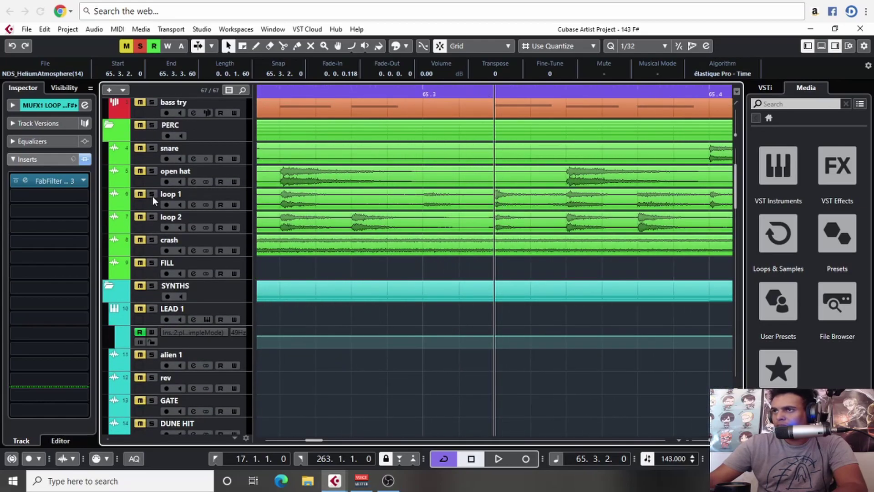
Step: Solo the loop 1 and loop 2 tracks and play them from 64.4.4
key(space)
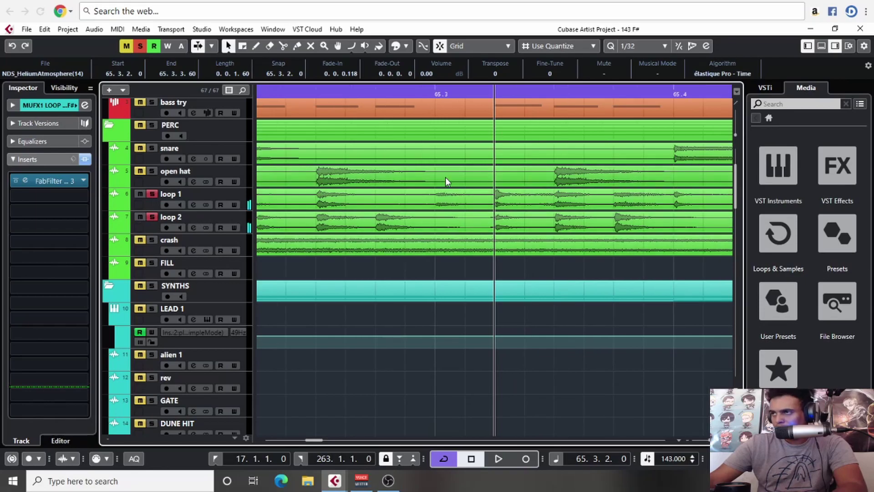
scroll(419, 146, down, 8)
click(413, 95)
key(space)
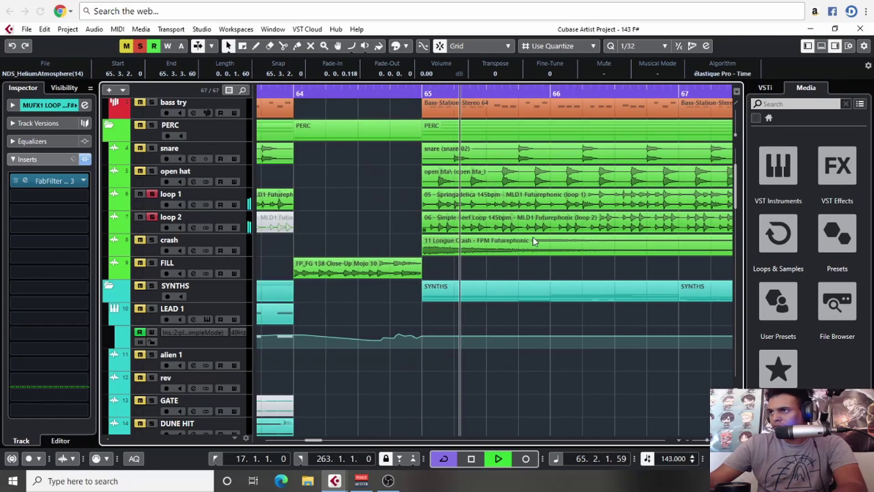
key(space)
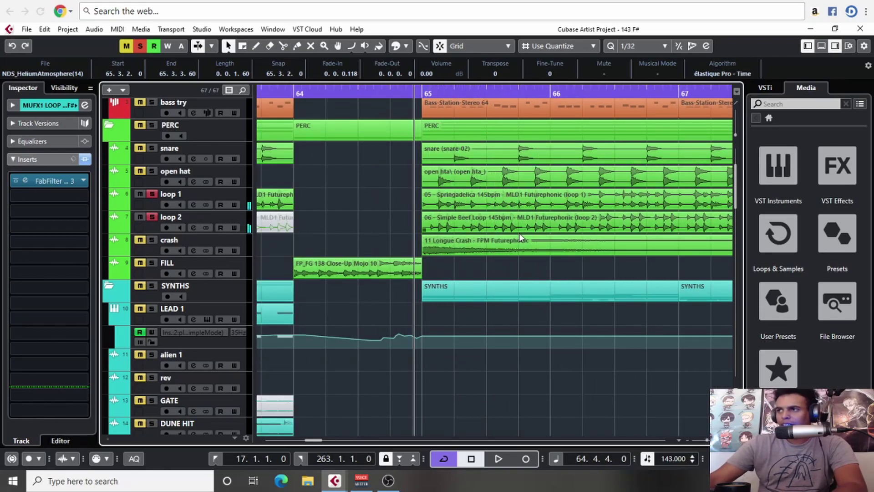
Step: Clear all mute and solo states in the project and return to the full-length mixdown
scroll(519, 233, up, 5)
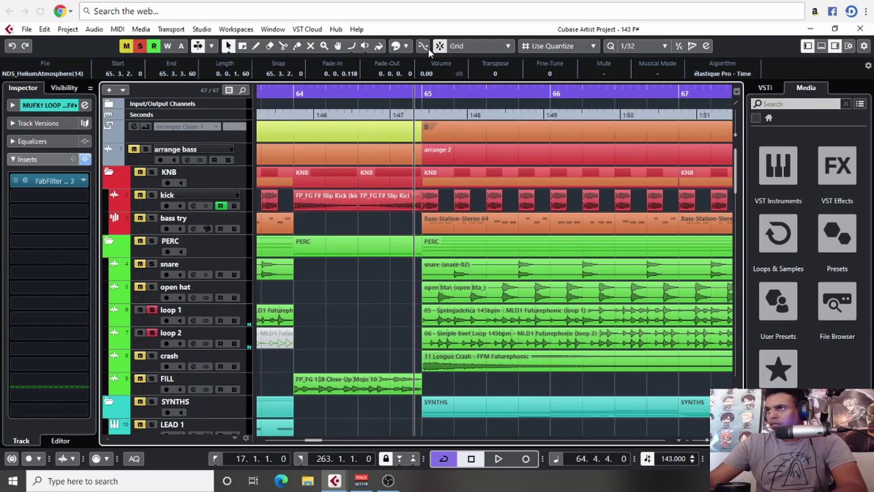
scroll(554, 299, down, 8)
key(g)
key(g)
key(g)
key(g)
key(g)
key(g)
key(g)
key(g)
key(g)
key(g)
key(g)
key(g)
key(g)
key(g)
key(g)
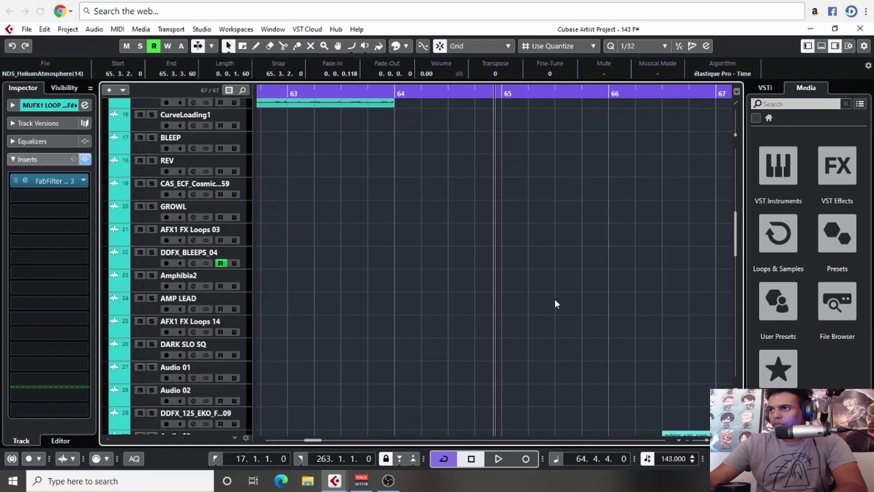
scroll(552, 300, down, 10)
scroll(534, 305, down, 10)
scroll(458, 248, down, 3)
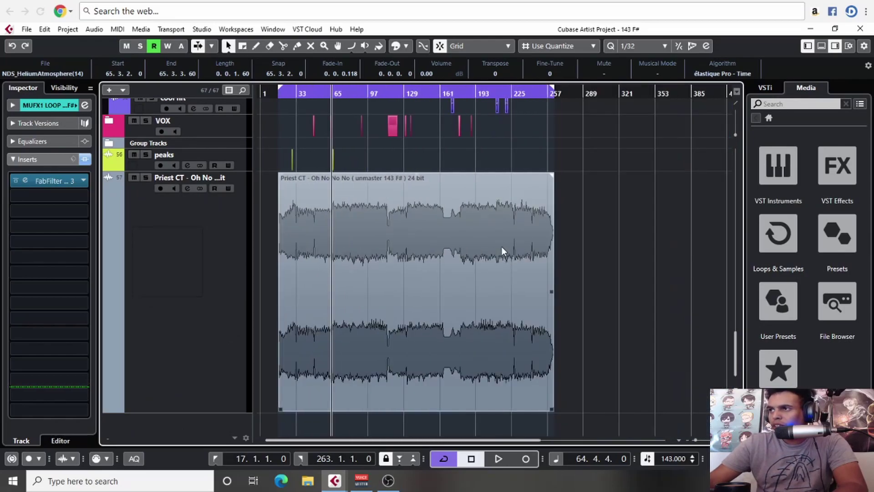
key(g)
key(h)
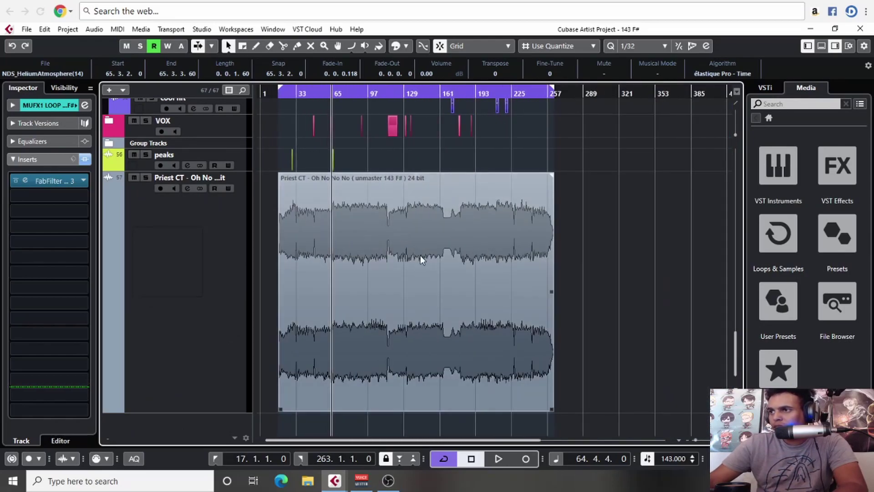
Step: Examine where the MUFX1 LOOP 04, weird lead and NDS_HeliumAtmosphere clips recur across the whole arrangement
scroll(409, 257, right, 1)
scroll(354, 193, up, 10)
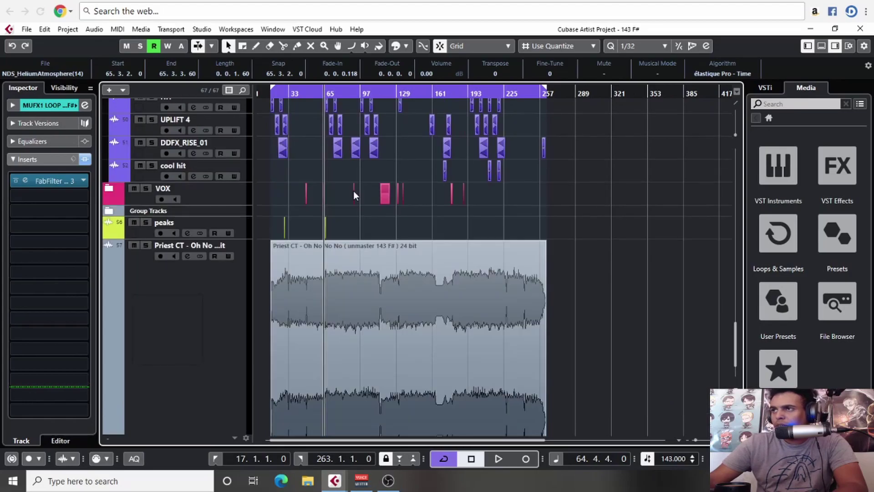
scroll(364, 275, up, 1)
key(h)
key(h)
key(h)
key(h)
key(h)
key(h)
key(h)
key(h)
key(h)
key(h)
key(h)
key(h)
key(h)
key(h)
key(h)
key(h)
key(h)
key(h)
key(h)
key(h)
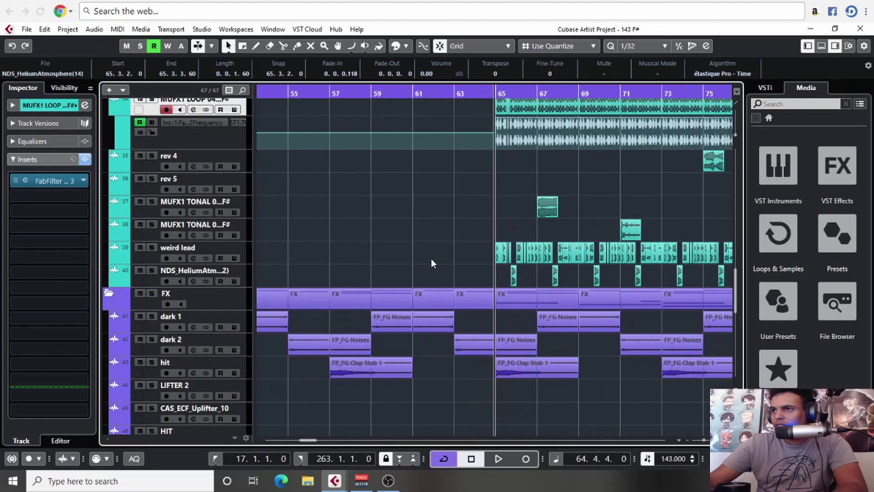
key(g)
key(g)
key(g)
key(g)
key(g)
key(g)
key(g)
key(g)
key(g)
key(g)
scroll(543, 258, down, 4)
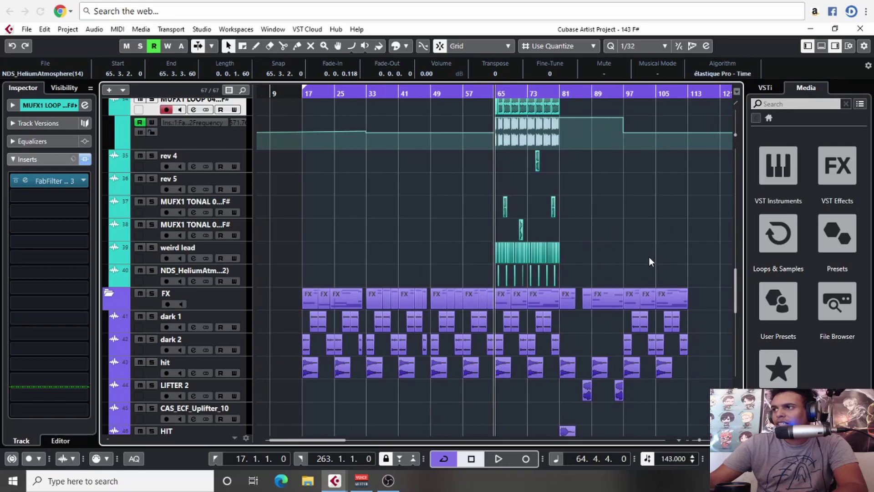
scroll(628, 253, up, 1)
scroll(644, 272, right, 2)
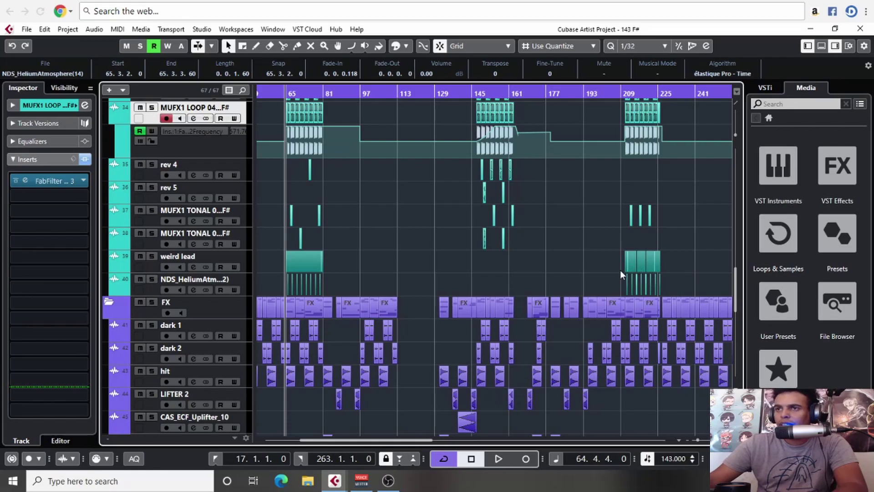
scroll(610, 269, left, 2)
scroll(512, 266, down, 1)
scroll(456, 250, right, 4)
scroll(517, 247, down, 1)
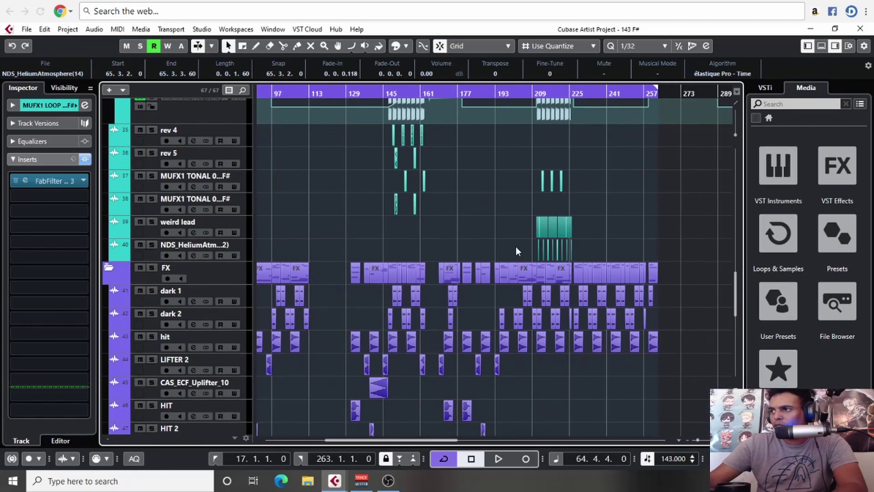
Step: Find the tall peak in the mixdown shortly after bar 233 and place the playhead at 233.2.3
scroll(489, 240, left, 3)
scroll(420, 235, down, 8)
key(g)
key(g)
key(g)
key(g)
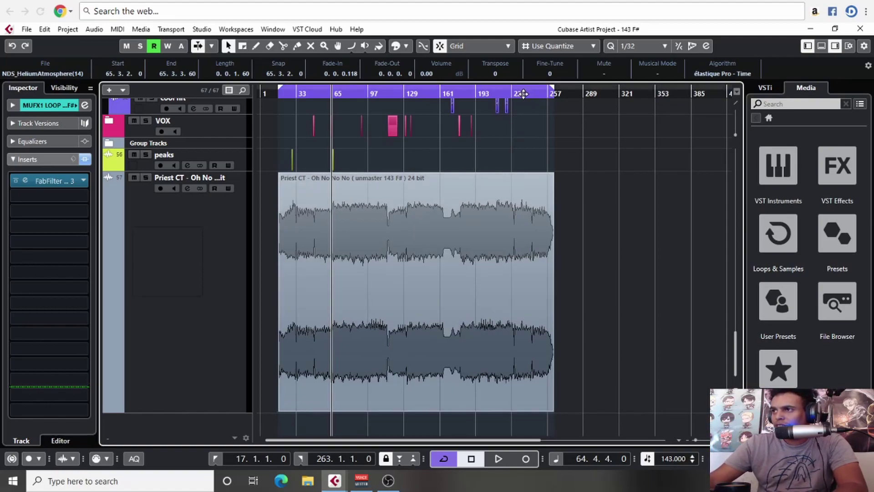
drag(526, 94, 564, 180)
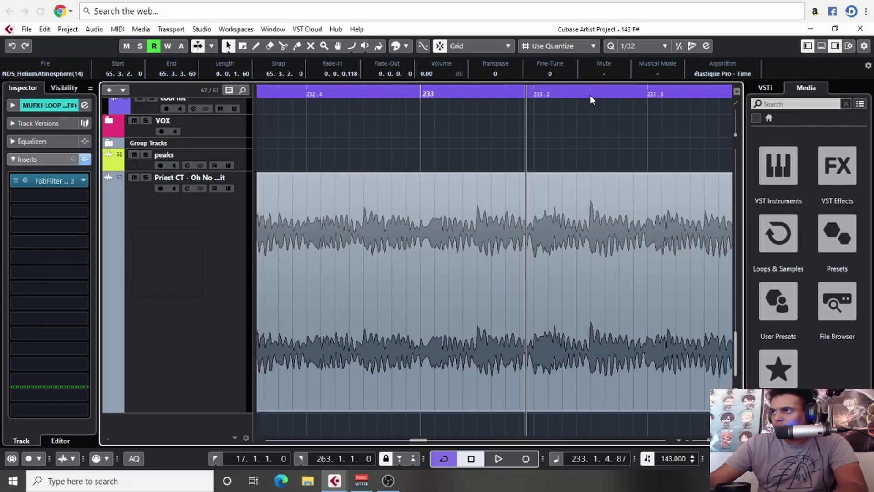
mouse_move(590, 96)
mouse_down()
mouse_move(621, 103)
mouse_move(595, 109)
mouse_up()
Step: Enlarge the GATE, DUNE HIT and STEPPY tracks to inspect their waveforms at 233.2.3
scroll(608, 189, up, 10)
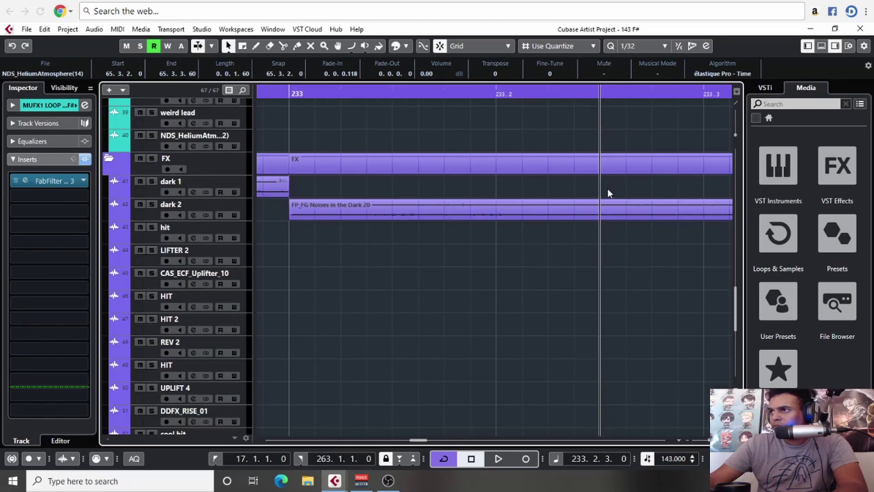
scroll(608, 188, up, 15)
scroll(439, 253, right, 2)
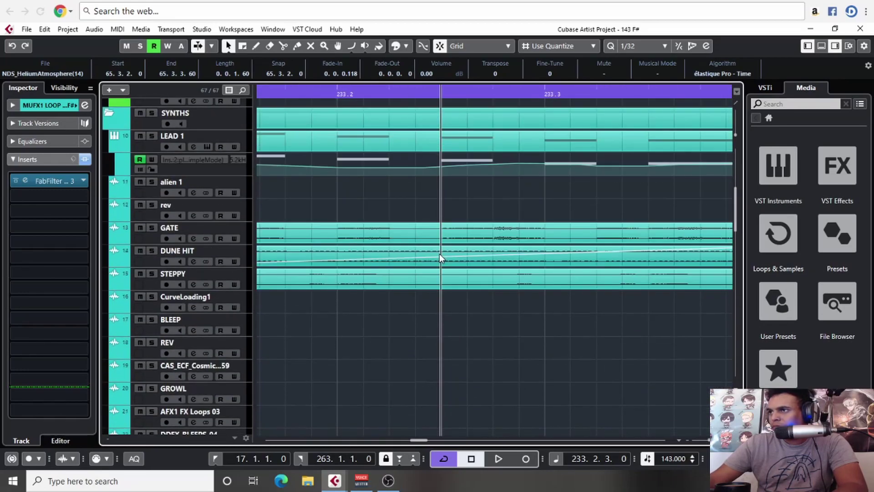
scroll(449, 245, up, 10)
scroll(451, 249, down, 3)
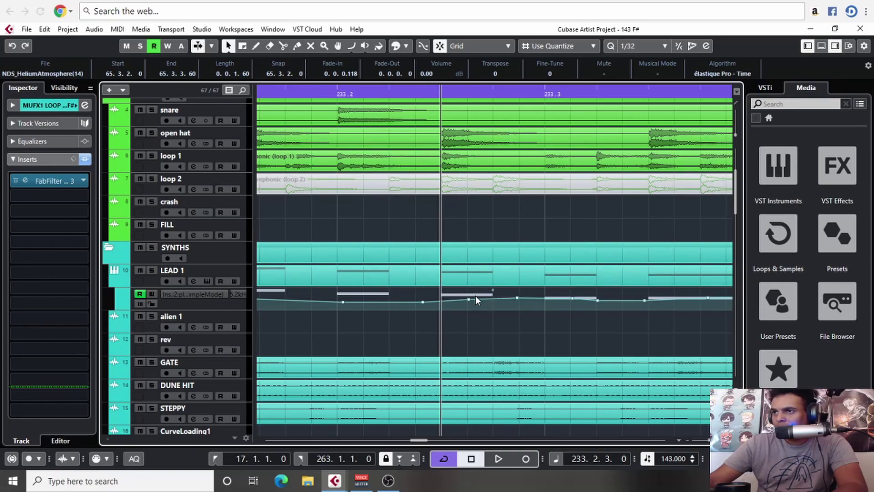
scroll(448, 299, down, 3)
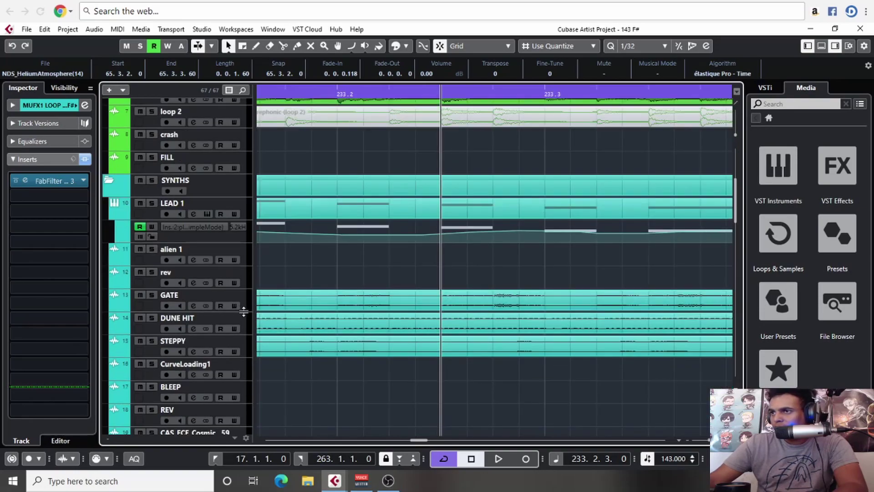
drag(244, 311, 238, 378)
scroll(344, 190, down, 4)
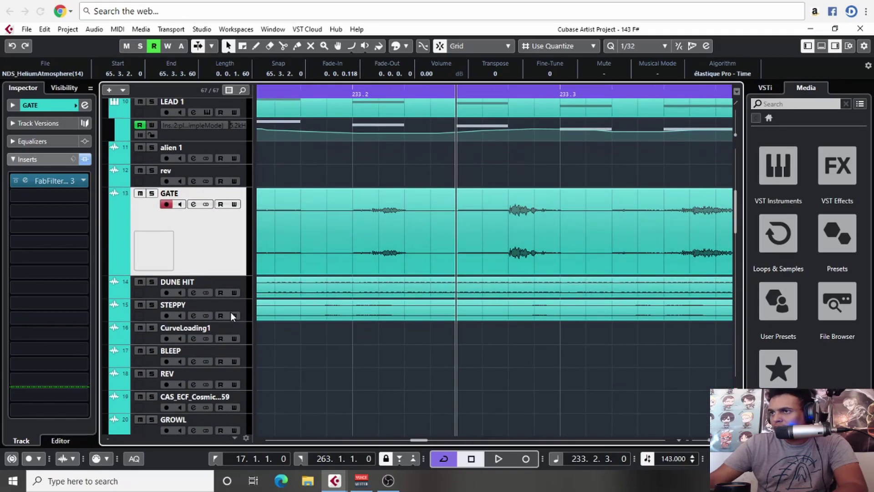
drag(245, 298, 244, 370)
scroll(368, 269, down, 4)
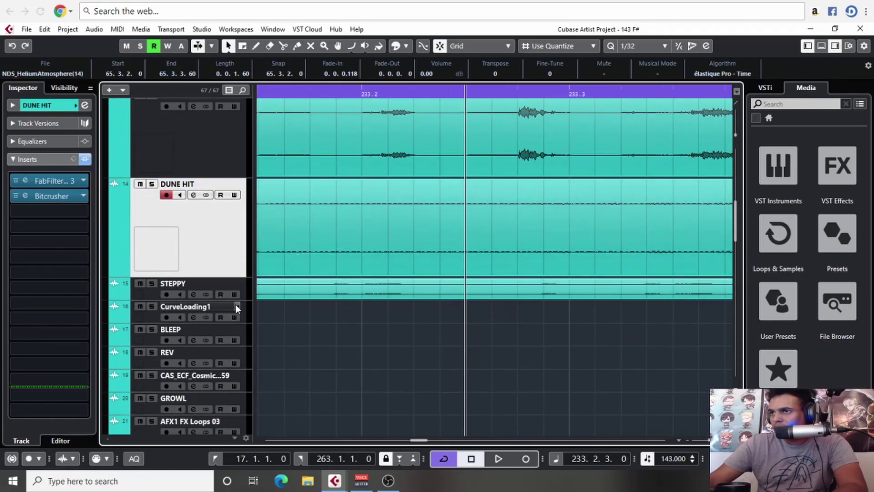
drag(244, 300, 244, 389)
Step: Compare the mixdown peak at 233.2.3 with the bass, open hat, loop 1 and LEAD 1 clips
scroll(466, 311, down, 10)
scroll(477, 279, down, 3)
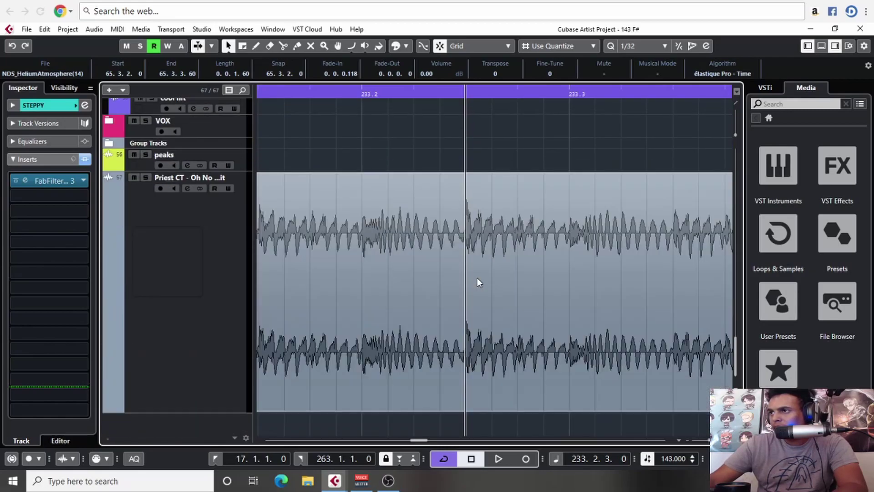
scroll(477, 279, up, 15)
scroll(477, 283, up, 8)
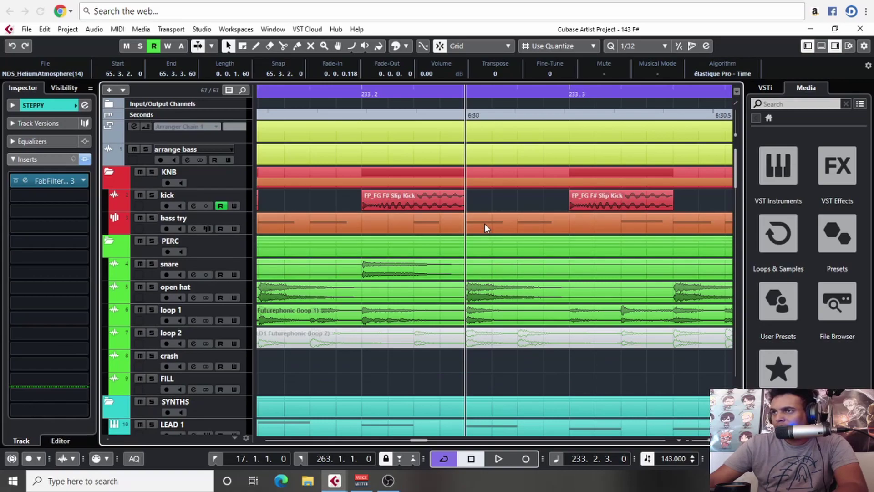
click(484, 223)
click(476, 296)
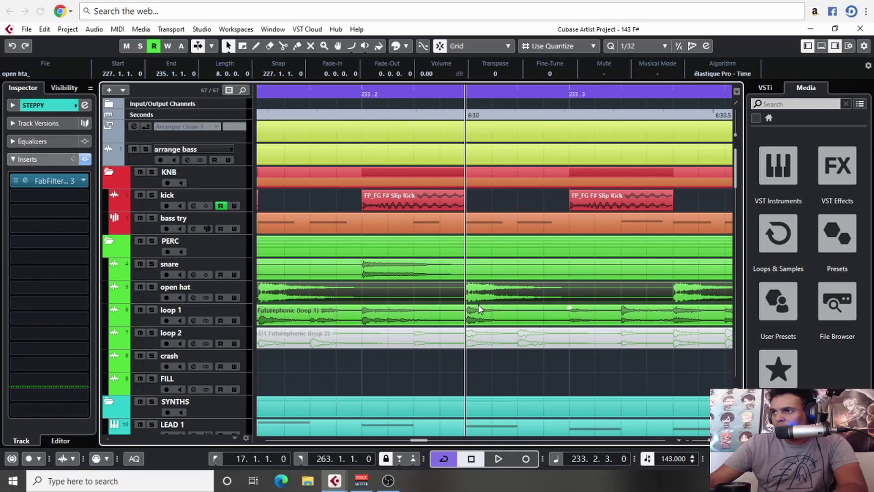
click(479, 310)
scroll(478, 324, down, 3)
click(478, 361)
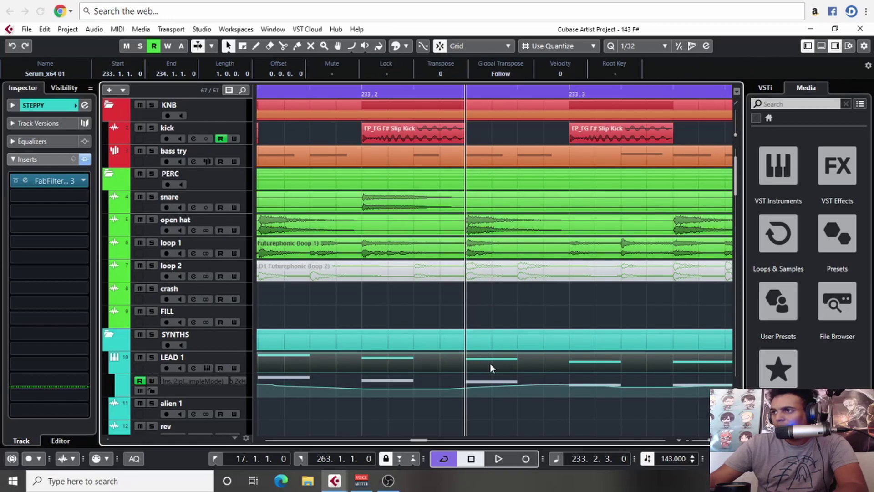
Step: Solo the LEAD 1 track and play it from bar 233
key(g)
key(g)
key(g)
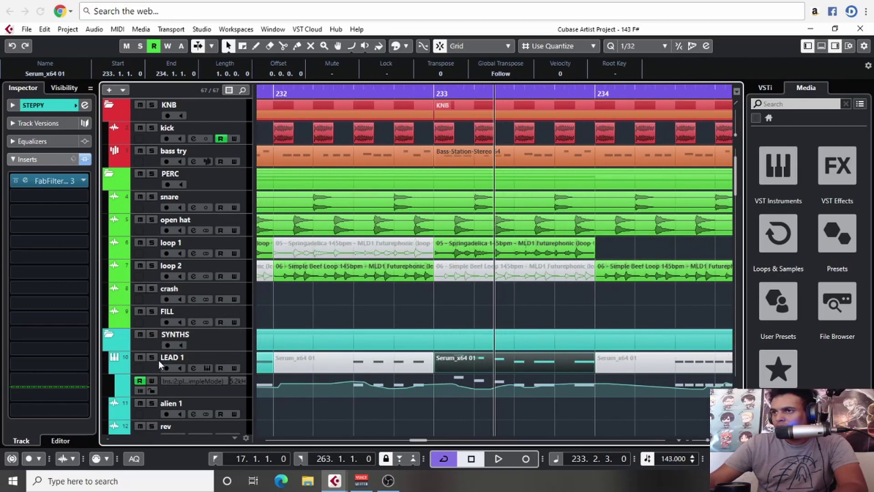
click(152, 357)
click(430, 94)
key(space)
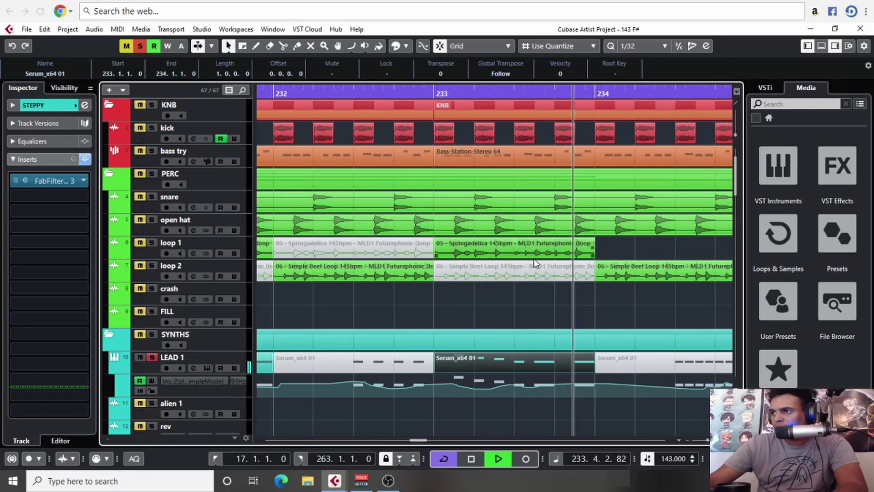
Step: Set the locators to the Serum_x64 01 clip from bar 233 to 234 and replay LEAD 1
key(space)
key(space)
key(p)
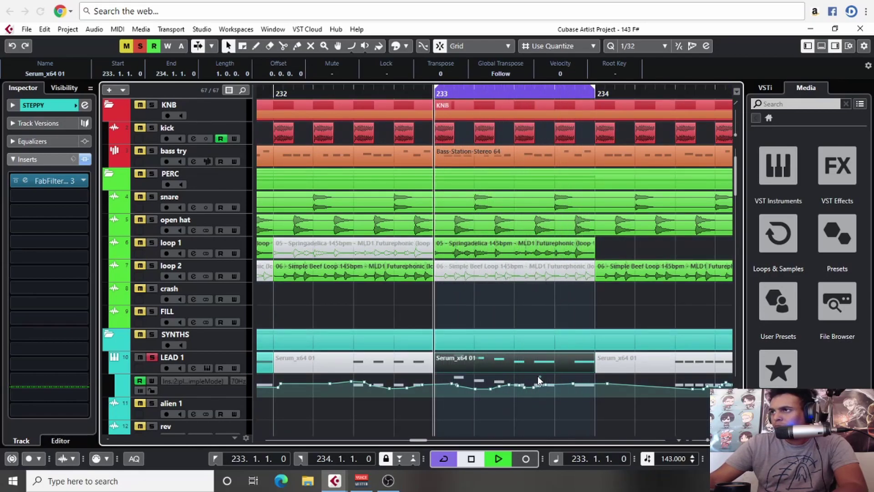
key(space)
Step: Place the playhead on the mixdown's transient peak at 233.2.3
scroll(540, 369, down, 10)
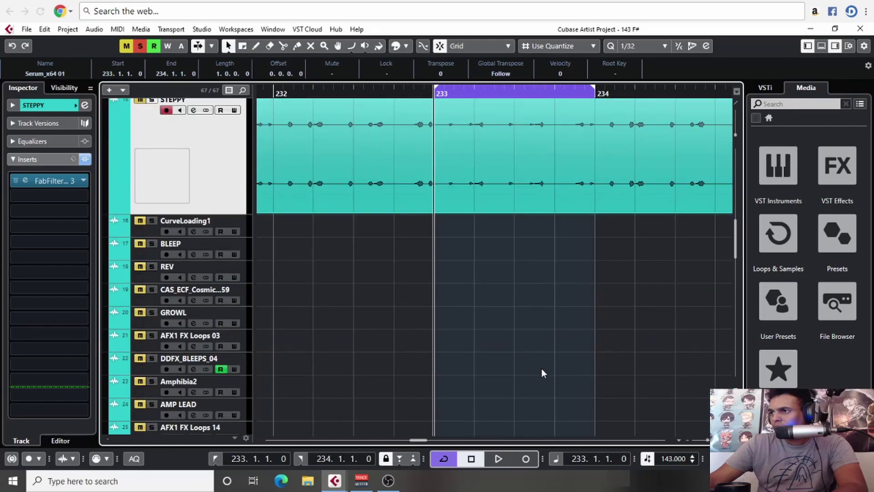
scroll(530, 333, down, 10)
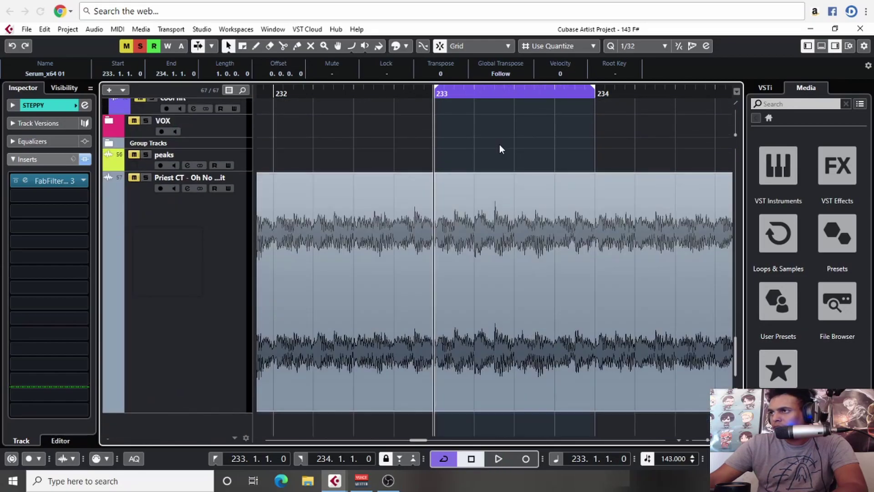
click(496, 93)
Step: Split the open hat and loop 1 clips at 233.3.1 and the bass try clip at 233.2.3 and 233.3.1
scroll(510, 174, up, 20)
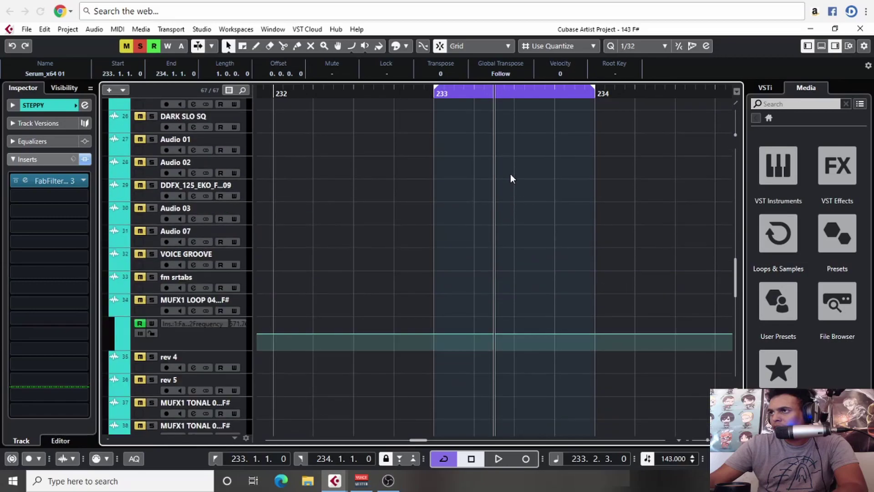
scroll(510, 174, up, 6)
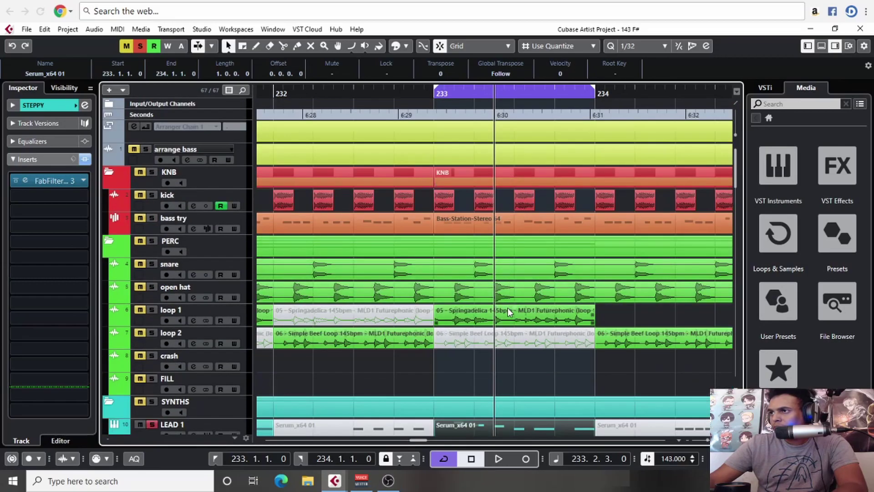
click(517, 294)
alt+click(515, 293)
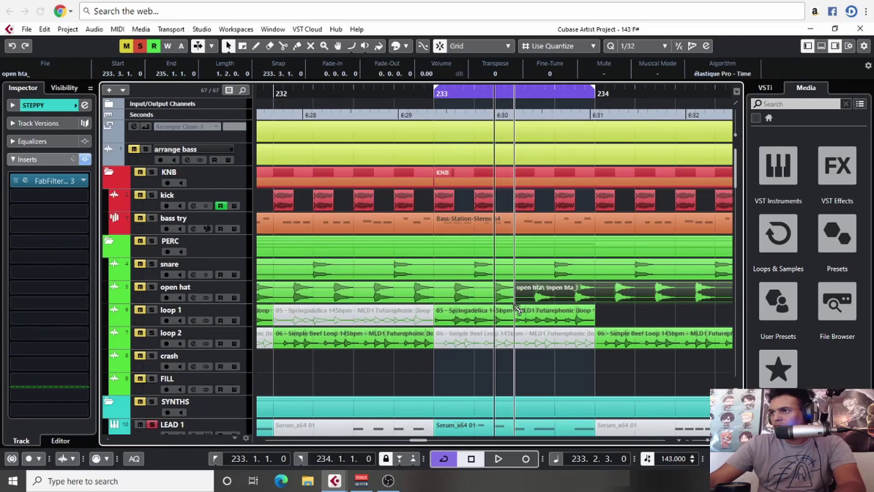
key(ctrl+z)
click(510, 228)
click(495, 227)
scroll(506, 299, down, 3)
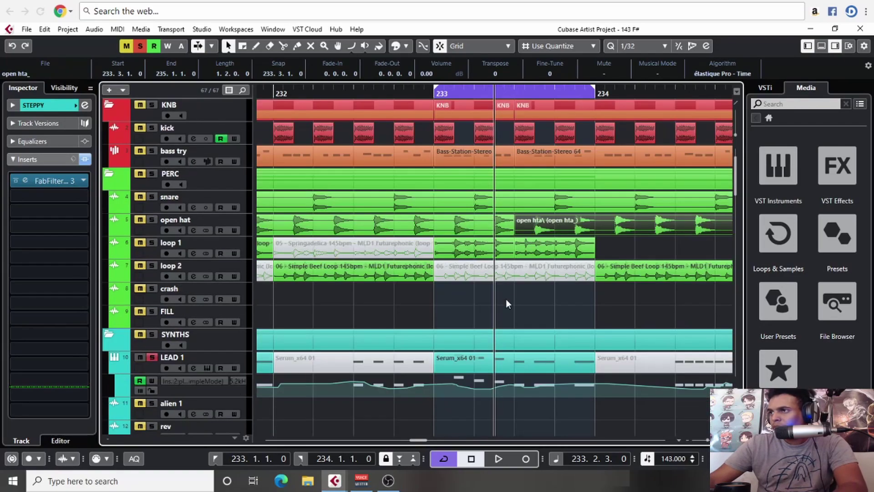
Step: Play the soloed LEAD 1 from just before bar 233 and inspect its filter frequency automation around 233.3
click(413, 90)
key(space)
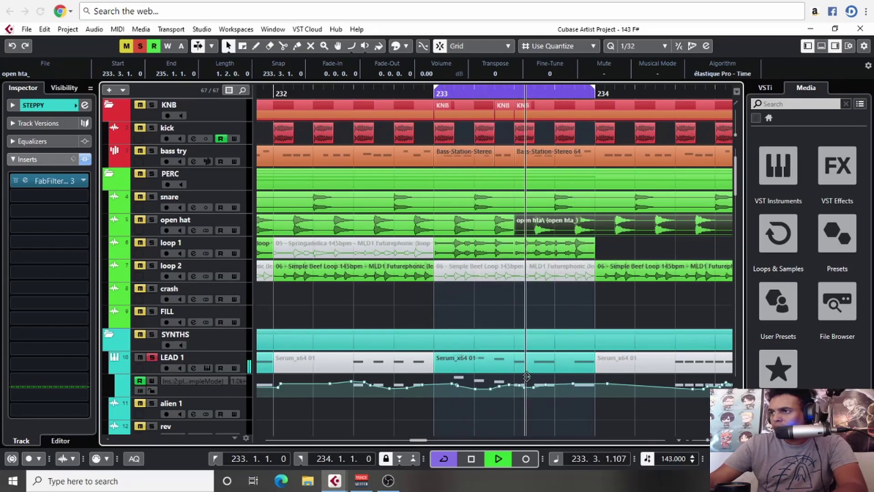
key(space)
click(517, 359)
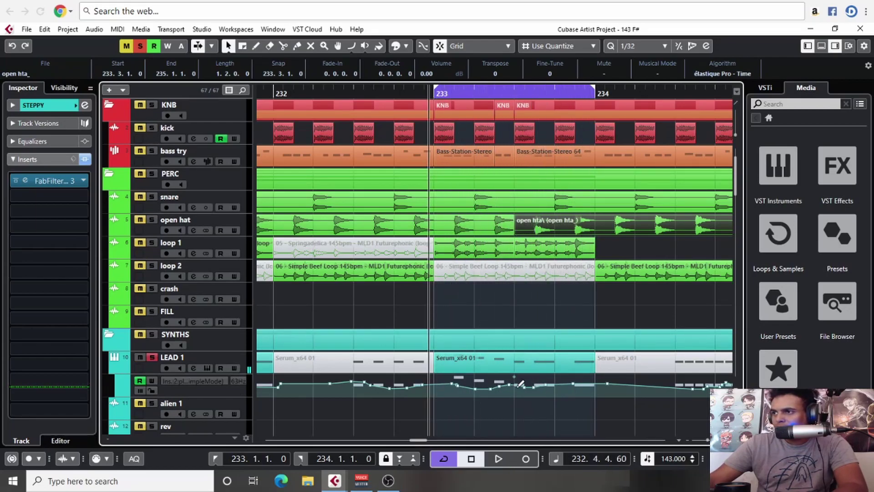
scroll(522, 388, up, 2)
scroll(465, 318, down, 1)
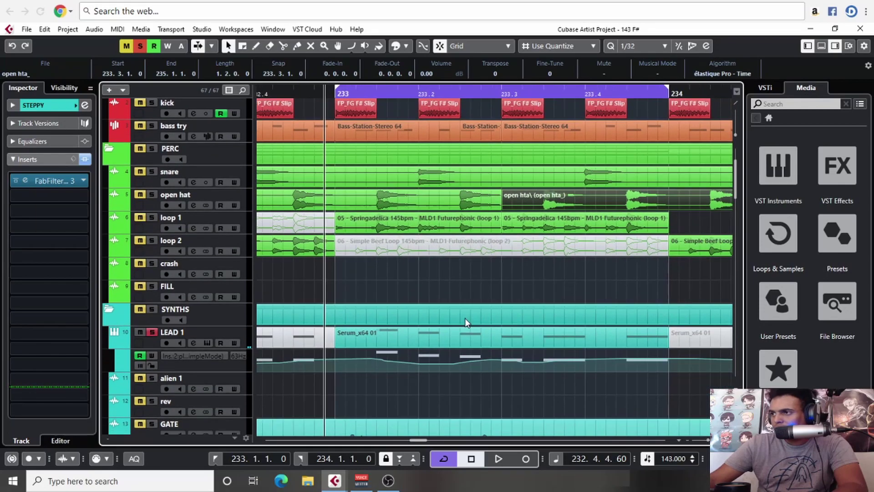
key(space)
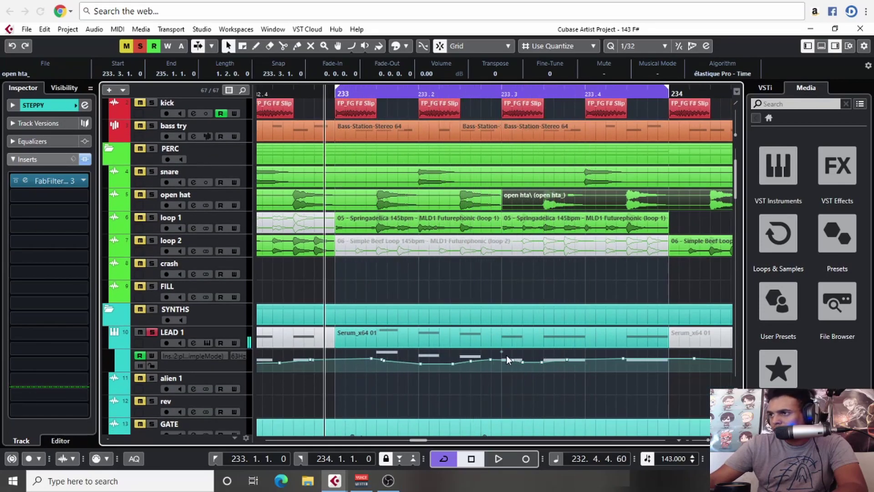
key(space)
Step: Lower the LEAD 1 filter frequency automation at 233.3.2 to 95 Hz and replay the passage
click(513, 363)
drag(515, 368, 523, 370)
key(space)
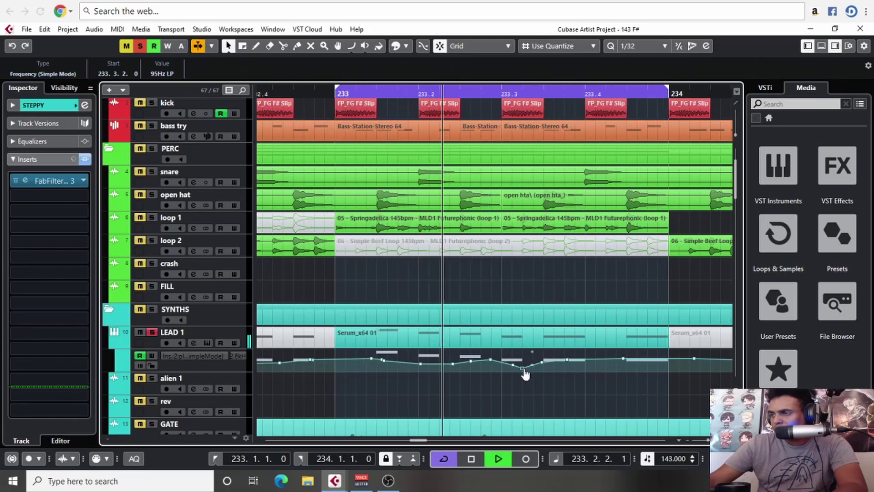
key(space)
key(space)
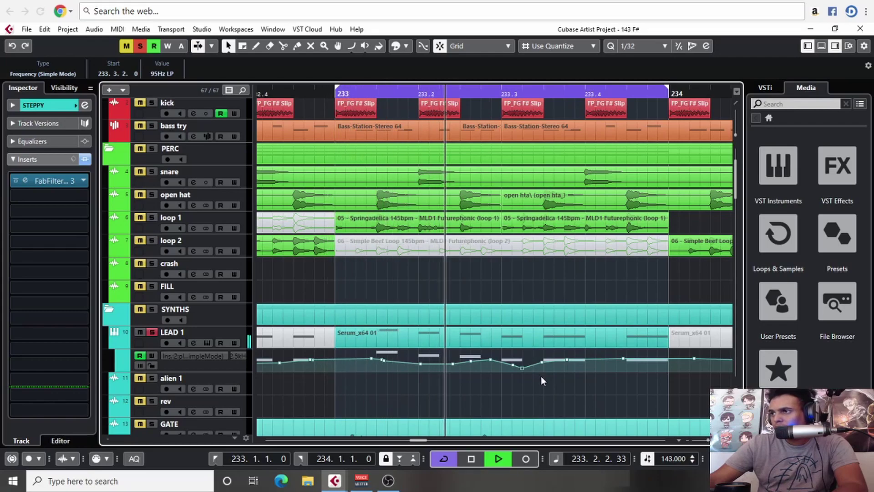
key(space)
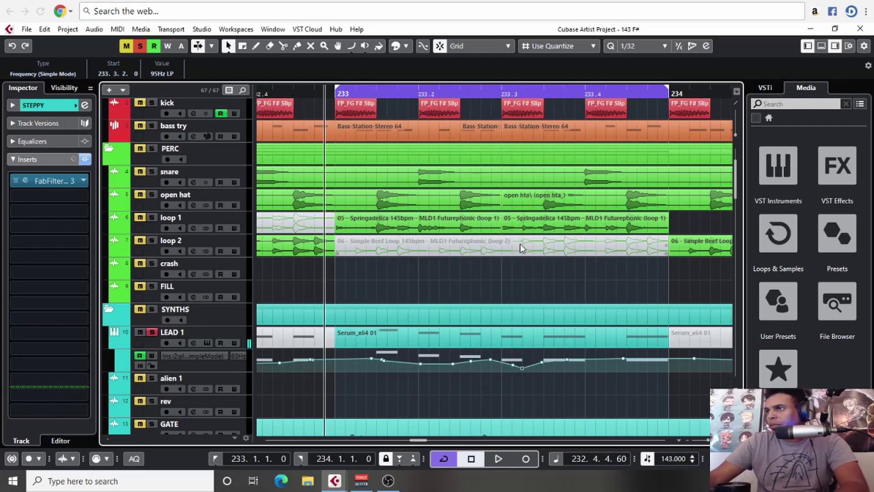
Step: Split the open hat and loop 1 clips at 233.2.3 and the LEAD 1 clip at 233.2.3 and 233.3.1
scroll(515, 293, up, 3)
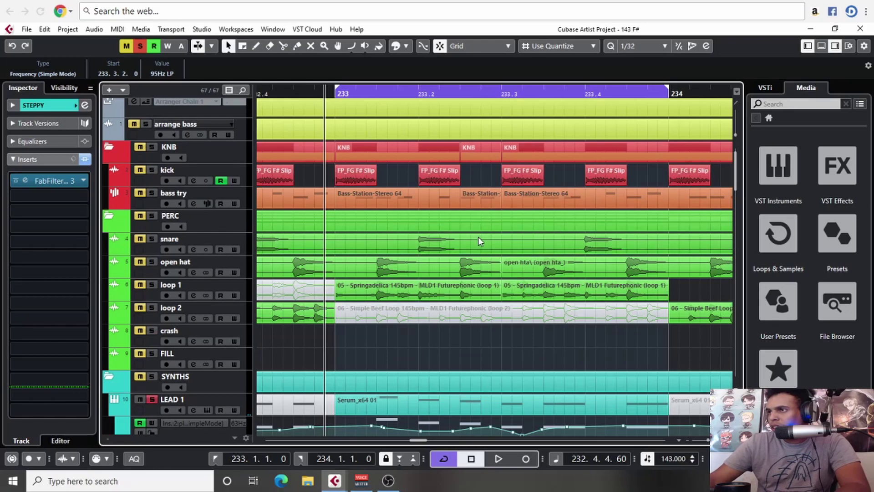
click(464, 272)
alt+click(459, 268)
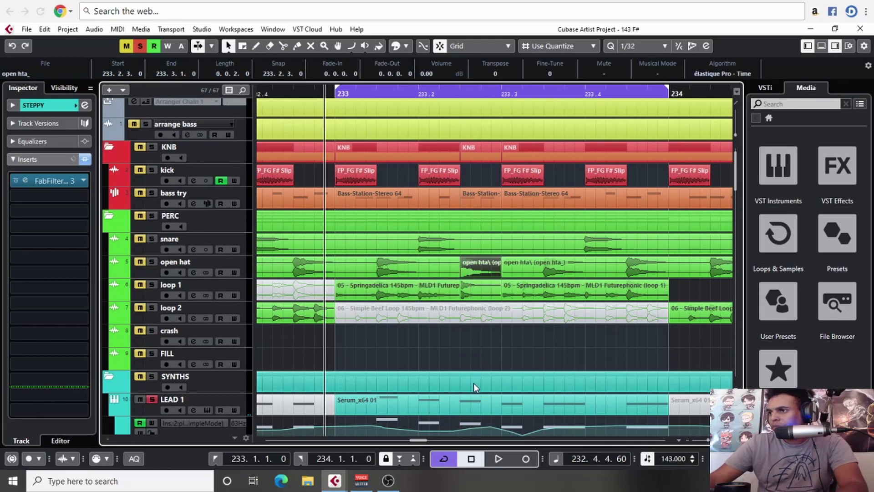
alt+click(459, 404)
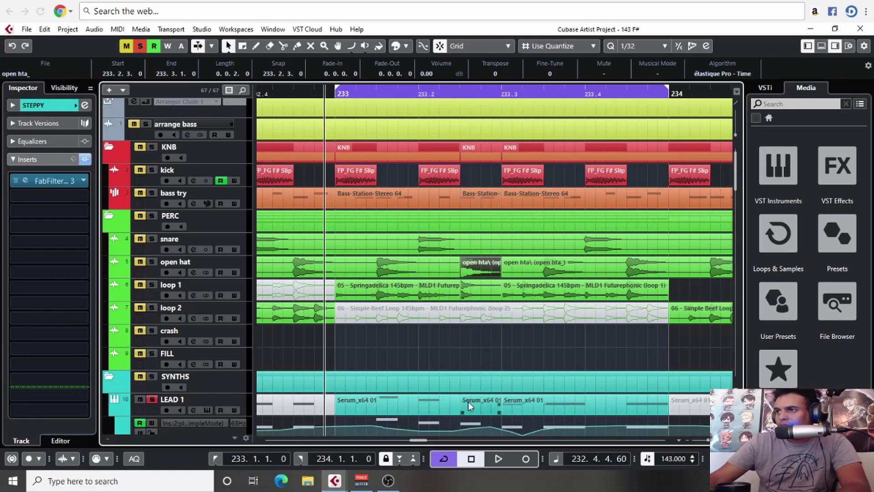
Step: Check the notes of the short LEAD 1 clip at 233.2.3 in the key editor and replay the track
scroll(462, 329, down, 3)
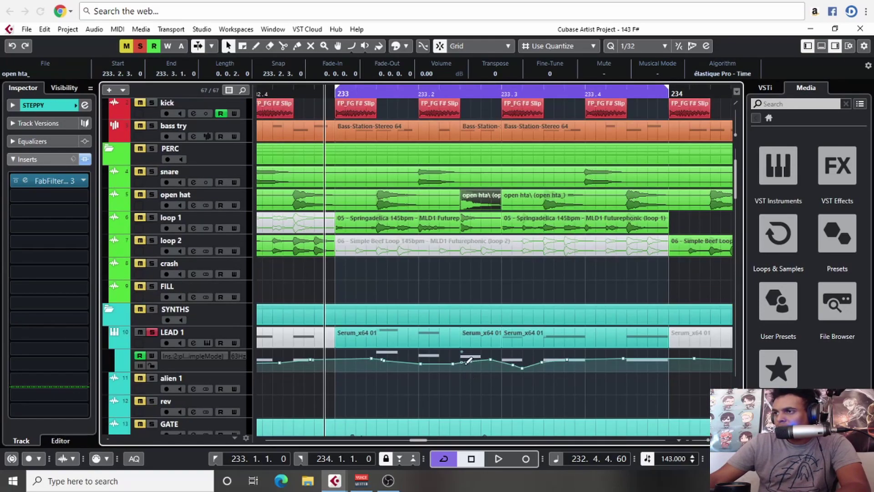
click(53, 211)
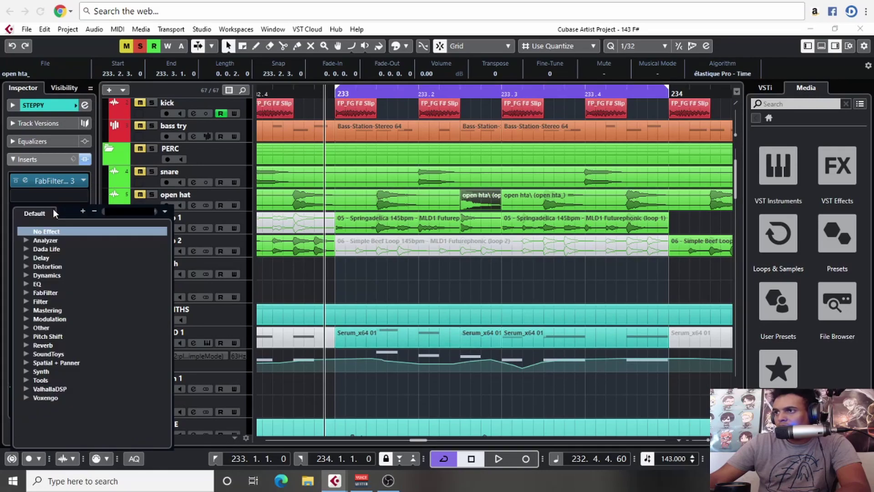
click(505, 402)
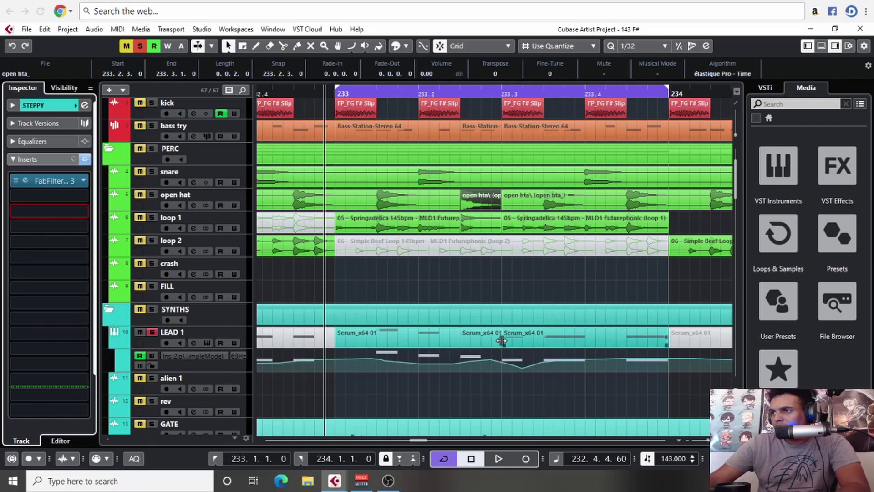
double_click(487, 337)
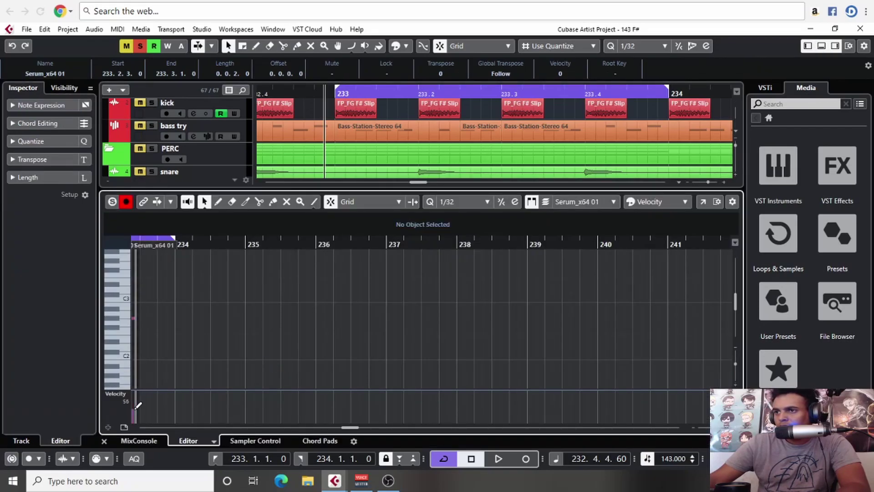
click(105, 441)
key(space)
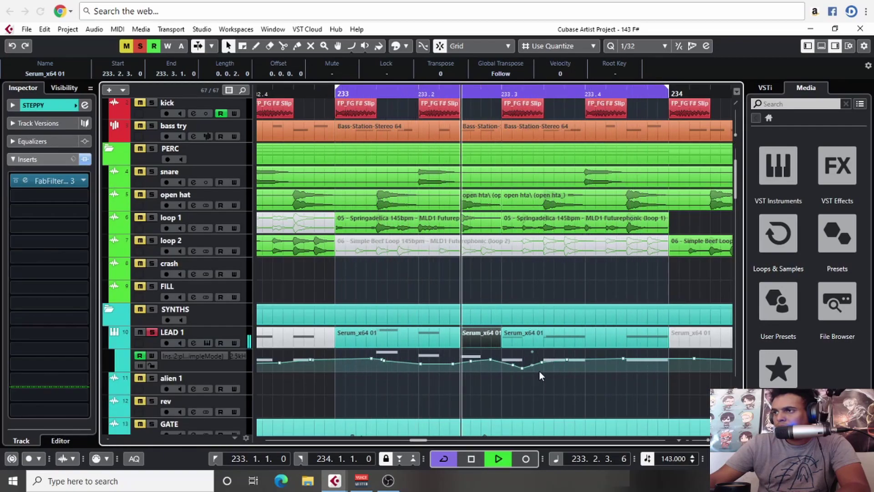
key(space)
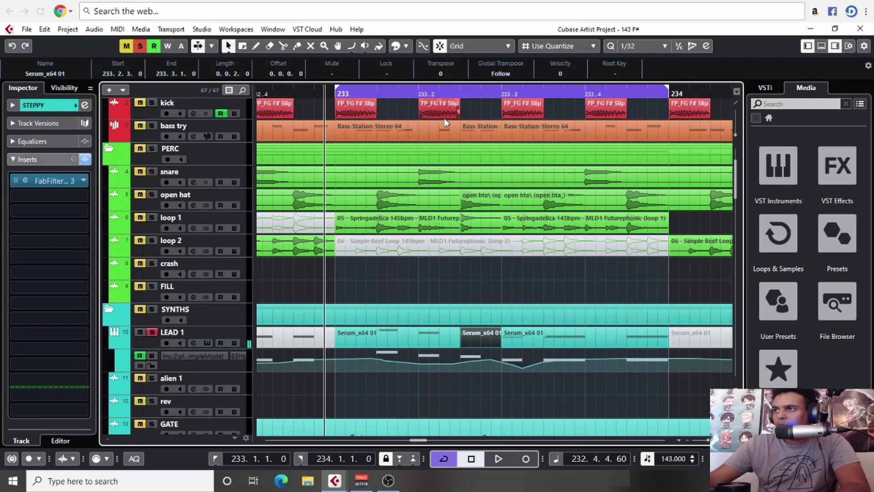
Step: Examine the notes and velocities of the short bass try clip at 233.2.3 in the key editor
scroll(482, 210, up, 3)
double_click(479, 201)
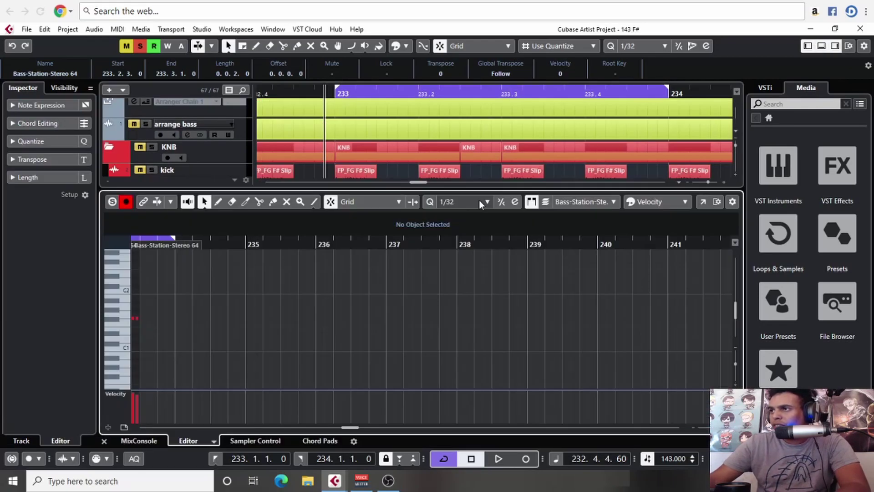
drag(158, 389, 192, 348)
scroll(293, 371, up, 6)
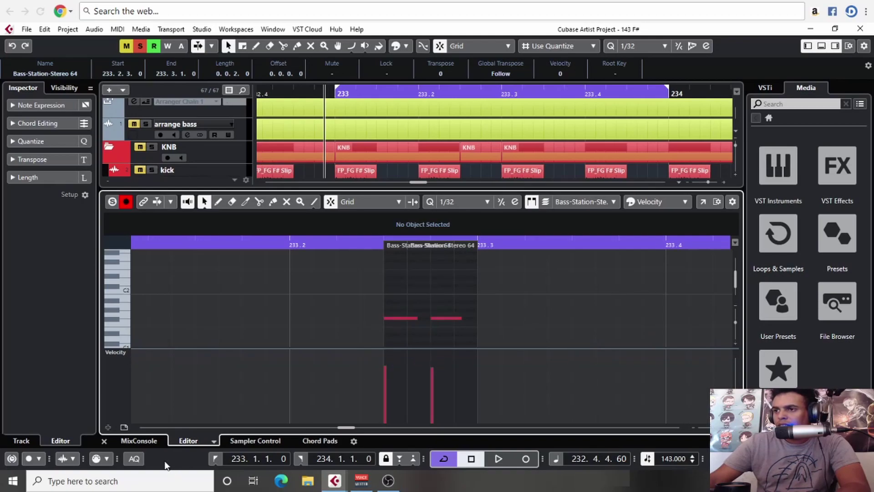
click(105, 441)
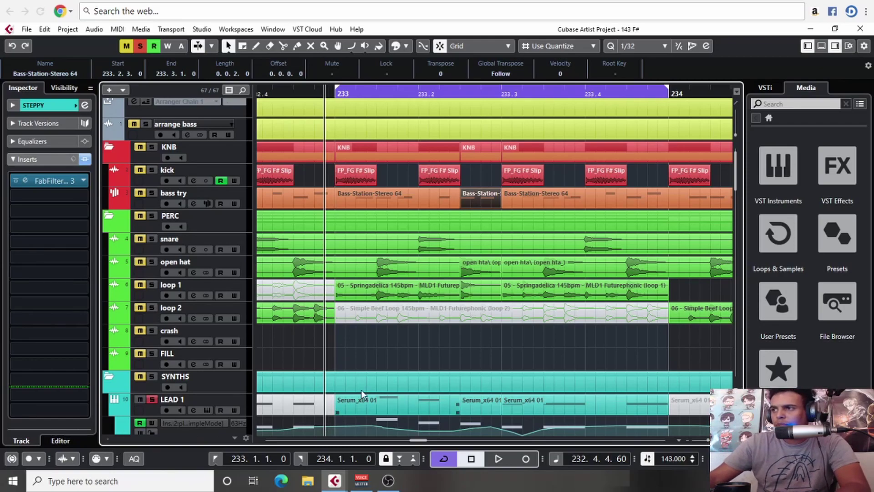
Step: Play bar 233 while adding kick, bass try, open hat and loop 1 to the soloed LEAD 1
drag(431, 370, 414, 359)
key(space)
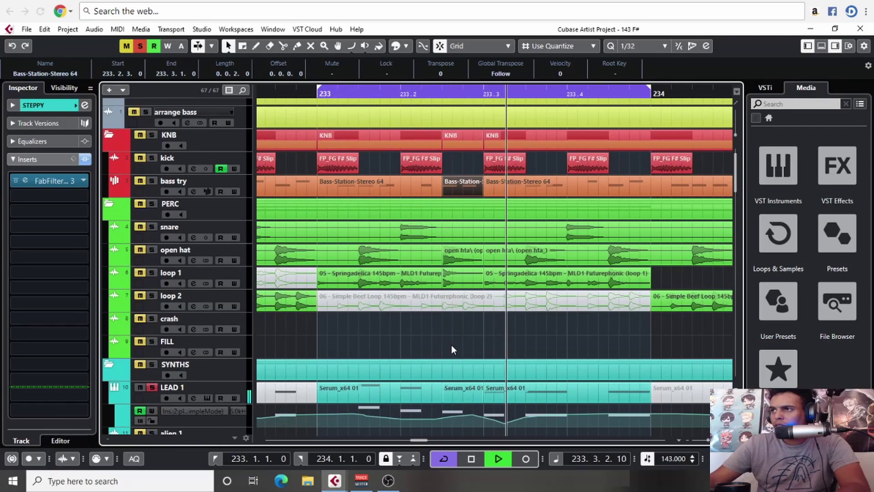
click(141, 159)
click(142, 180)
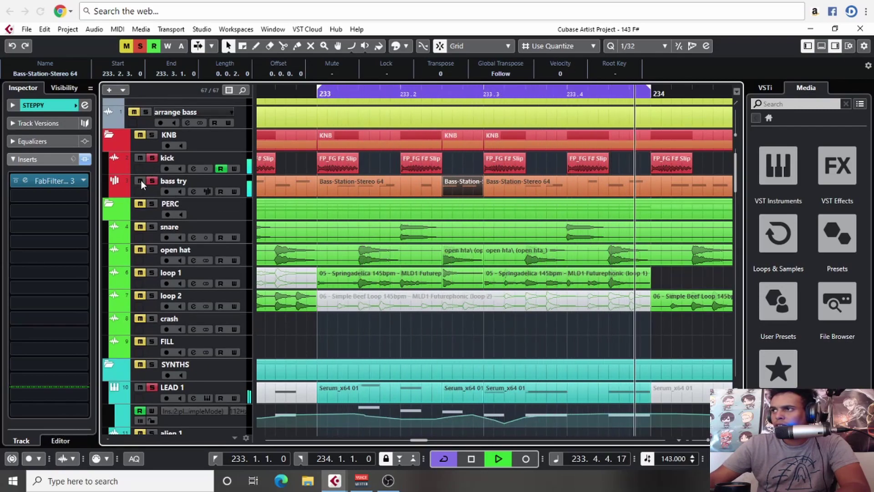
click(151, 249)
click(139, 273)
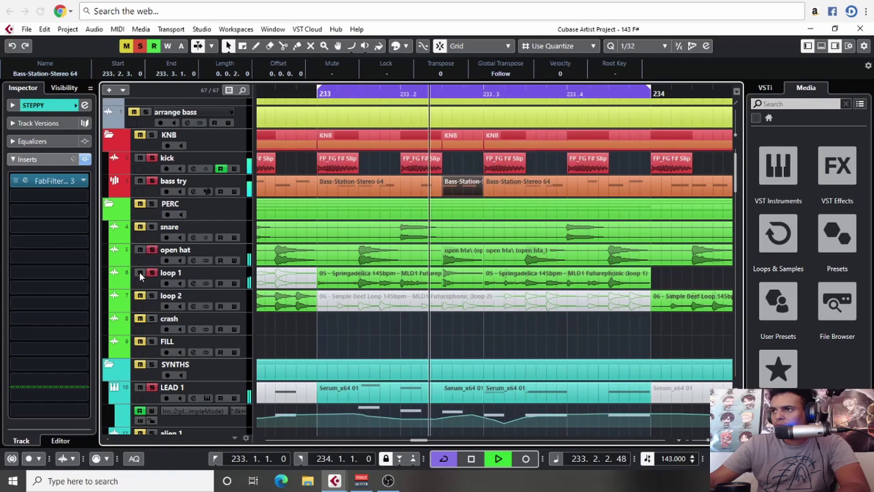
scroll(470, 334, down, 3)
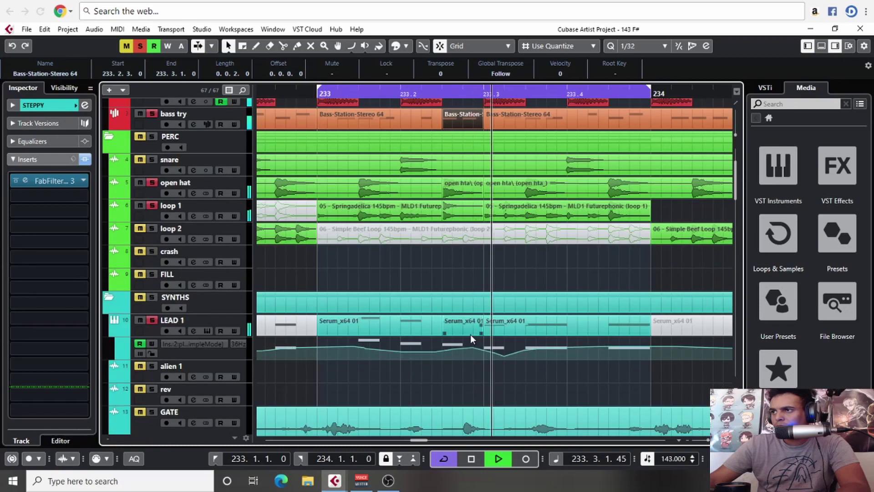
mouse_move(470, 209)
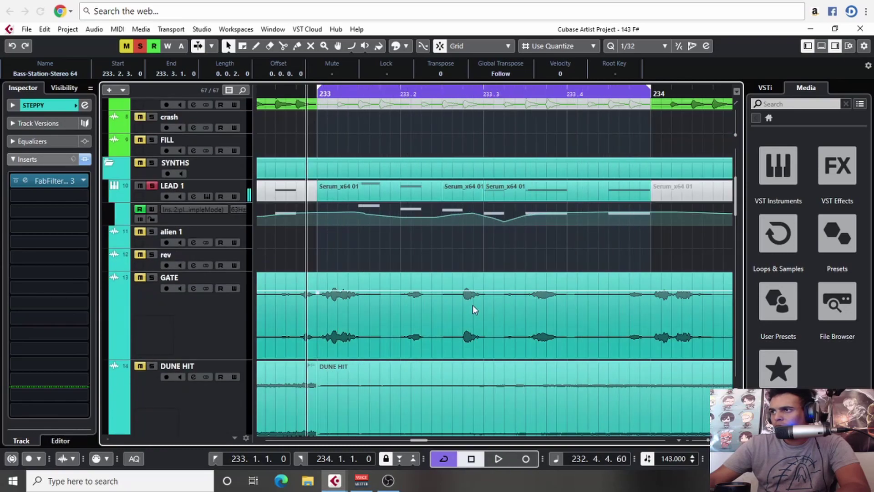
Step: Clear the other solos, solo the GATE track and play it through bar 233
scroll(153, 189, up, 5)
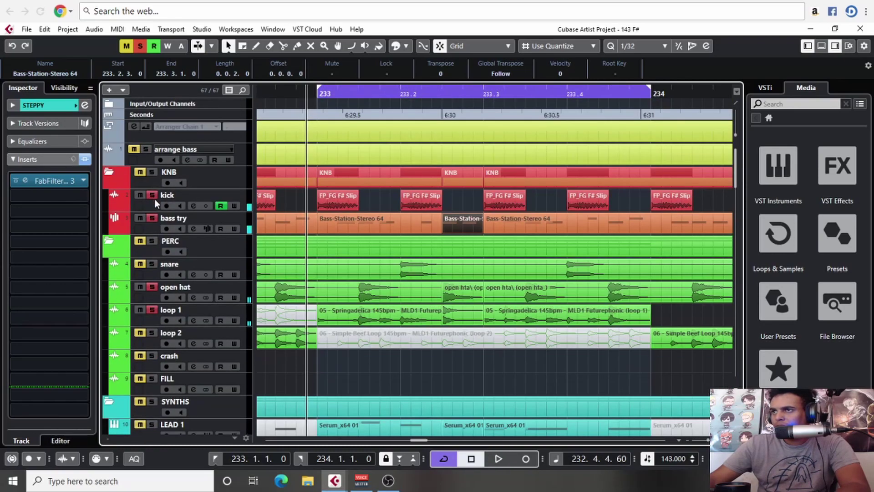
click(152, 310)
scroll(157, 309, down, 4)
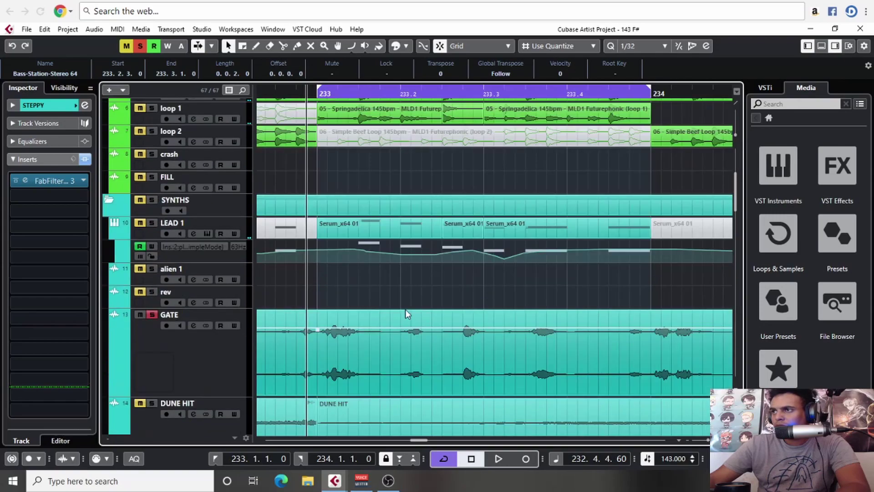
key(space)
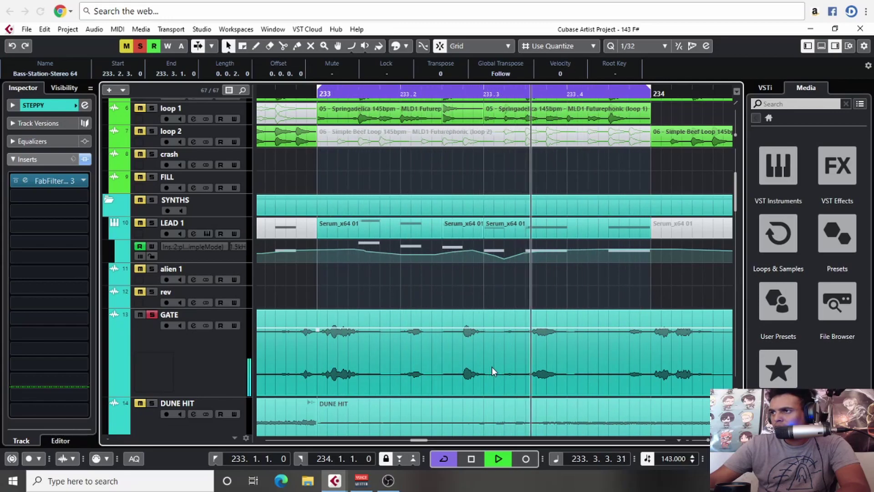
key(space)
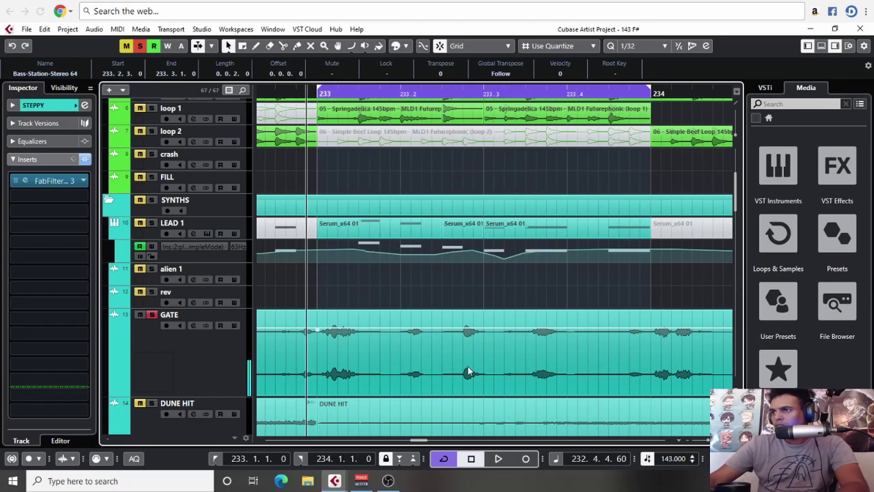
Step: Split the GATE clip at 233.2.2, 233.2.4 and 233.3.1 to isolate the hit near the mixdown peak
alt+click(463, 367)
alt+click(484, 369)
alt+click(423, 367)
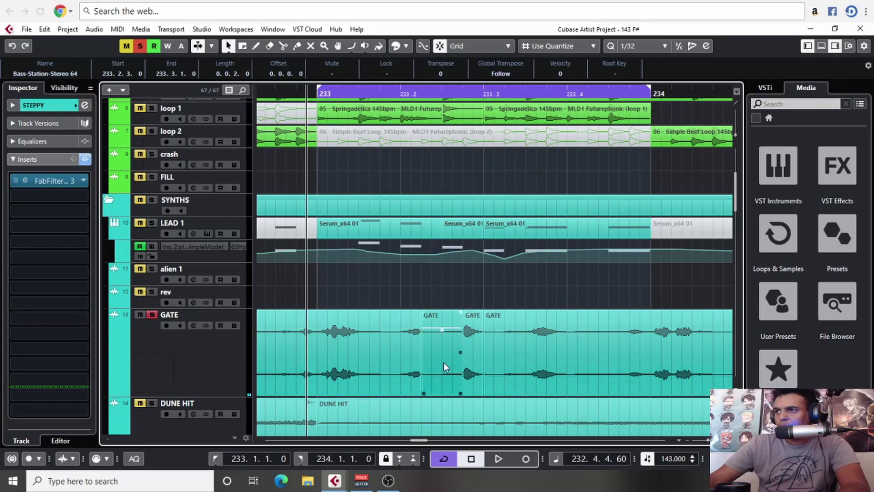
Step: Delete the GATE segment from 233.2.2 to 233.2.4 and play bar 233 with the track soloed
click(443, 361)
key(Delete)
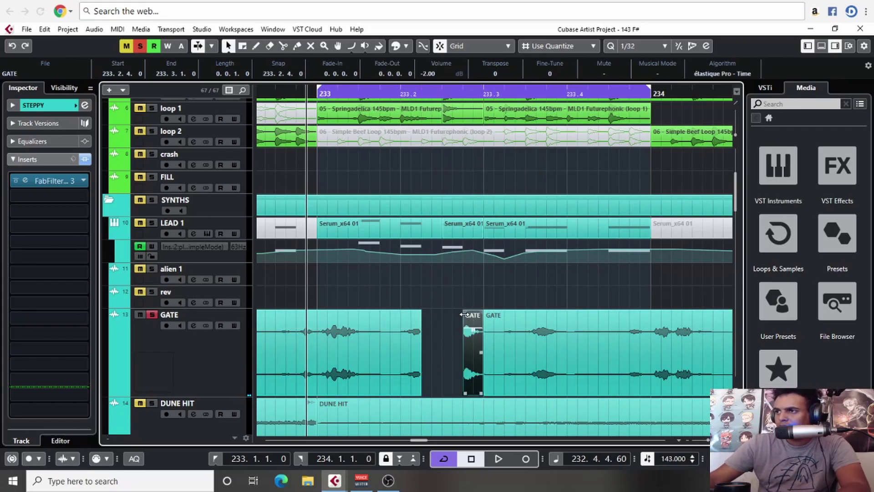
click(418, 316)
key(space)
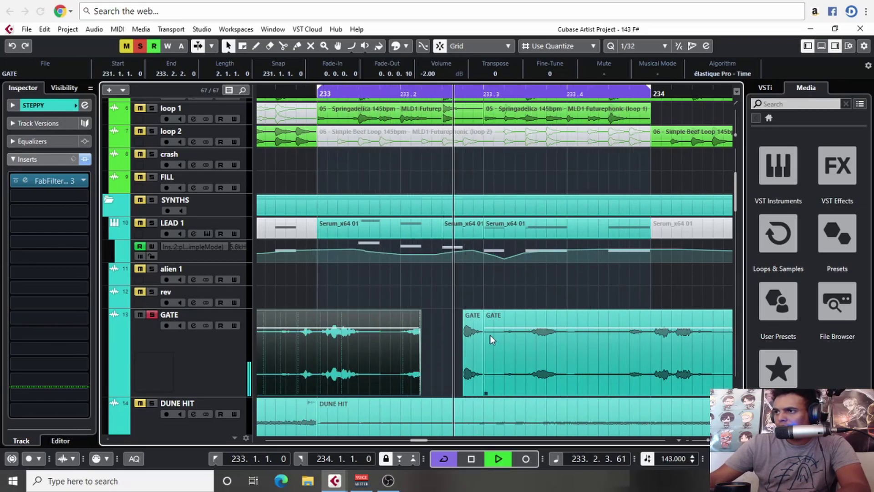
key(space)
Step: Solo the STEPPY track, play it through bar 233 and inspect its clip around 233.3
scroll(476, 349, down, 10)
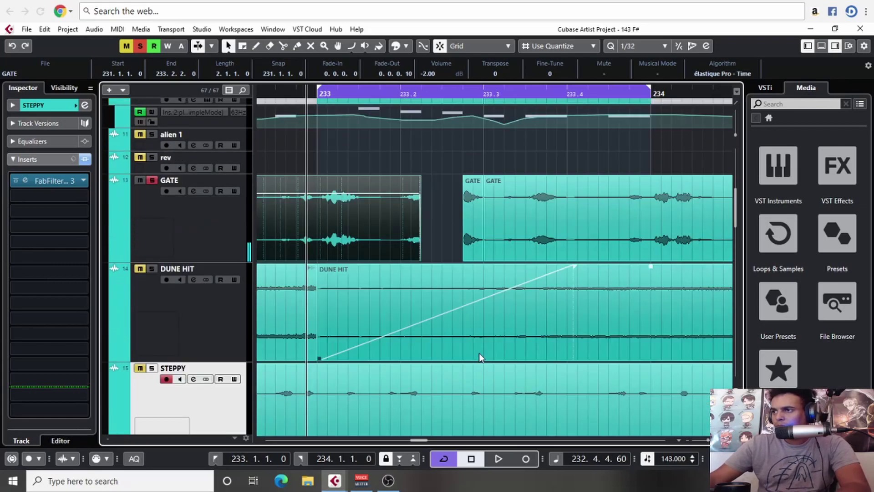
scroll(454, 296, up, 3)
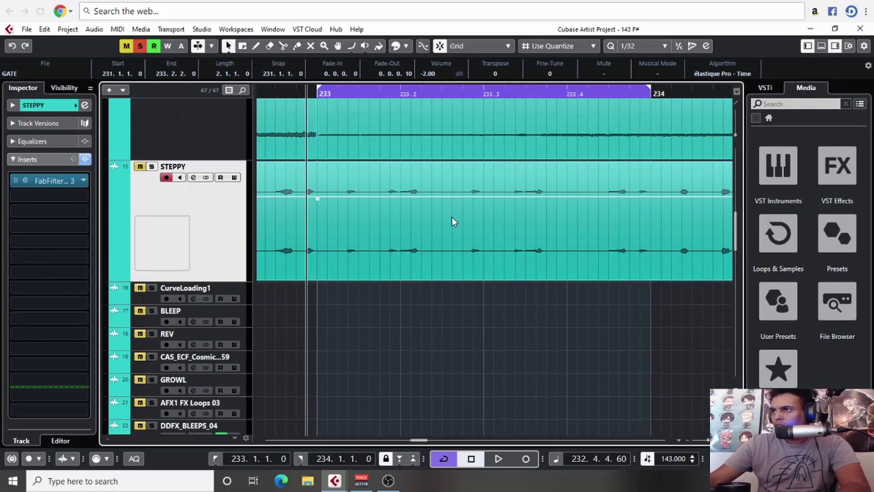
click(152, 167)
scroll(158, 180, up, 5)
scroll(509, 234, down, 6)
key(space)
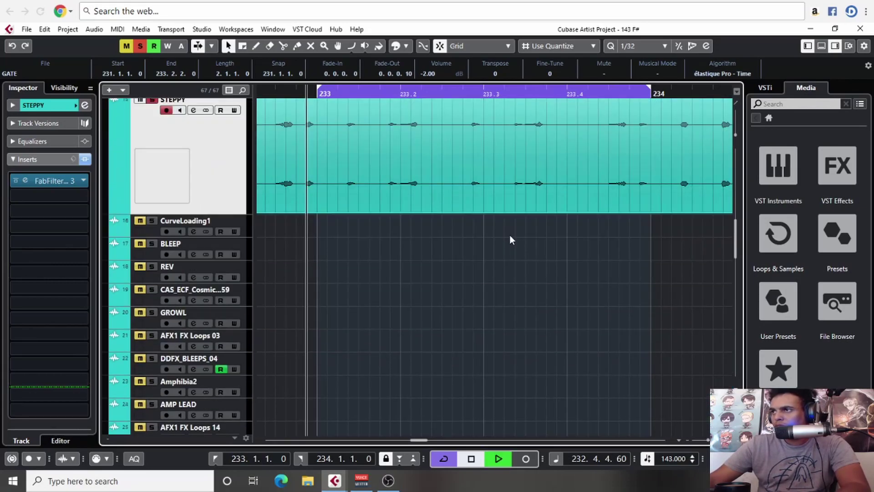
scroll(507, 195, up, 3)
scroll(508, 286, up, 3)
scroll(505, 296, down, 3)
scroll(484, 299, up, 2)
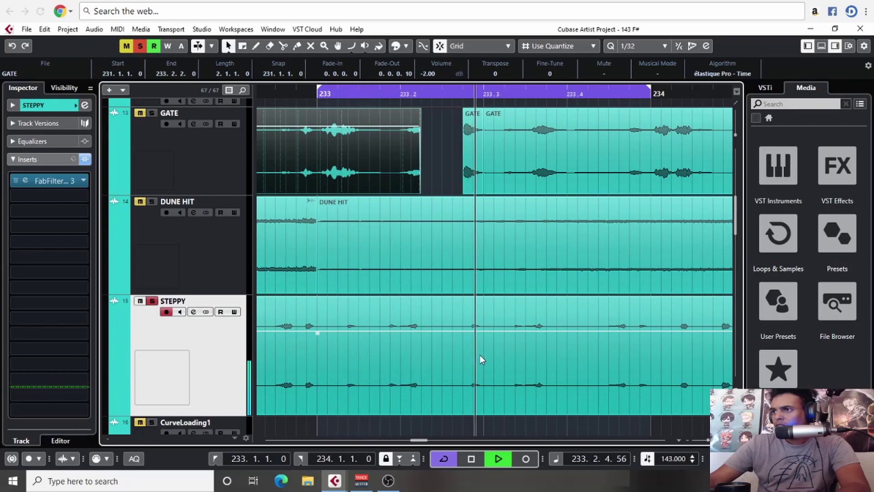
key(space)
click(476, 331)
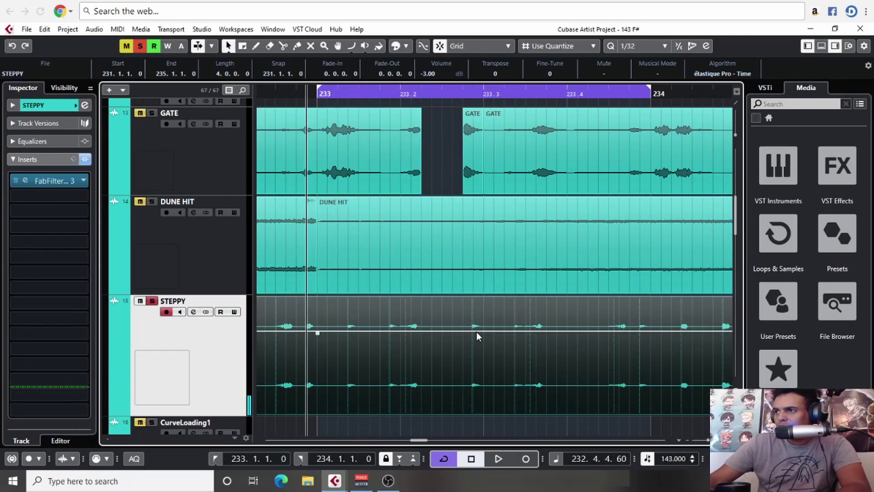
scroll(477, 338, down, 20)
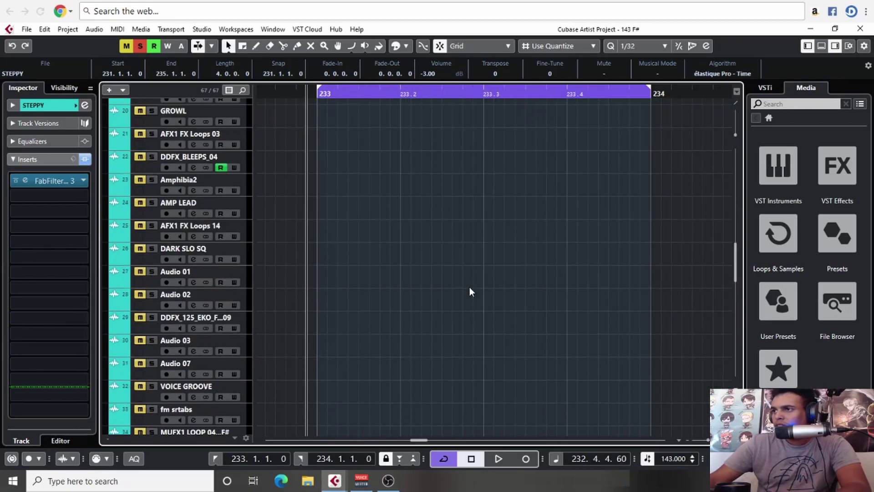
Step: Solo LEAD 1 alongside STEPPY, play bar 233 and set LEAD 1's audio fader to -7.00
scroll(477, 264, up, 20)
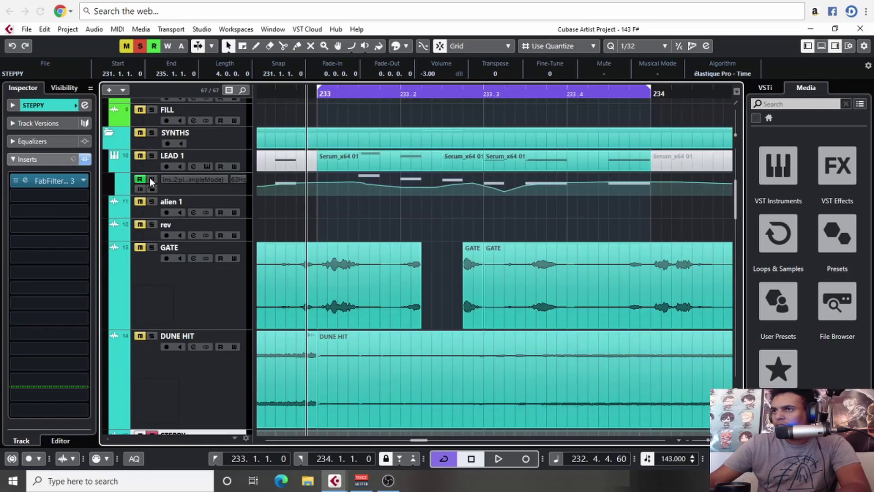
click(151, 166)
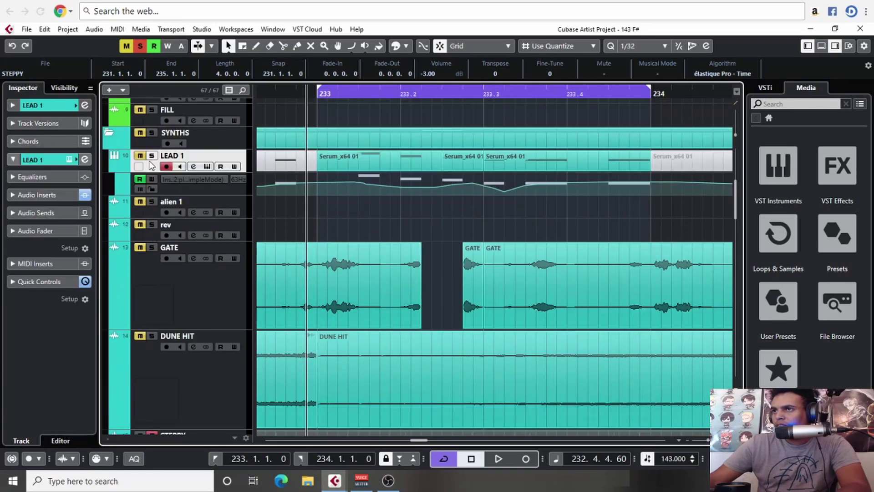
click(54, 190)
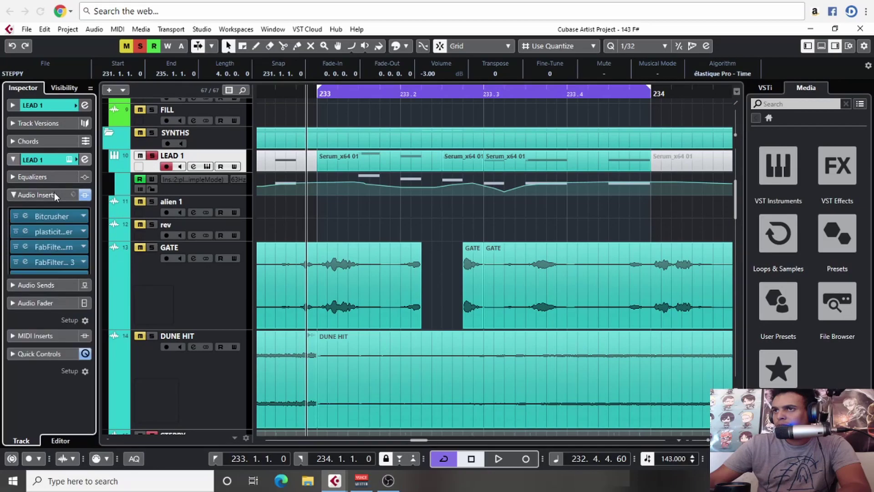
key(space)
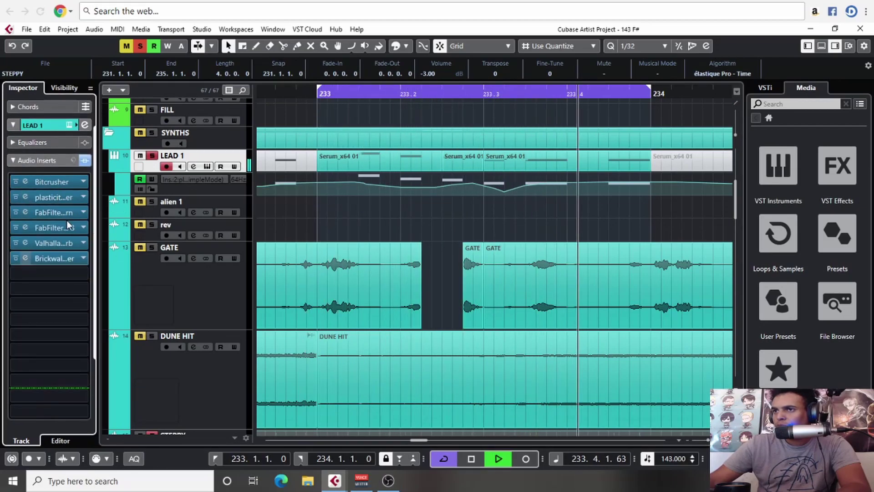
click(47, 160)
click(41, 215)
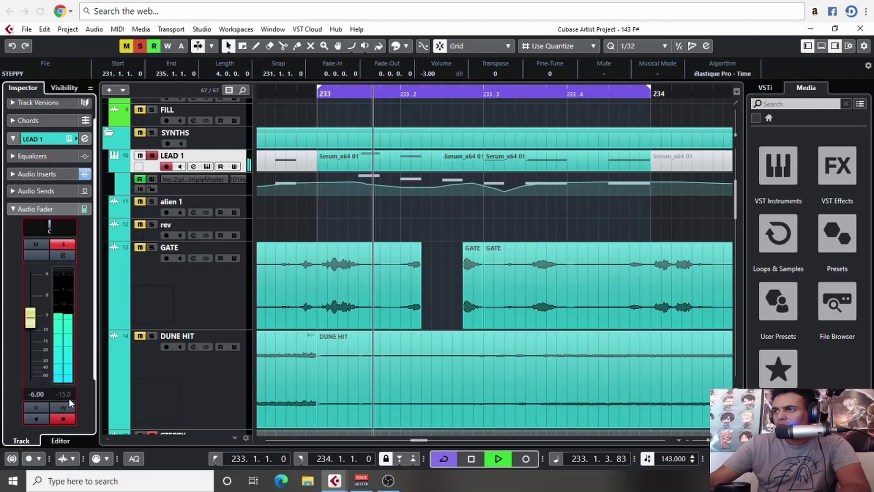
key(space)
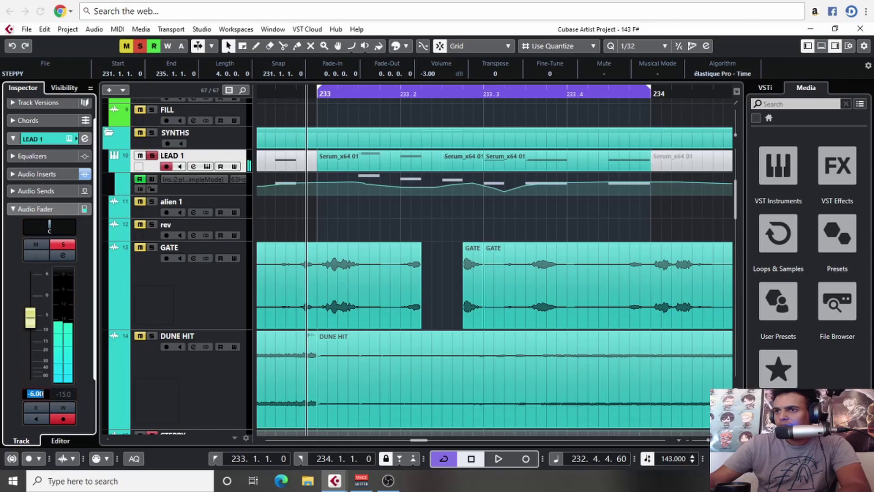
text(-7)
key(Return)
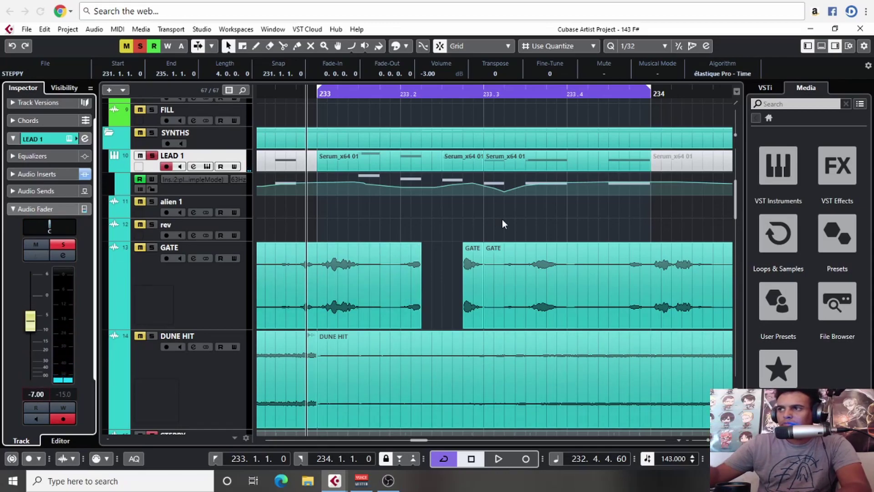
Step: Mark the mixdown peak at 233.2.3 with a short part on the peaks track, length 0.0.0.60
scroll(502, 220, down, 12)
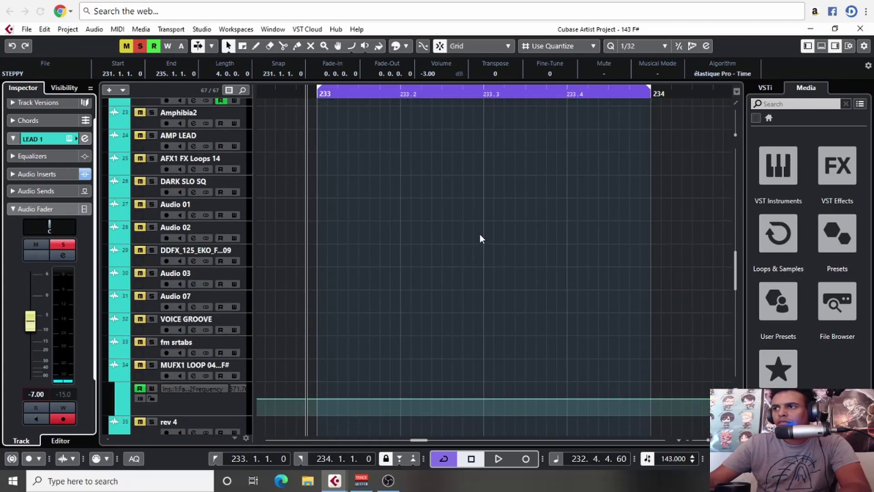
scroll(476, 234, down, 12)
key(g)
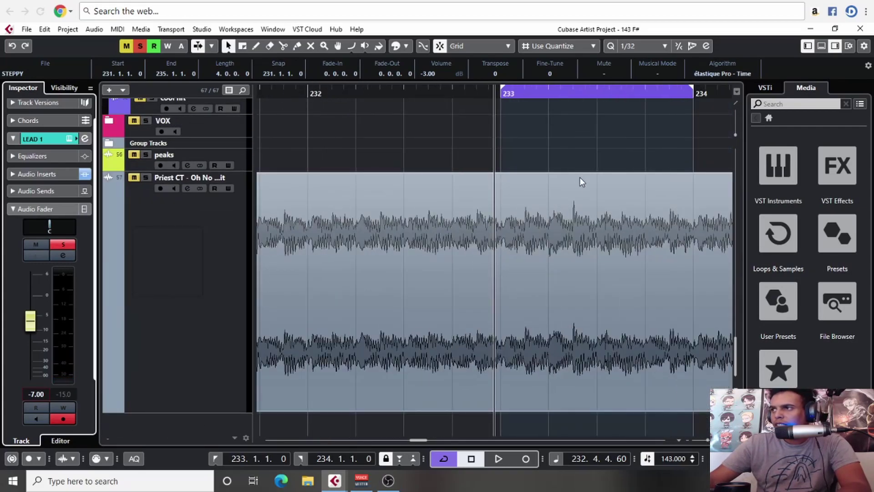
alt+click(575, 169)
key(h)
key(h)
key(h)
key(h)
key(h)
key(h)
key(h)
key(h)
key(h)
key(h)
scroll(319, 185, right, 3)
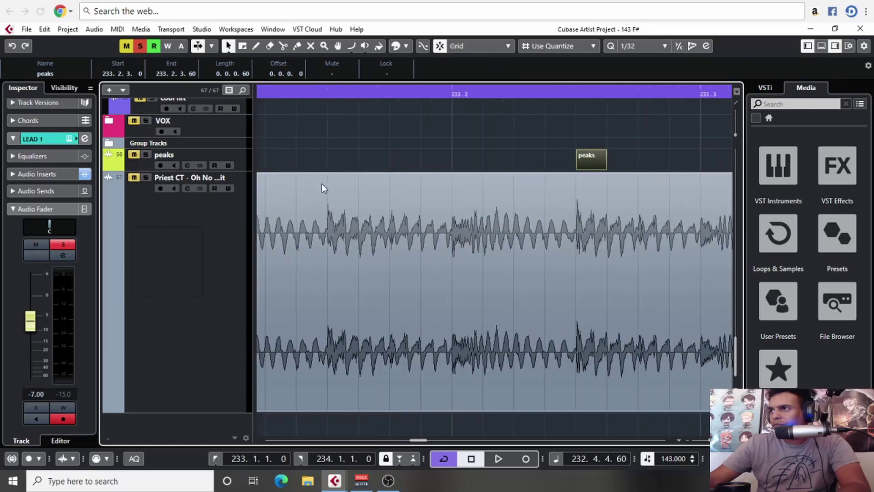
scroll(319, 185, right, 2)
Step: Place the playhead at 237.2.3 and examine which clips on the GATE, DUNE HIT and STEPPY tracks fall there
scroll(319, 184, up, 1)
key(g)
key(g)
key(g)
key(g)
key(g)
key(g)
key(g)
key(g)
key(g)
key(g)
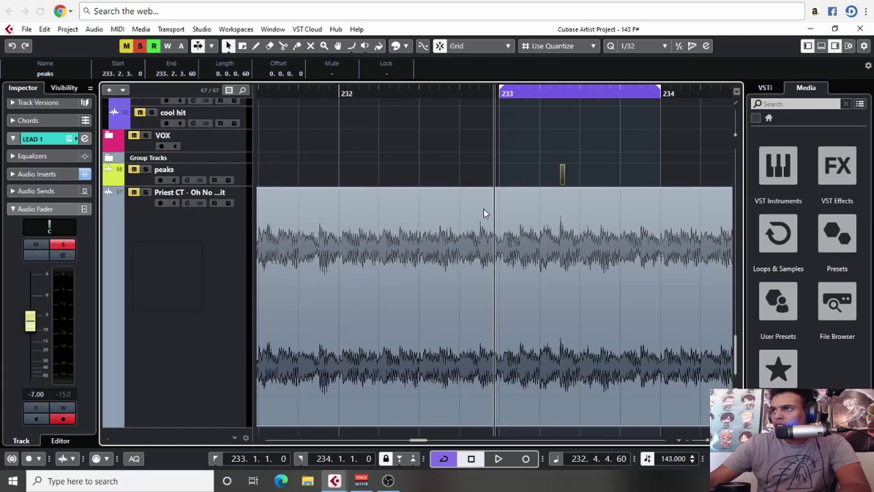
key(g)
key(g)
key(g)
key(g)
key(g)
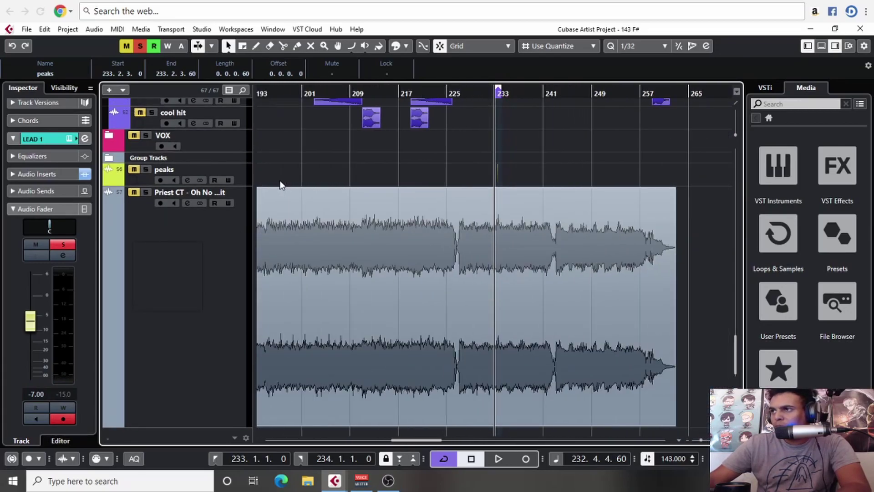
key(g)
drag(513, 96, 517, 209)
scroll(533, 215, up, 10)
scroll(548, 231, up, 8)
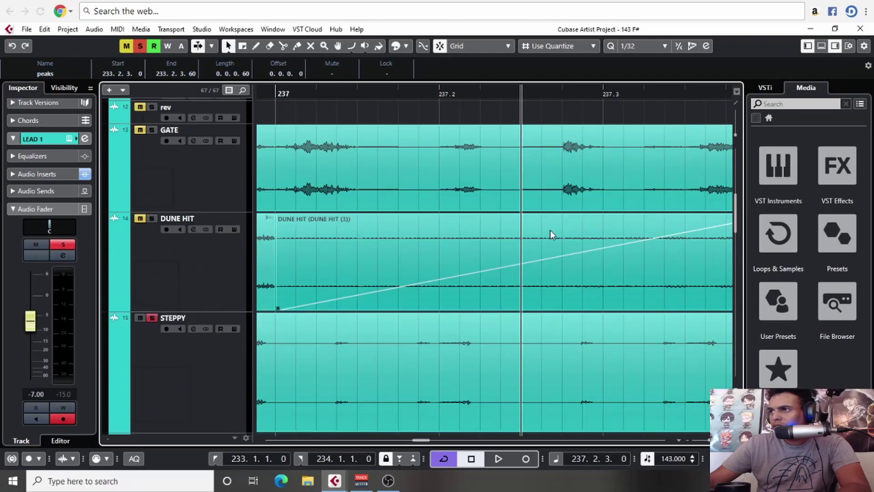
scroll(540, 295, down, 10)
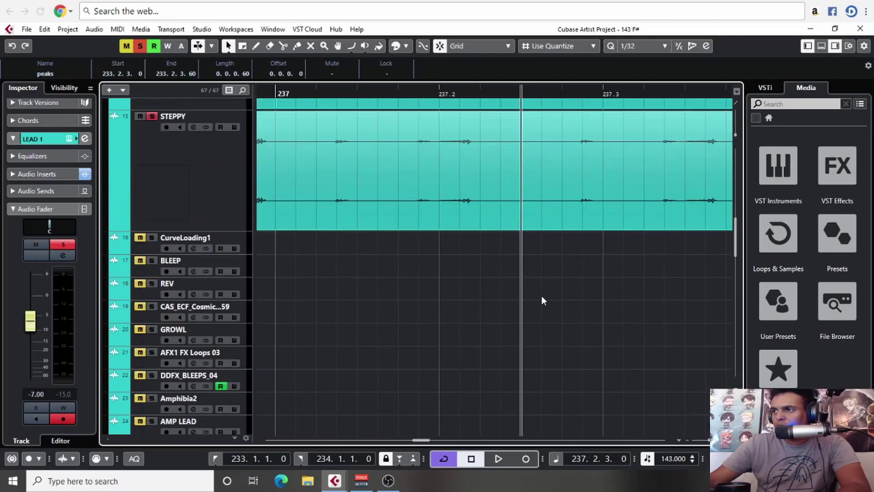
Step: Examine the mixdown waveform from bar 233 to its end for further transient peaks
key(g)
key(g)
key(g)
key(g)
key(g)
key(g)
key(g)
key(g)
key(g)
key(g)
scroll(485, 252, down, 5)
scroll(486, 259, down, 6)
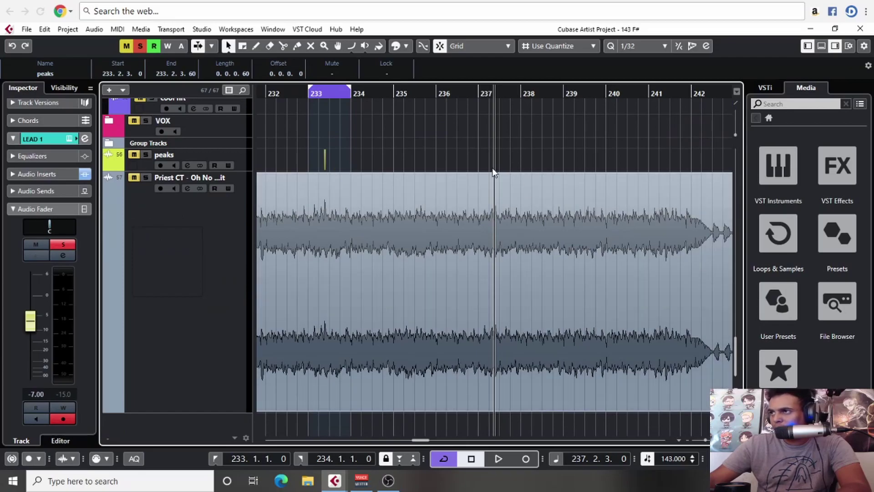
key(g)
key(g)
key(g)
key(g)
key(g)
key(g)
key(g)
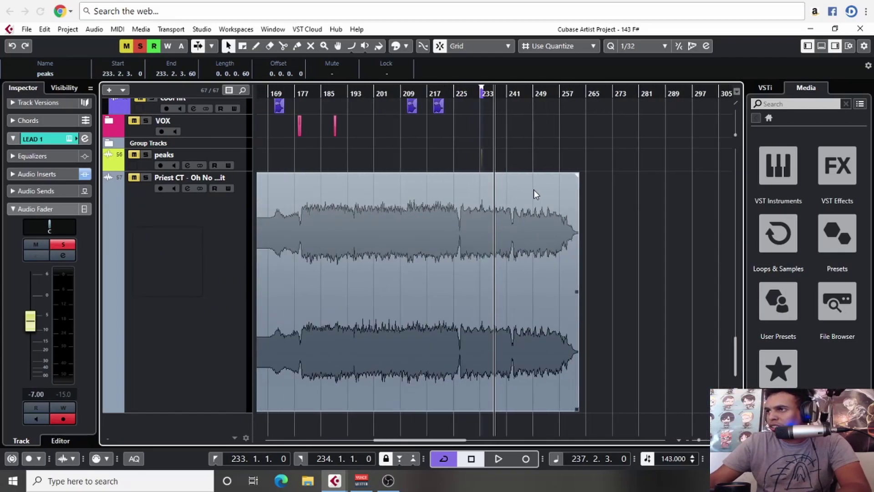
key(g)
key(g)
key(g)
key(g)
key(g)
key(h)
key(h)
key(h)
key(h)
key(h)
key(h)
key(h)
key(h)
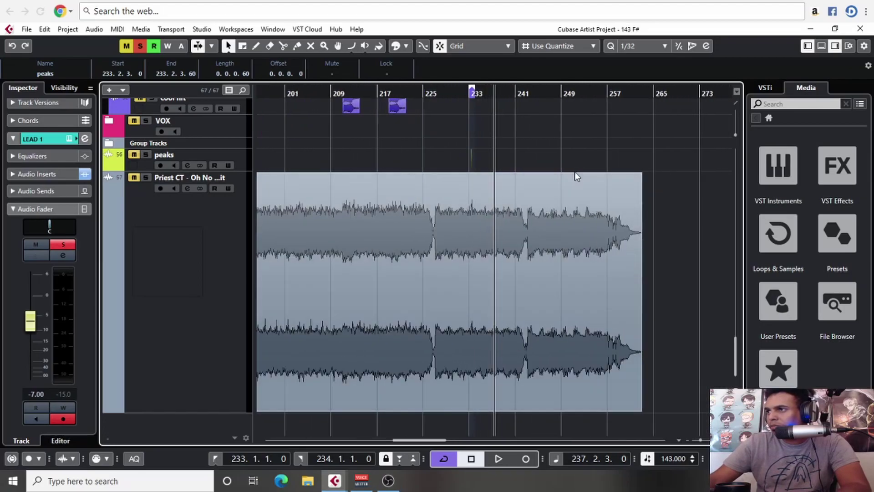
Step: Move the playhead to 247.3.1.55 and examine the drum, bass and synth tracks around that position
drag(629, 200, 517, 198)
drag(503, 94, 616, 199)
scroll(618, 203, up, 10)
scroll(614, 212, up, 10)
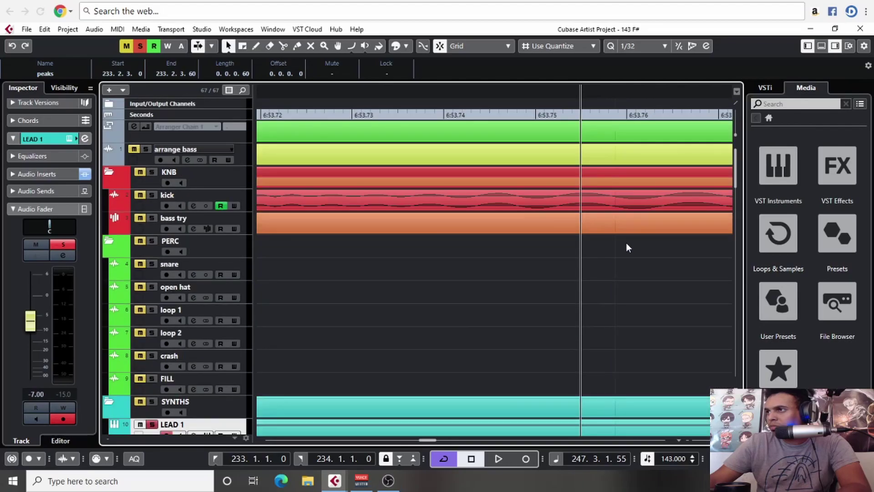
drag(627, 244, 422, 257)
scroll(399, 251, down, 6)
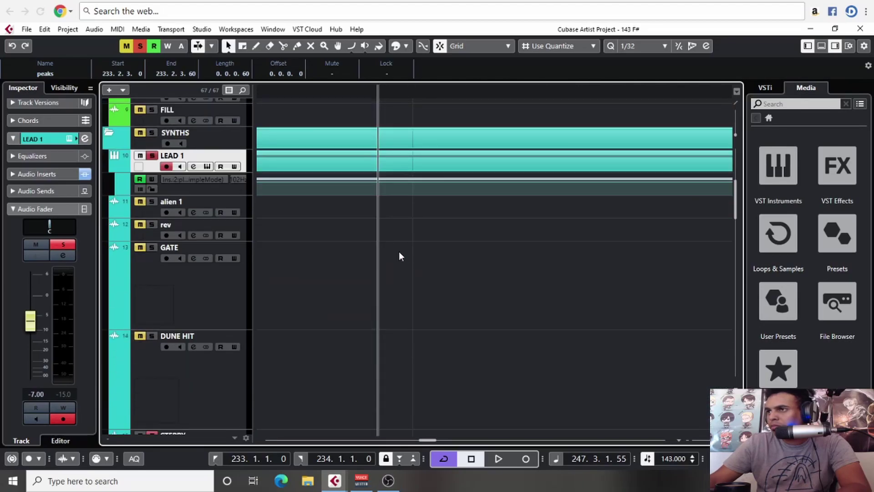
key(g)
key(g)
key(g)
key(g)
key(g)
key(g)
ctrl+scroll(474, 167, down, 4)
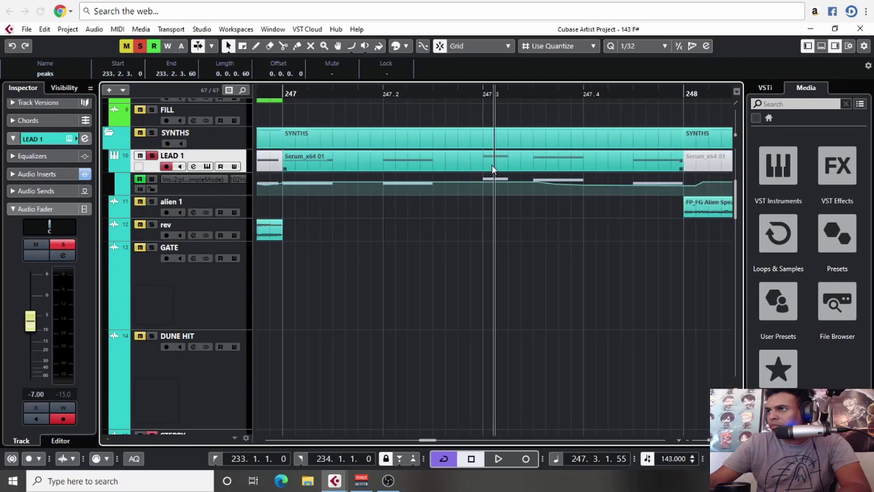
ctrl+scroll(504, 166, down, 1)
Step: Return to the mixdown track and inspect its waveform closely around 247.3
scroll(504, 167, down, 20)
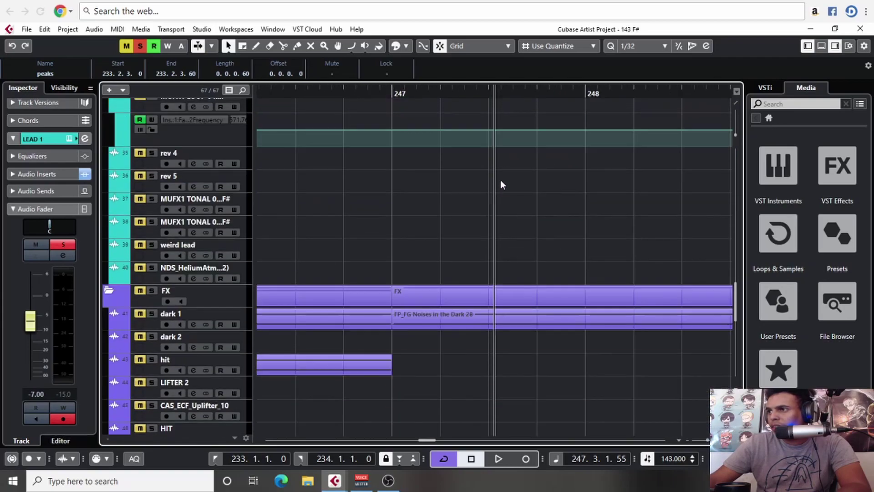
scroll(500, 183, down, 8)
key(g)
key(h)
key(h)
key(h)
key(h)
key(h)
key(h)
key(h)
key(h)
key(h)
key(h)
key(h)
key(h)
key(h)
key(h)
key(h)
key(h)
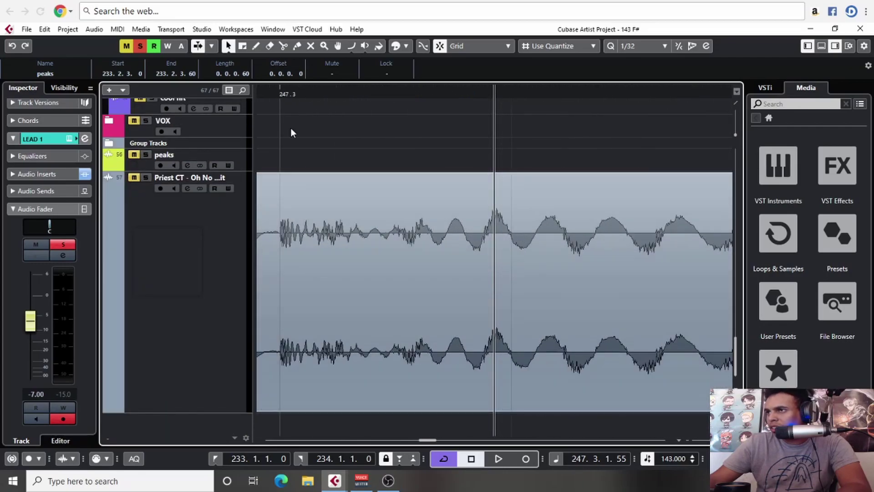
Step: Play from 247.2.4, clear all solos and move the playhead back to 247.2.1.60
key(g)
key(g)
key(g)
key(g)
drag(331, 97, 267, 97)
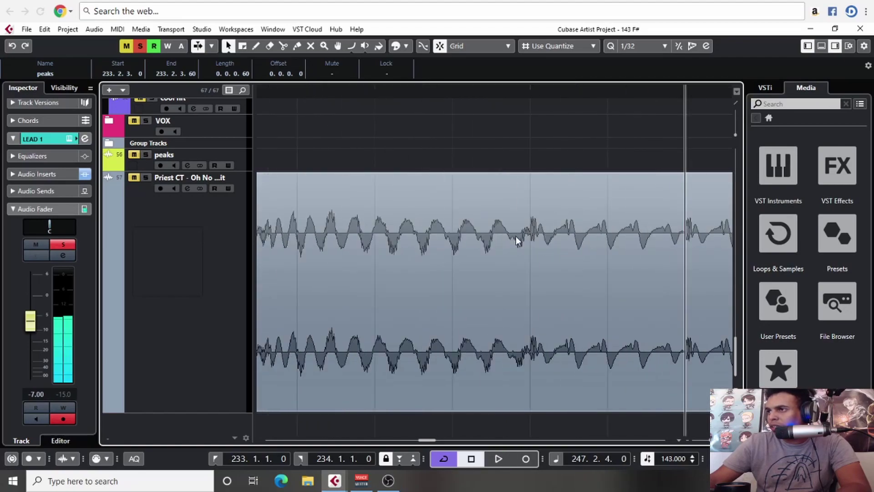
key(space)
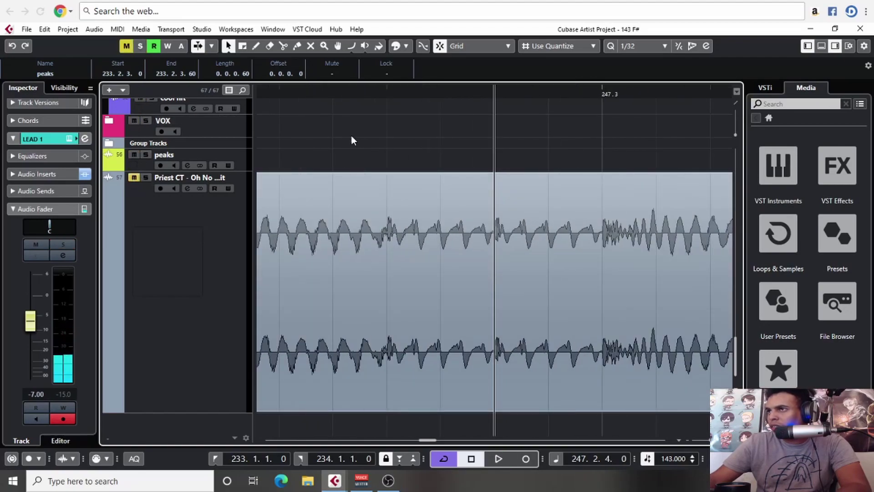
click(358, 94)
key(g)
key(g)
key(g)
key(g)
key(g)
key(g)
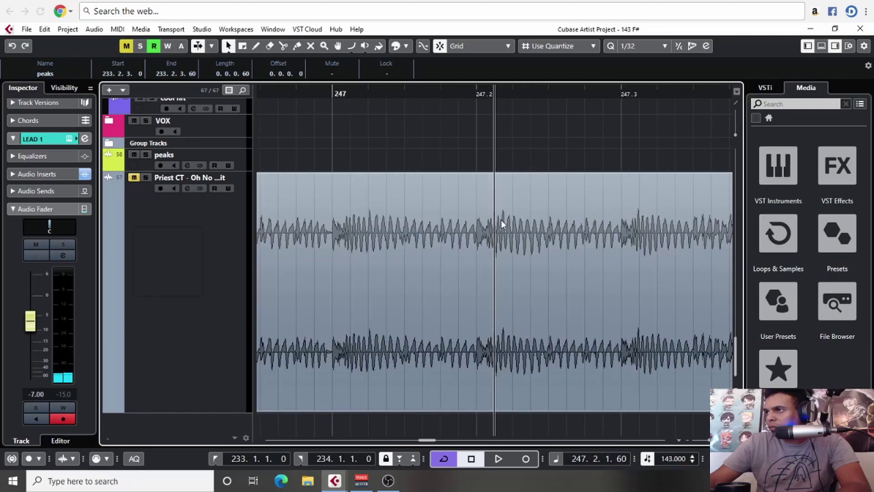
key(g)
Step: Play the full mix around 247.2 while comparing it with the mixdown waveform across the surrounding bars
key(space)
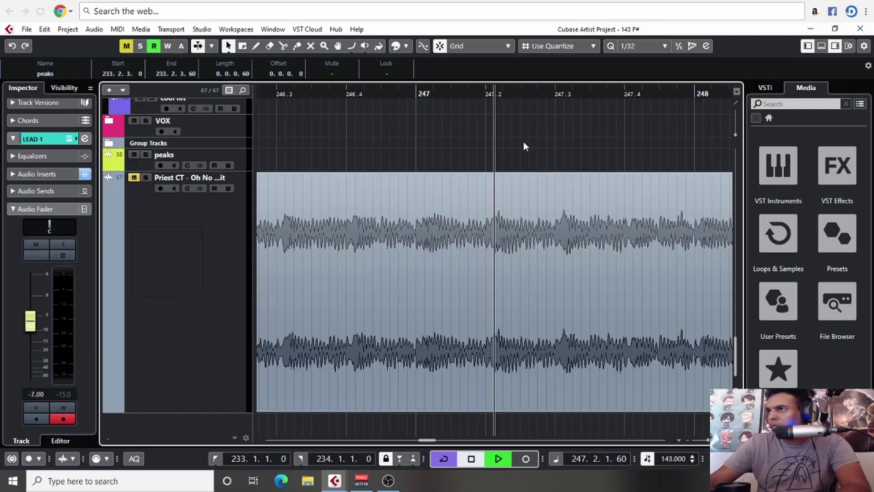
key(space)
key(g)
key(g)
key(g)
key(g)
key(g)
key(g)
key(g)
key(g)
key(g)
drag(463, 94, 446, 94)
key(space)
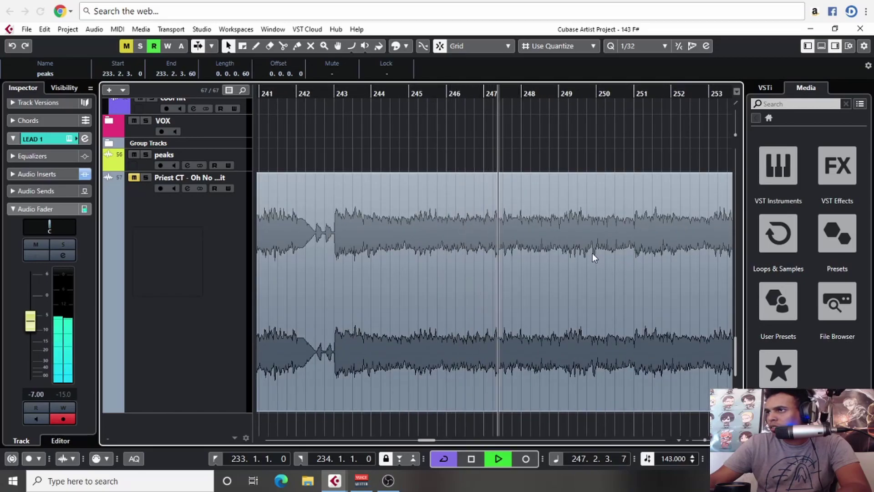
Step: Stop playback and examine the percussion, crash and synth clips around bars 246 to 247 against the mixdown waveform
key(space)
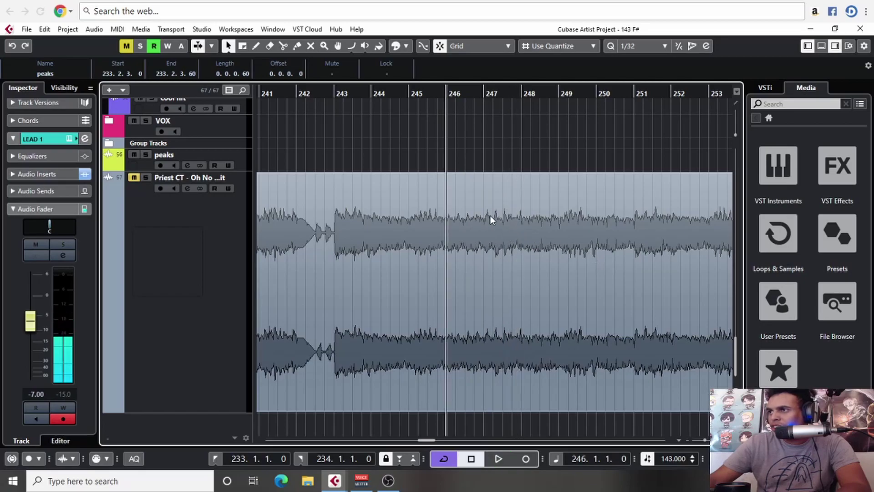
scroll(489, 218, up, 20)
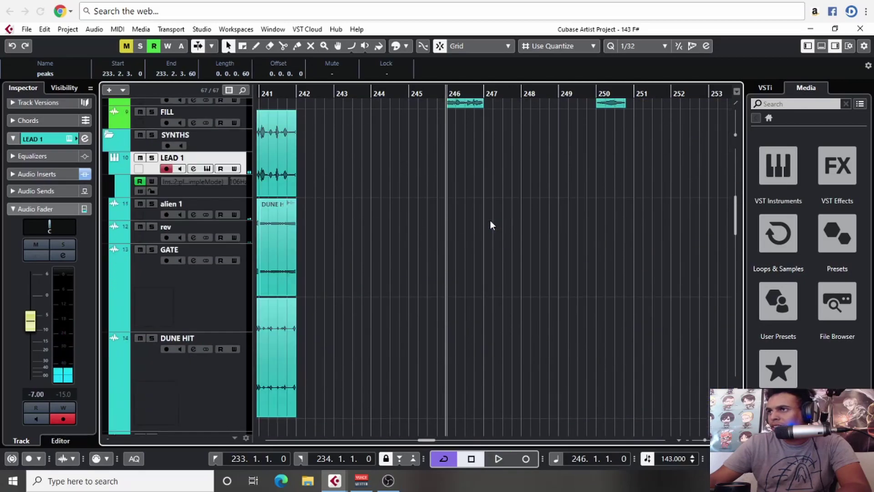
scroll(490, 219, up, 2)
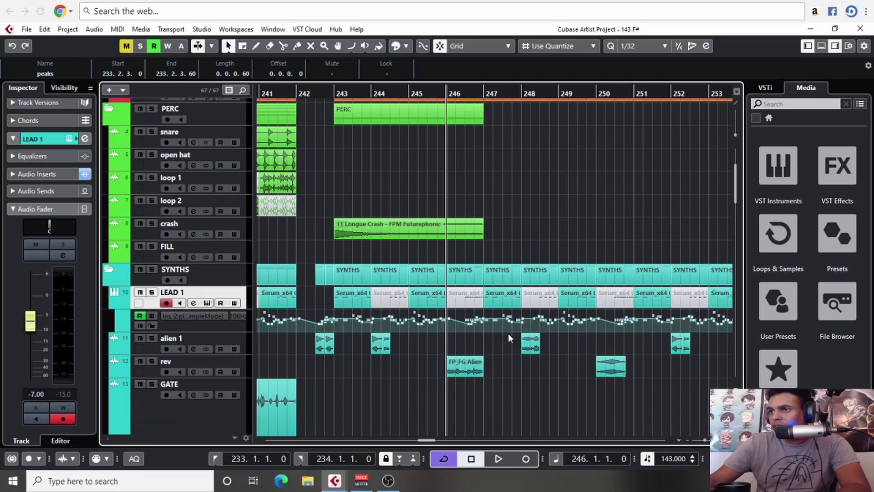
scroll(485, 325, down, 15)
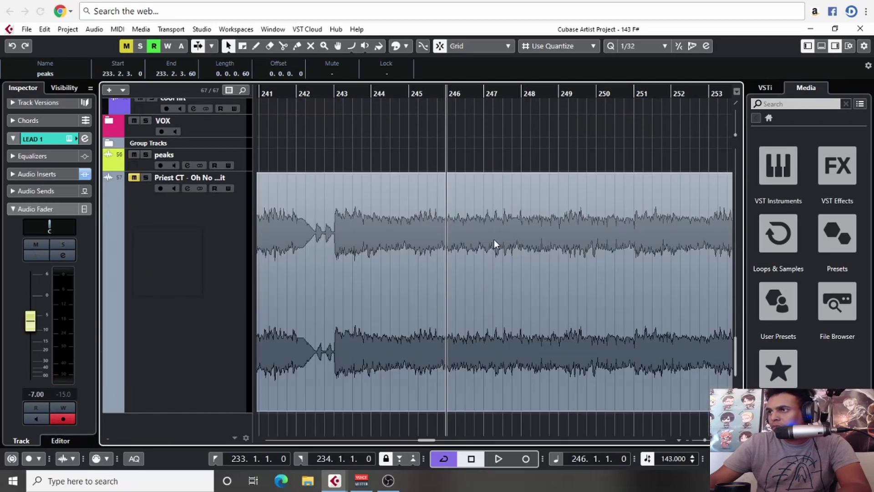
Step: Add a copy of the peak marker clip on the peaks track and position it at 247.1.2.0
alt+click(490, 161)
key(h)
key(h)
key(h)
key(h)
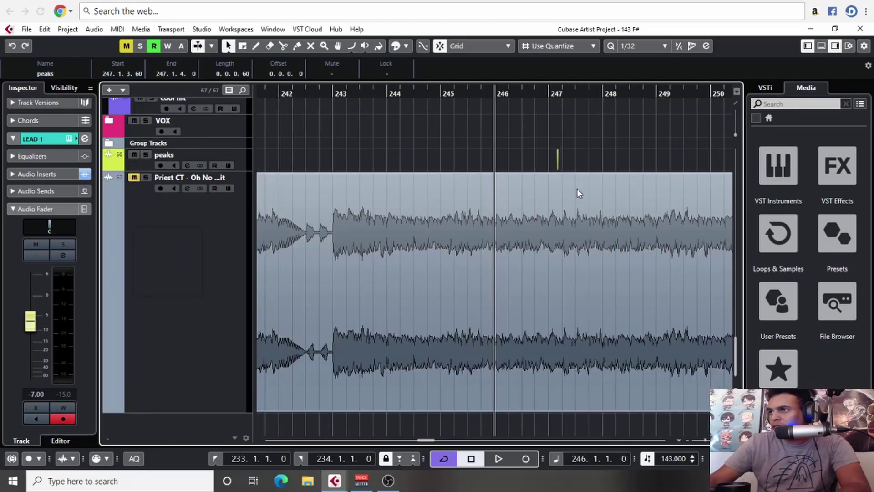
drag(619, 179, 337, 191)
drag(480, 173, 463, 177)
scroll(483, 219, down, 10)
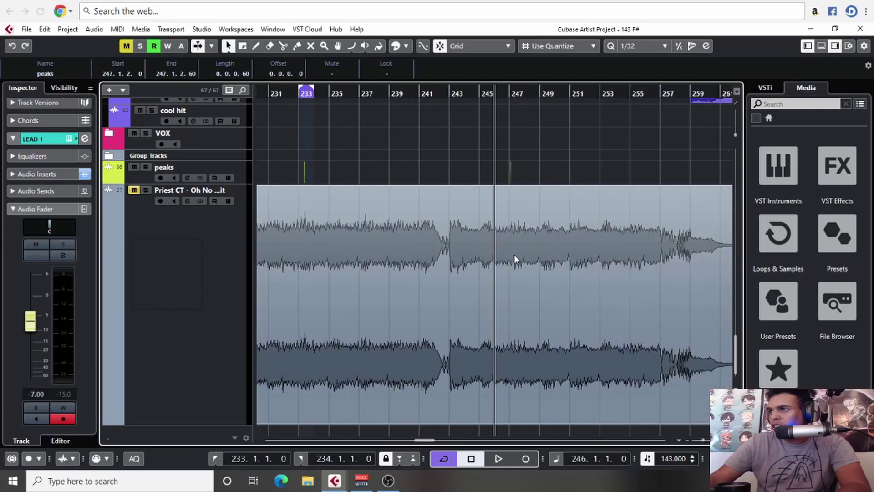
Step: Play the passage from bar 246 and check the bass try track's inserts and output level
key(space)
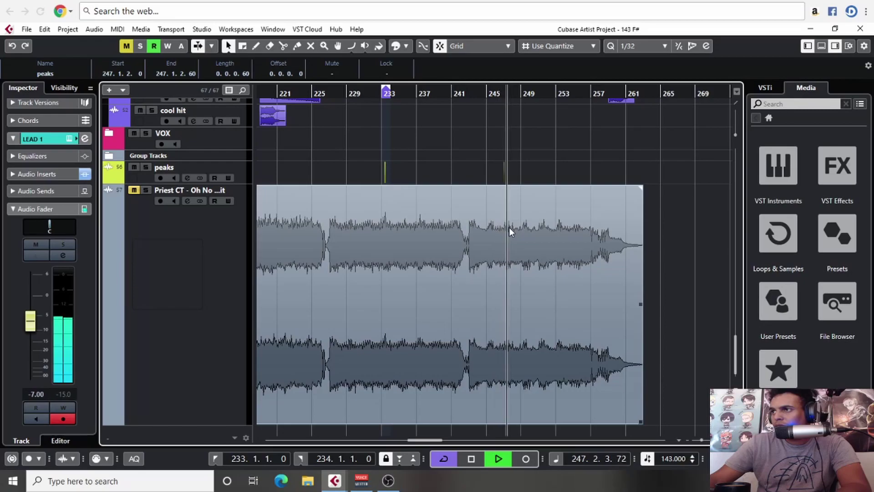
scroll(509, 227, up, 20)
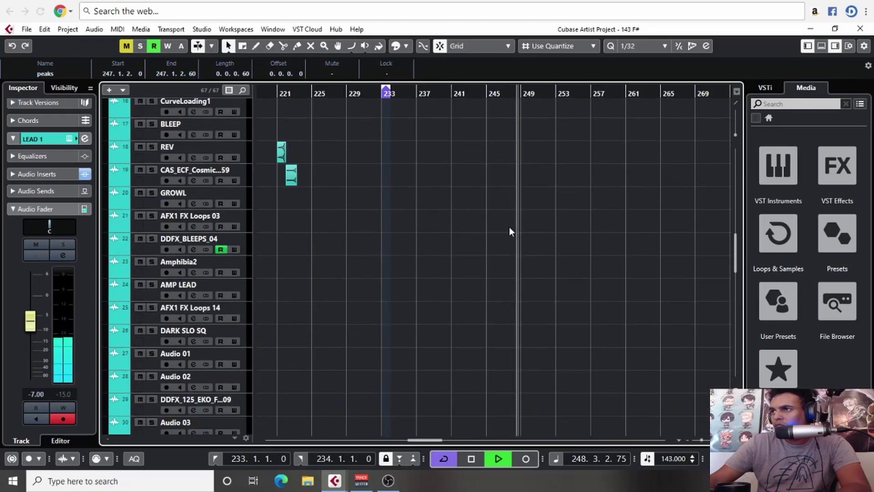
click(188, 202)
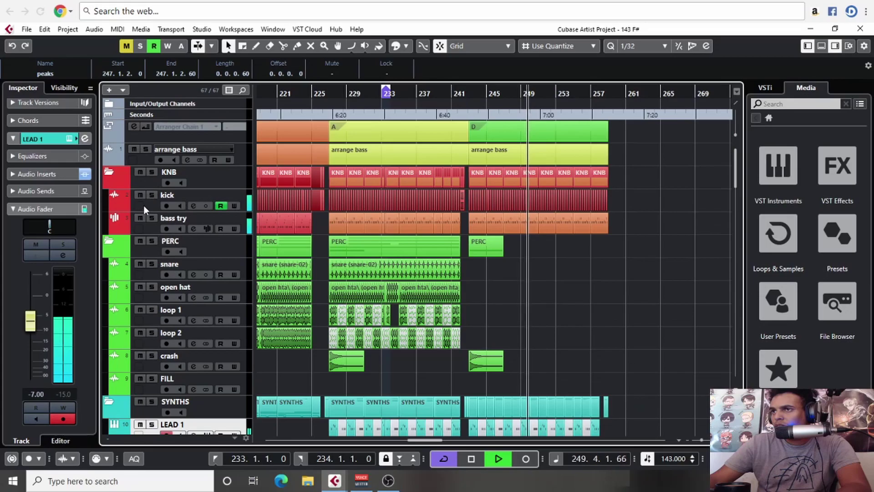
click(49, 160)
click(50, 194)
click(72, 380)
click(160, 231)
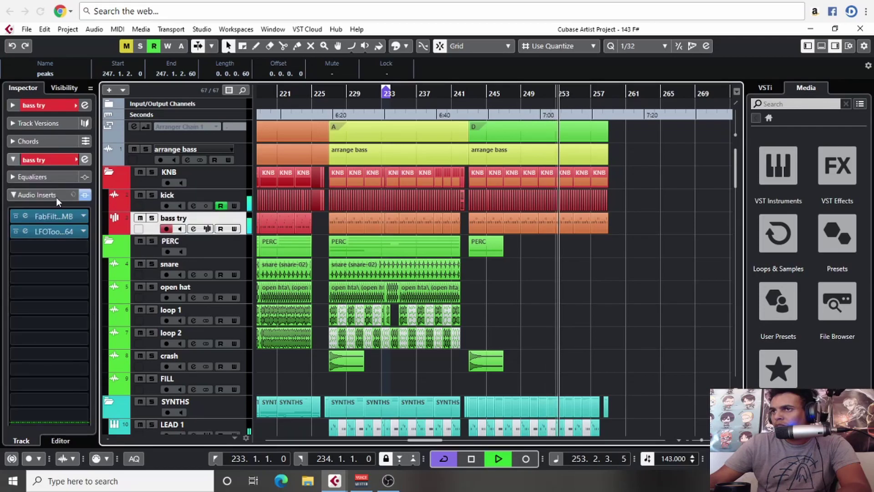
click(45, 230)
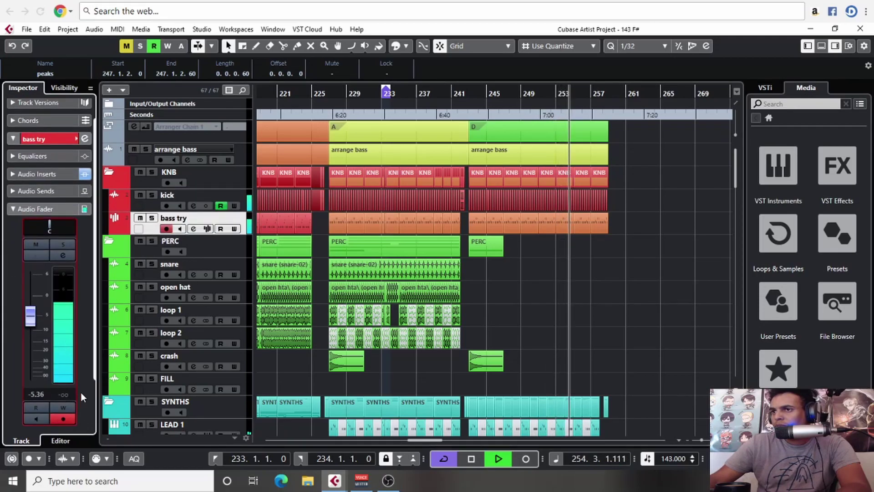
key(space)
Step: Expand the group tracks and check the knb group's inserts and output level during playback
scroll(207, 273, down, 15)
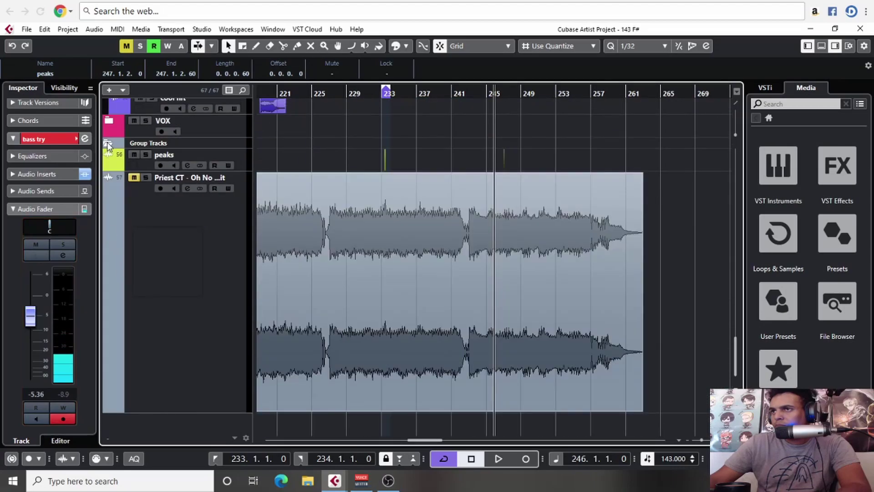
scroll(107, 145, up, 8)
scroll(178, 310, down, 5)
click(152, 253)
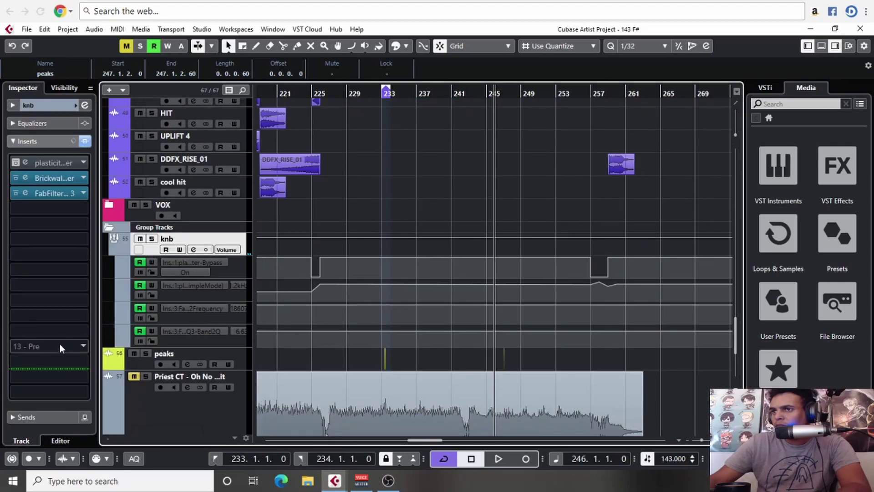
click(41, 141)
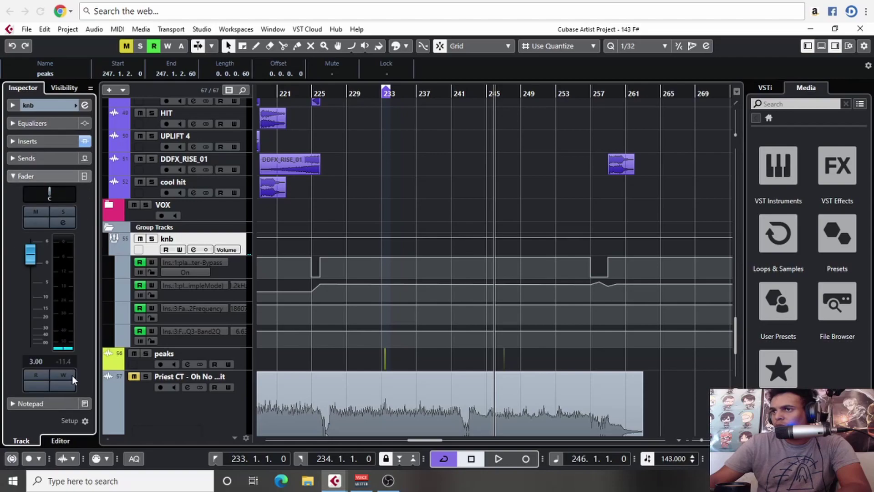
key(space)
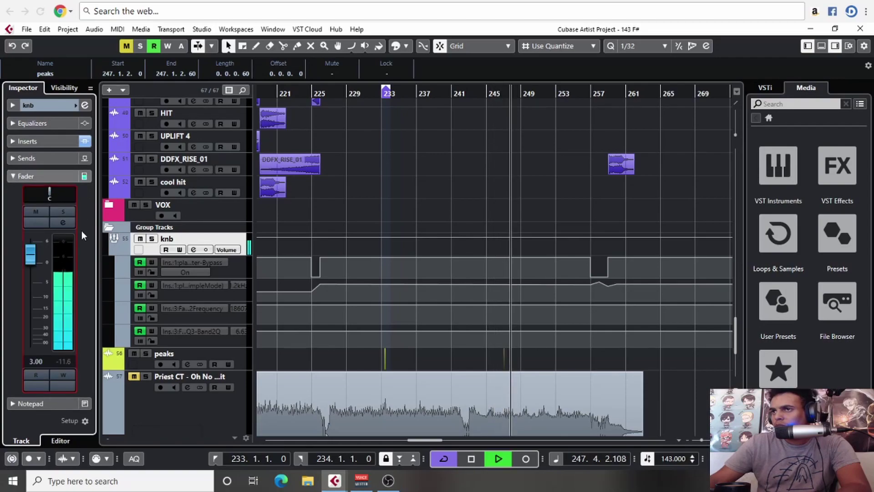
click(57, 180)
Step: Select the LEAD 1 track and inspect the FabFilter Saturn settings in its insert chain
scroll(490, 271, up, 15)
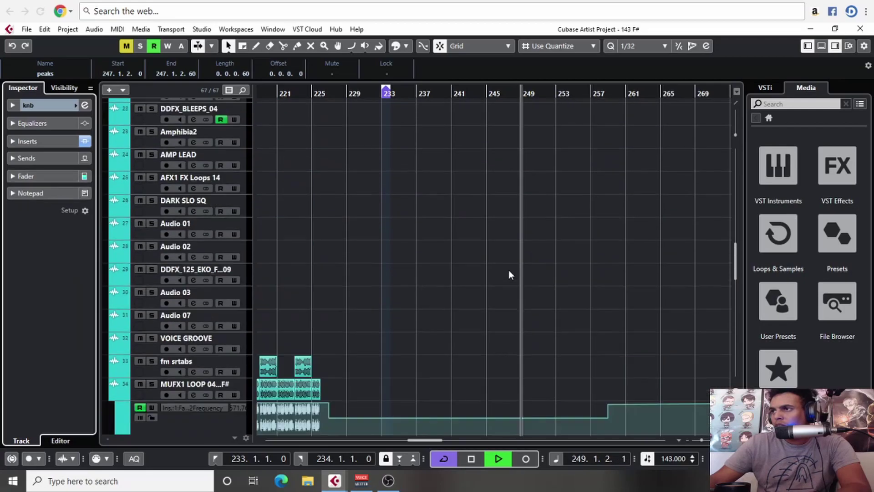
scroll(526, 270, up, 8)
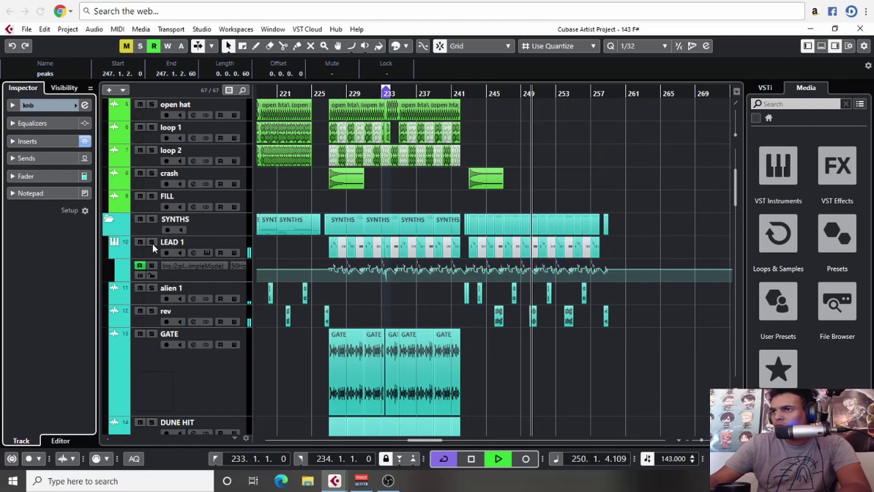
click(142, 254)
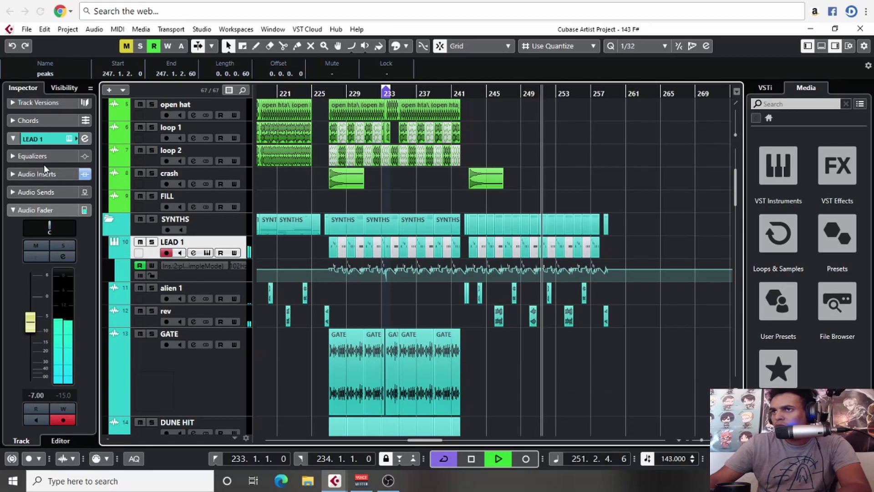
click(58, 174)
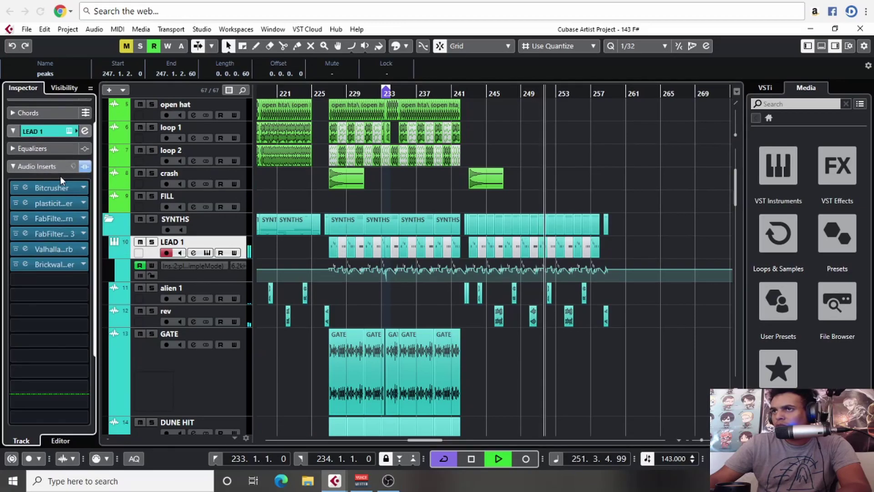
click(28, 212)
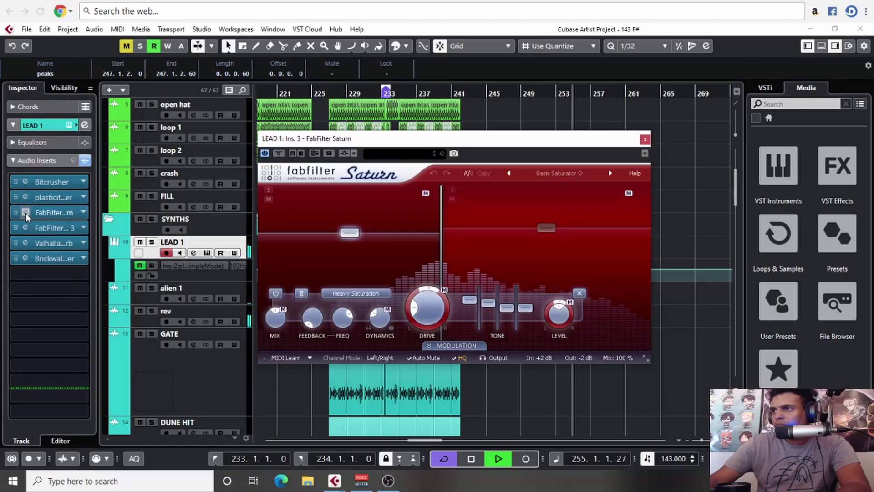
click(645, 139)
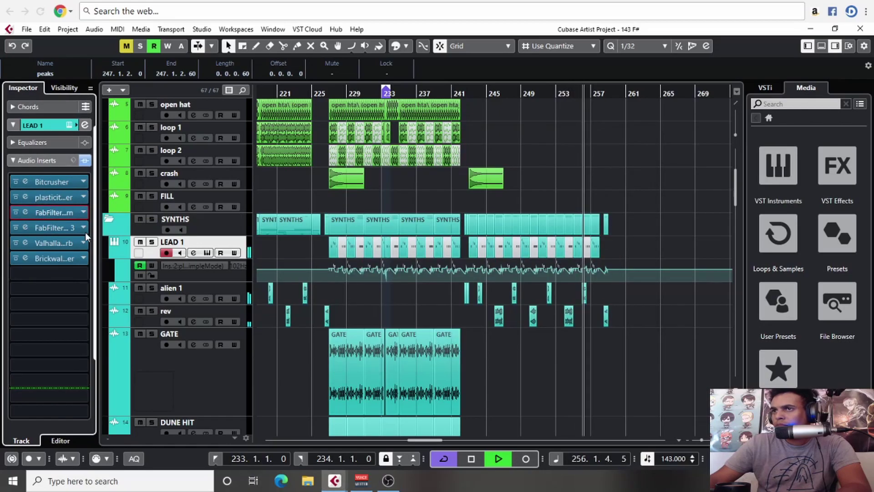
Step: Open LEAD 1's FabFilter Pro-Q 3, analyse the spectrum in playback and add a -2.14 dB bell cut at 5540.8 Hz with Q 12.16
click(25, 228)
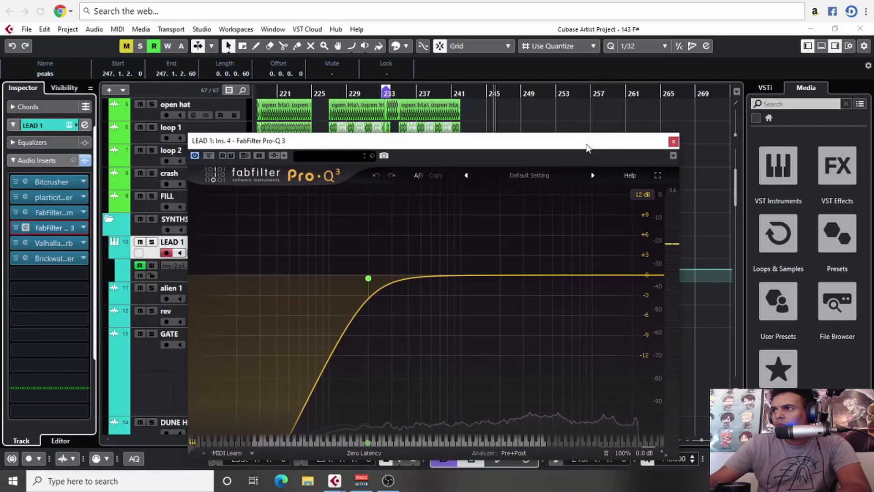
drag(562, 145, 562, 108)
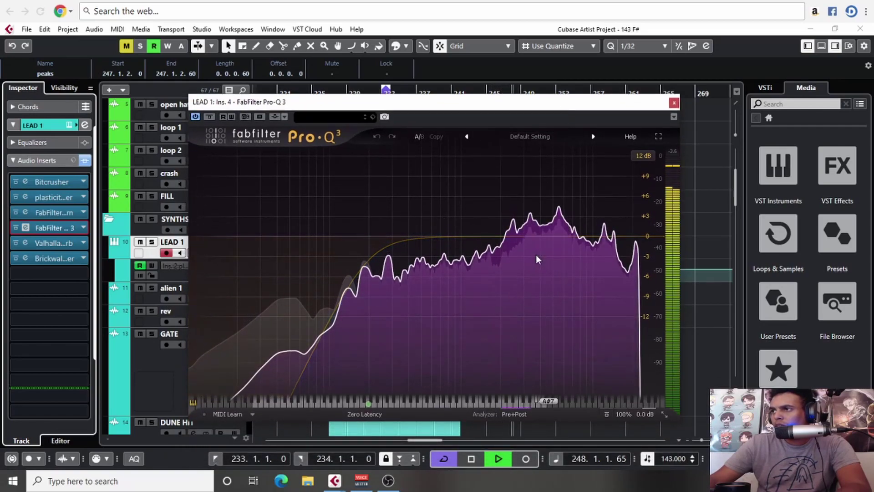
key(space)
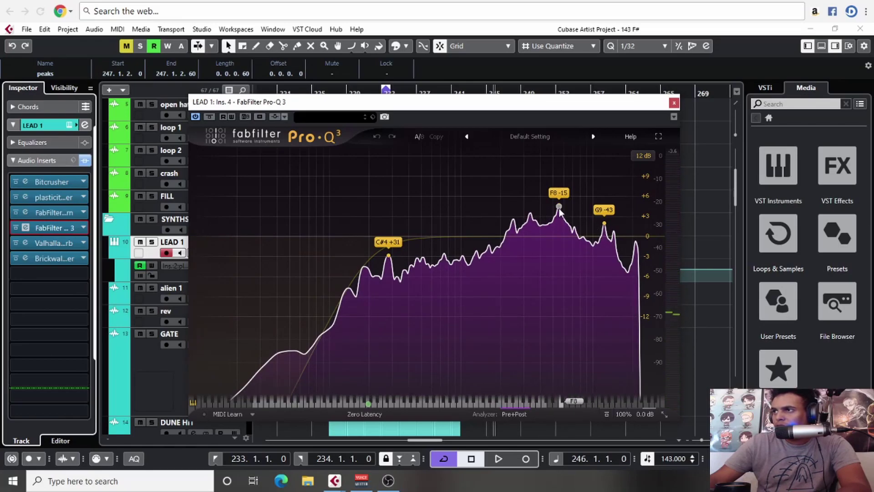
drag(559, 206, 559, 251)
key(space)
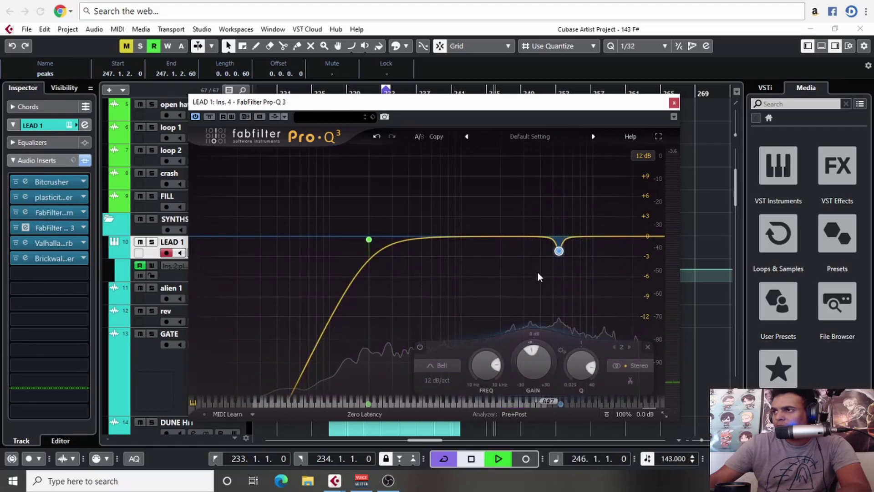
double_click(534, 276)
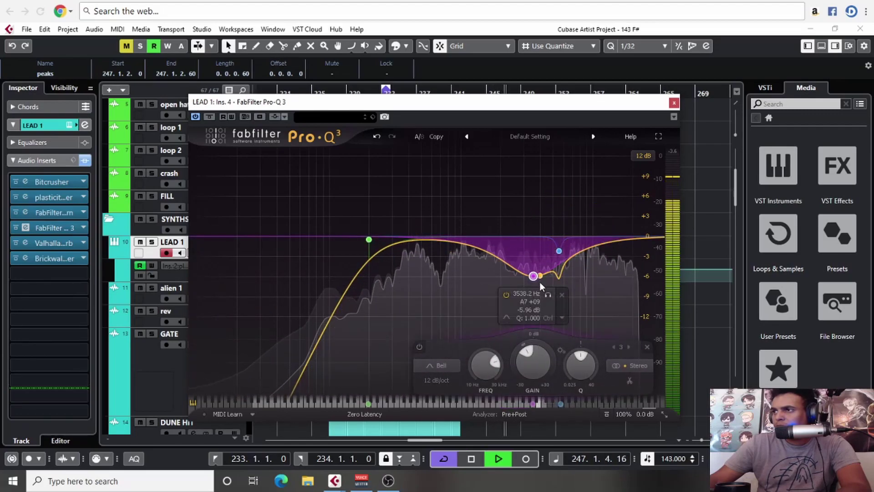
click(562, 295)
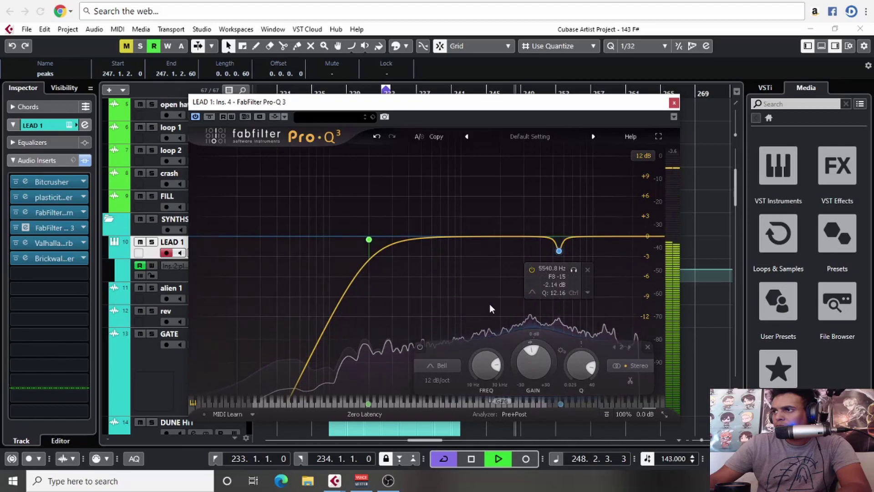
Step: Add two more narrow bell cuts of about 3 to 4 dB on the resonant peaks below 5540.8 Hz and close the EQ
key(space)
key(space)
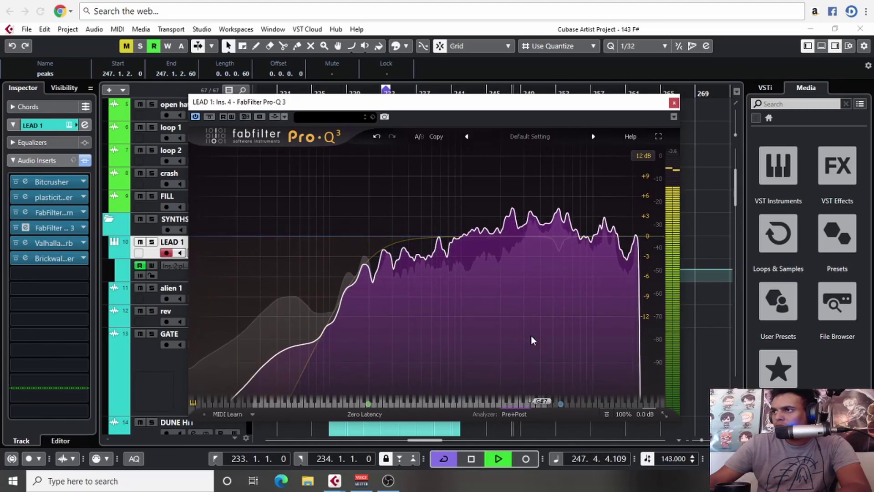
key(space)
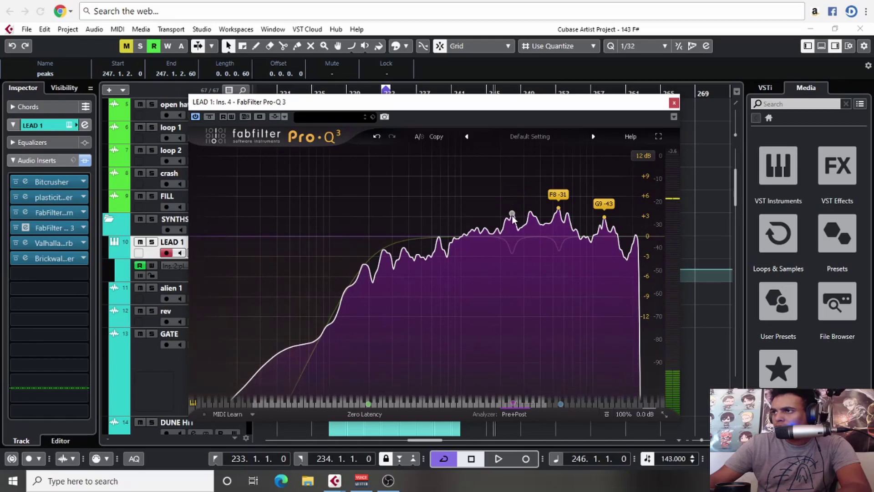
drag(512, 215, 512, 221)
key(space)
key(space)
key(space)
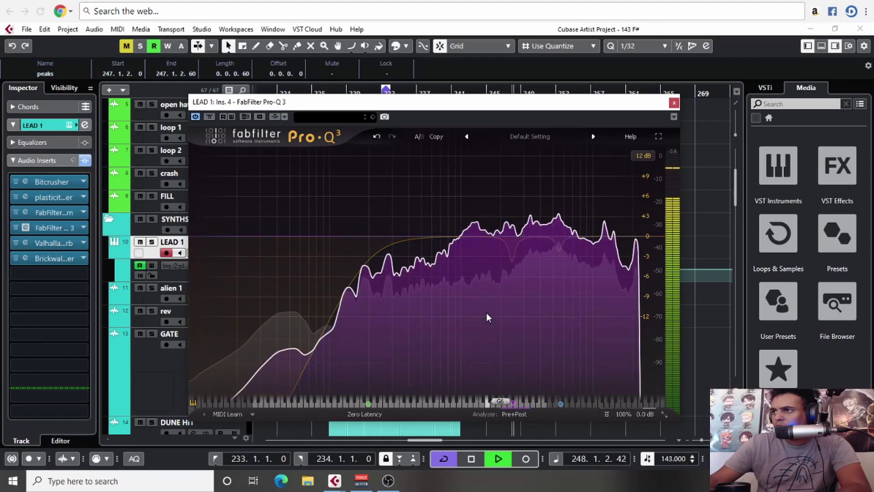
key(space)
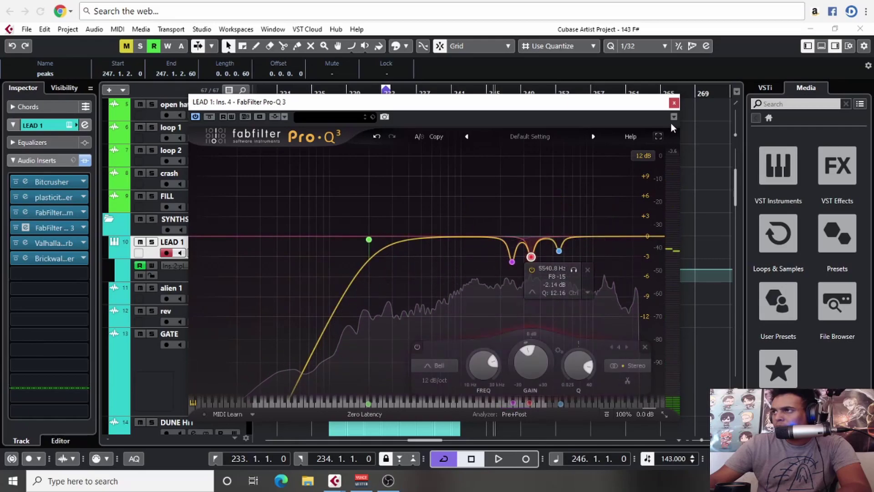
click(674, 103)
Step: Audition the passage briefly and lower the LEAD 1 track's volume to -7.99
key(space)
scroll(518, 342, down, 2)
key(space)
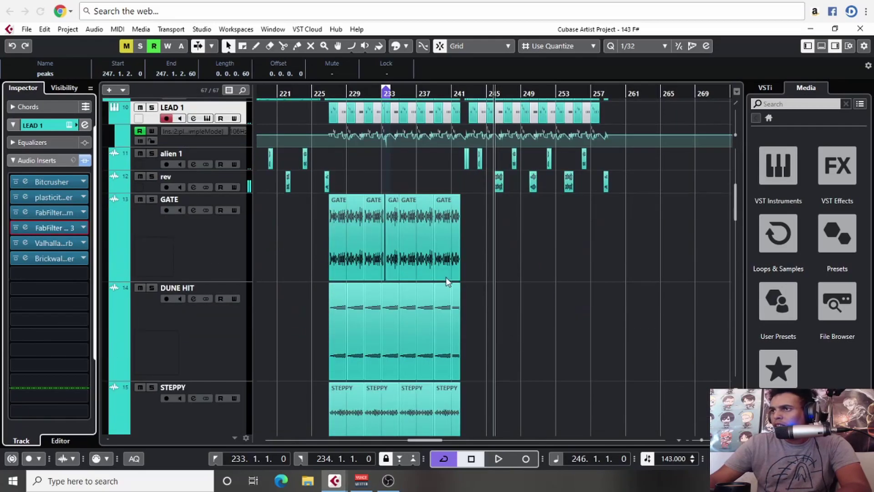
scroll(517, 250, down, 3)
scroll(410, 292, up, 3)
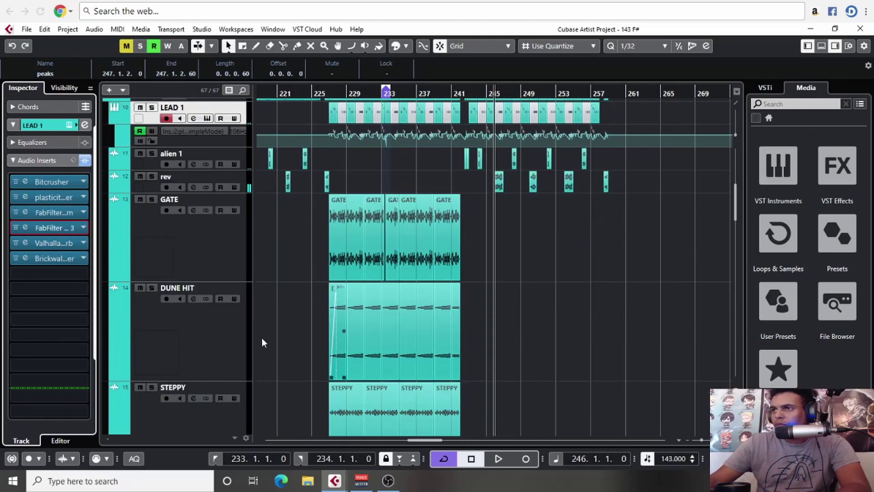
click(45, 157)
click(45, 229)
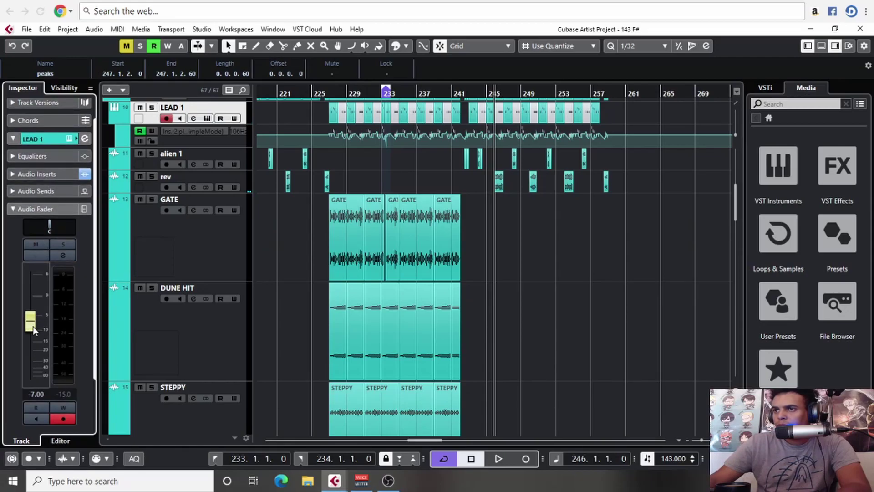
scroll(33, 326, down, 1)
Step: Clear the selection and zoom the timeline out to view the whole arrangement
click(509, 308)
key(g)
key(g)
key(g)
key(g)
key(g)
key(g)
key(g)
key(g)
key(g)
key(g)
key(g)
key(g)
key(g)
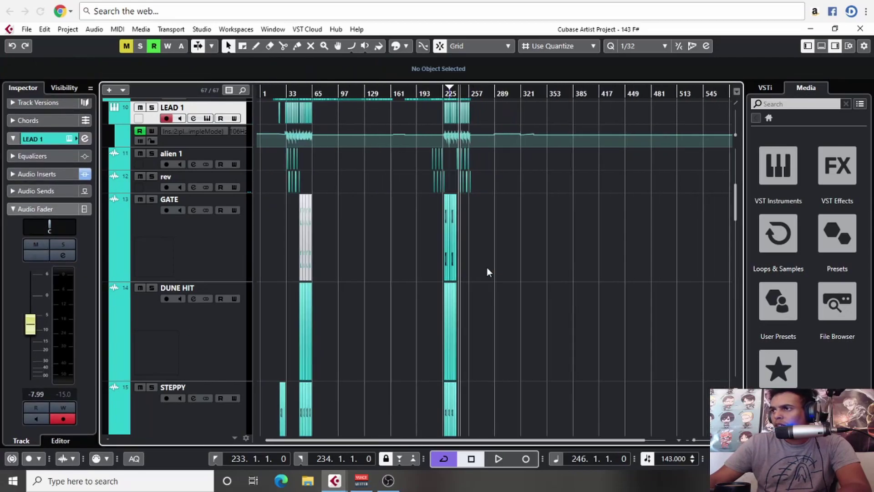
Step: Examine the unmastered mixdown's waveform along the whole song for remaining peaks, including the areas around the peak markers
scroll(483, 264, down, 15)
key(h)
key(h)
key(h)
key(h)
key(h)
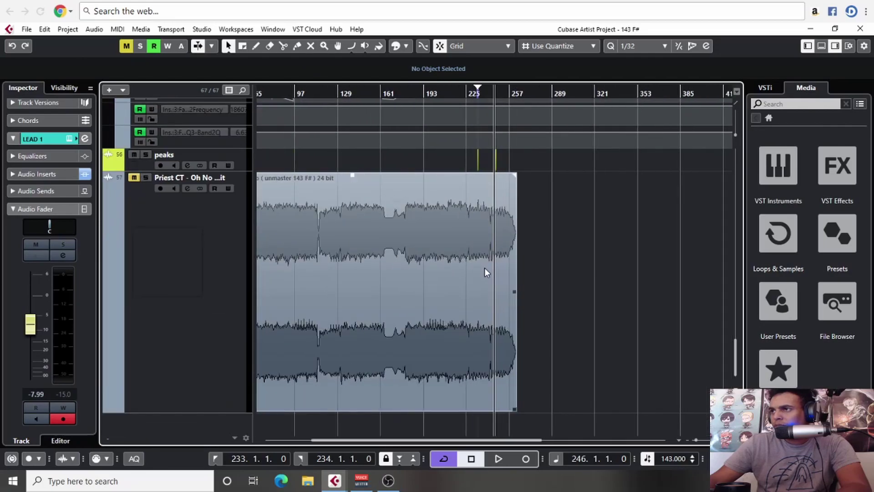
drag(484, 268, 750, 231)
key(h)
drag(446, 245, 548, 227)
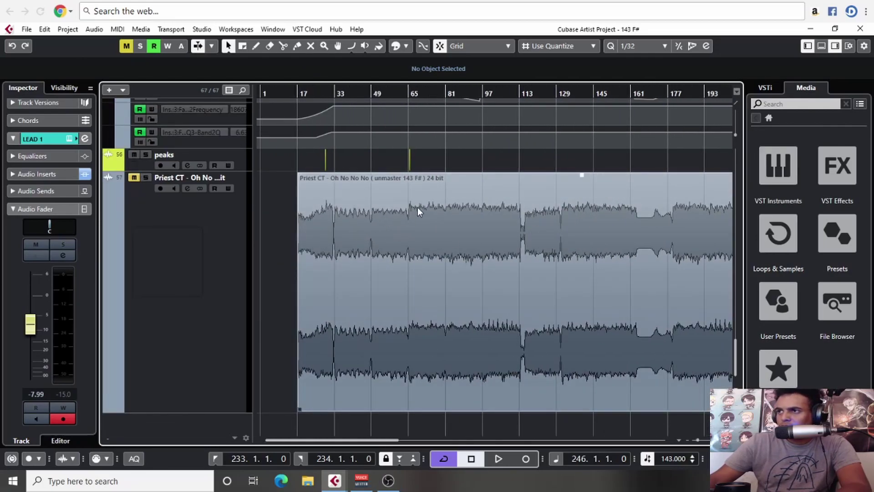
scroll(436, 228, up, 1)
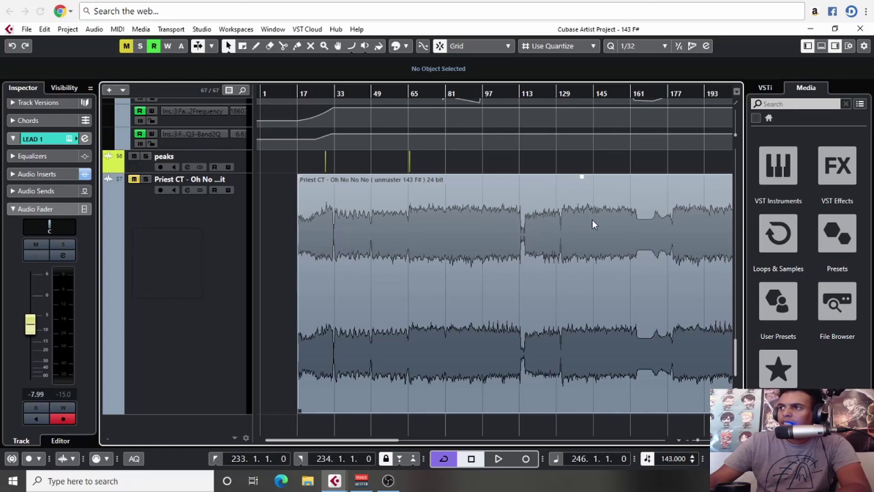
scroll(550, 220, right, 5)
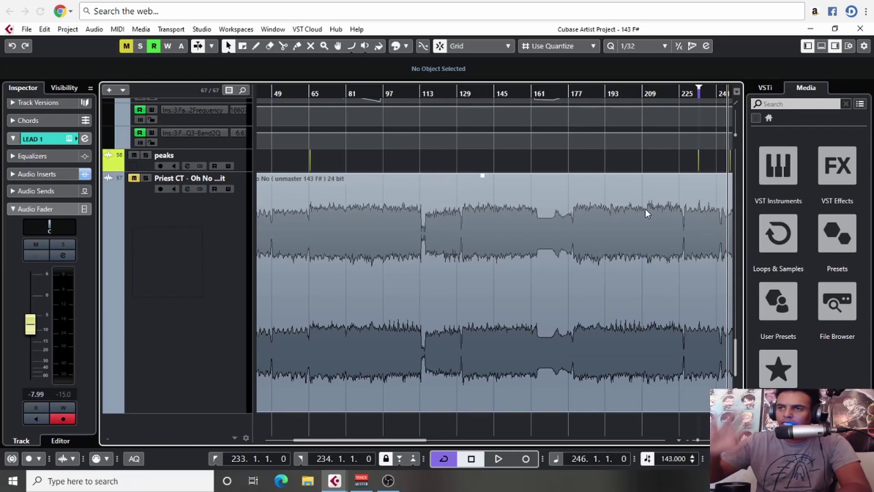
scroll(645, 212, right, 3)
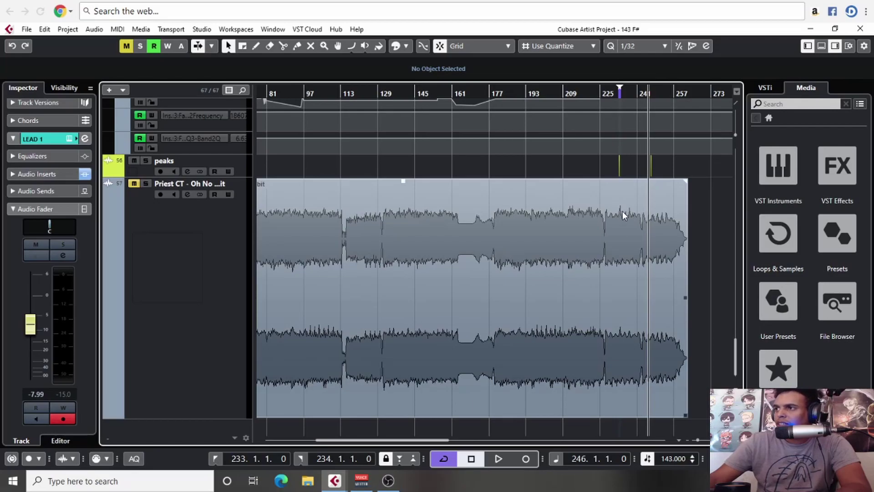
key(g)
key(g)
key(g)
key(g)
key(g)
key(g)
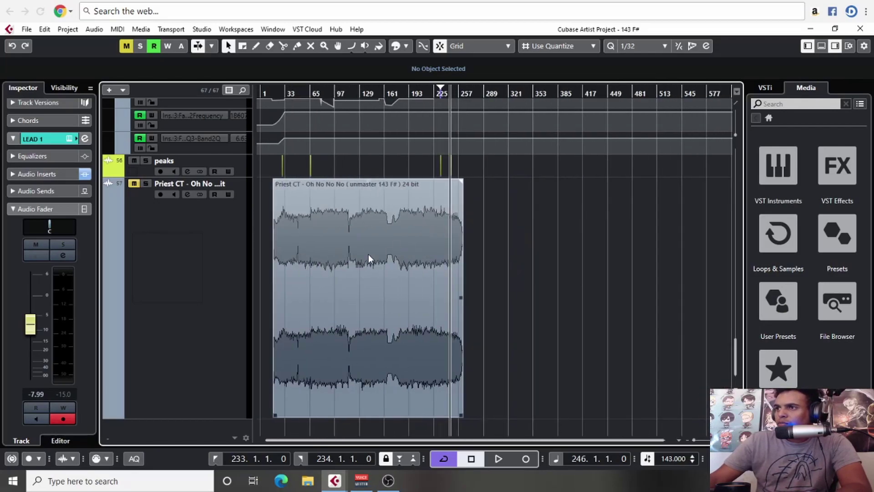
key(h)
scroll(397, 230, up, 1)
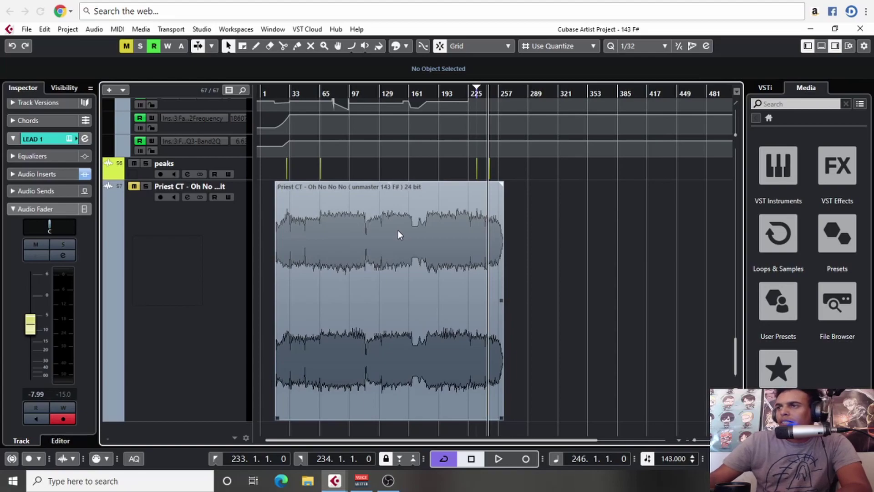
scroll(431, 230, down, 1)
scroll(433, 228, down, 1)
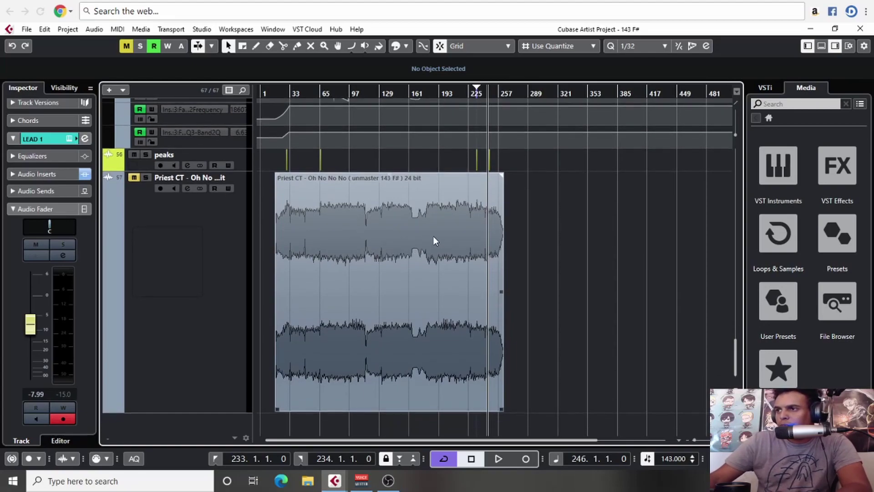
Step: Reduce the height of the mixdown track and set the locators around all arranger parts, from 17.1.1.0 to 259.1.1.0
click(236, 220)
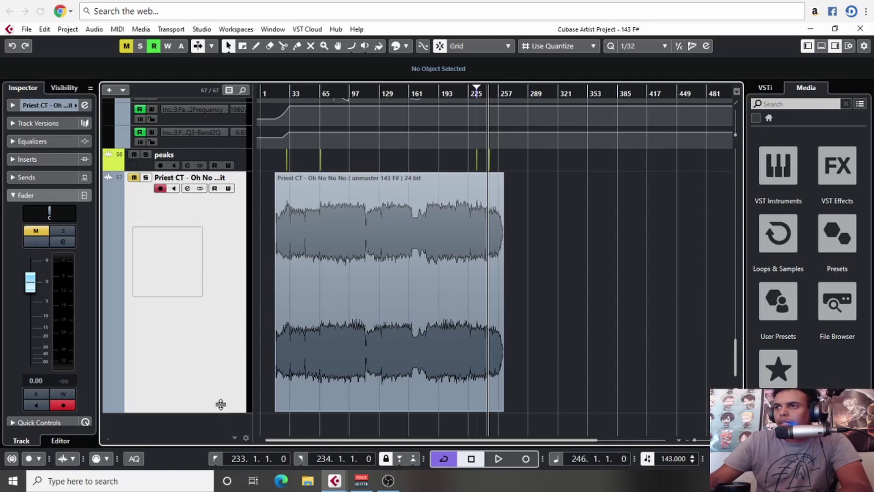
drag(220, 412, 219, 227)
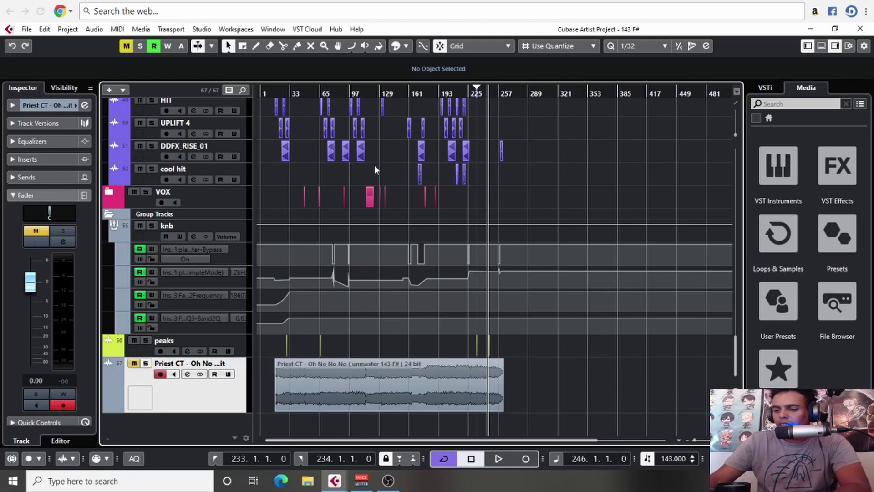
scroll(152, 255, up, 15)
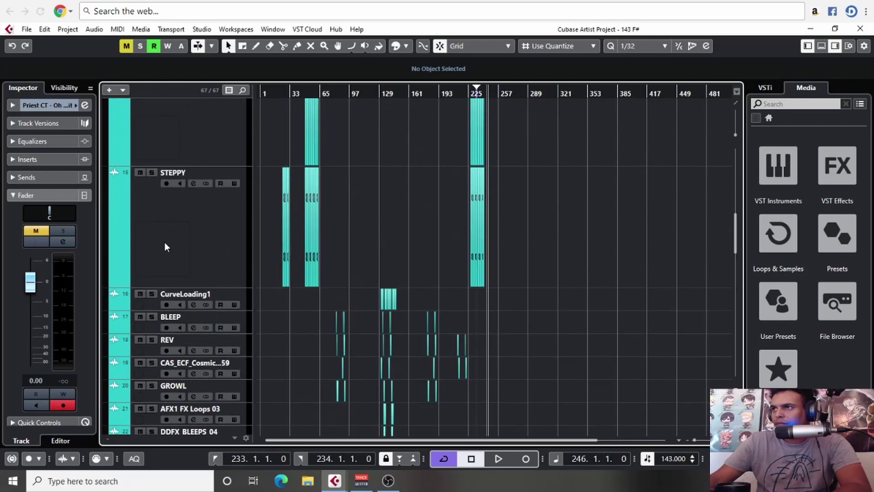
drag(544, 128, 257, 164)
key(p)
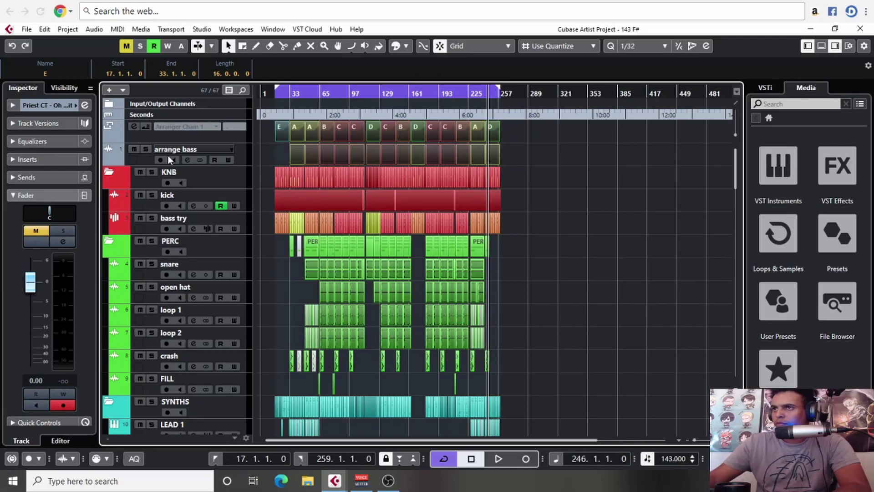
Step: Collapse the KNB, PERC, SYNTHS, FX and Group Tracks folders
click(109, 173)
click(108, 194)
click(109, 218)
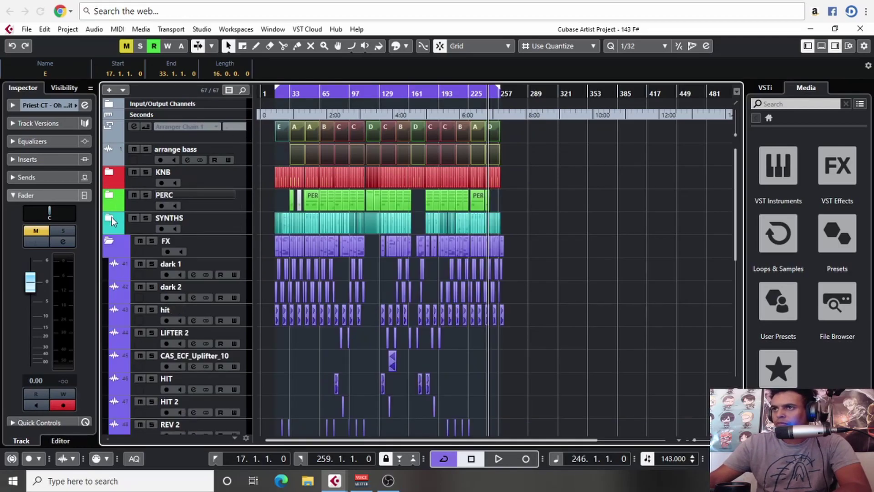
click(111, 242)
click(109, 286)
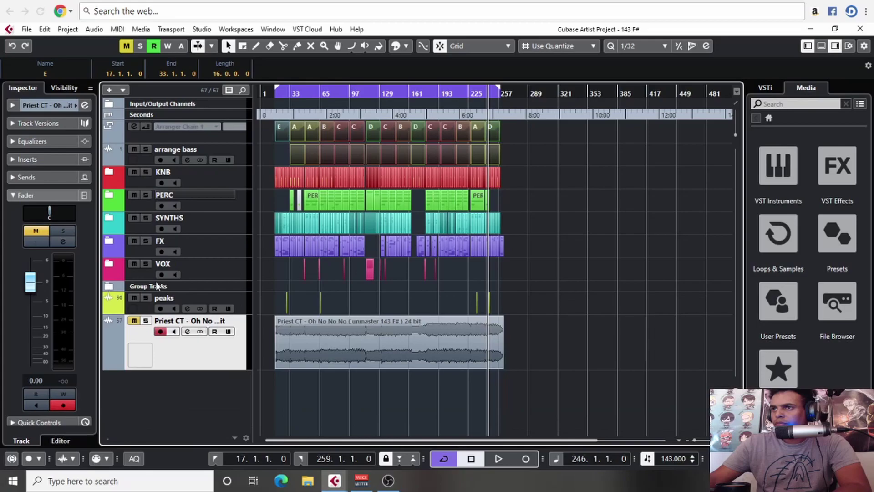
Step: Set the locators to the mixdown event's range, 17.1.1.0 to 263.1.1.0, and export a new audio mixdown named as take 2
drag(569, 127, 250, 308)
click(470, 353)
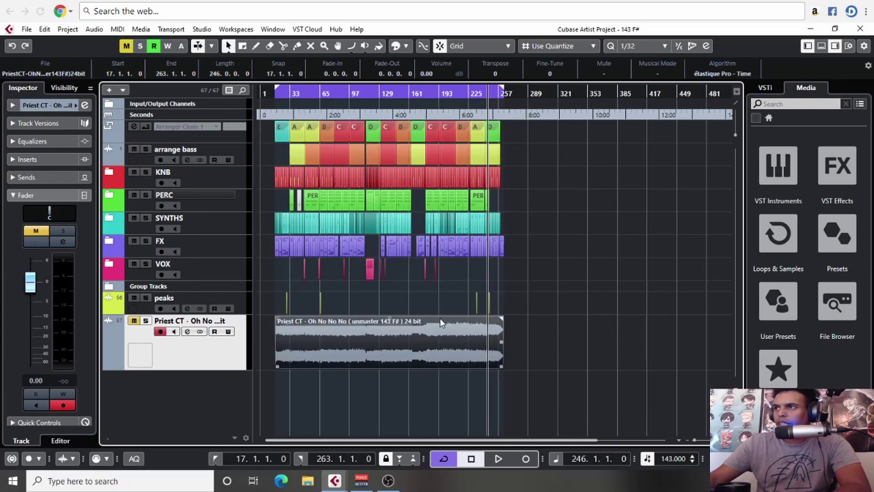
key(alt+Tab)
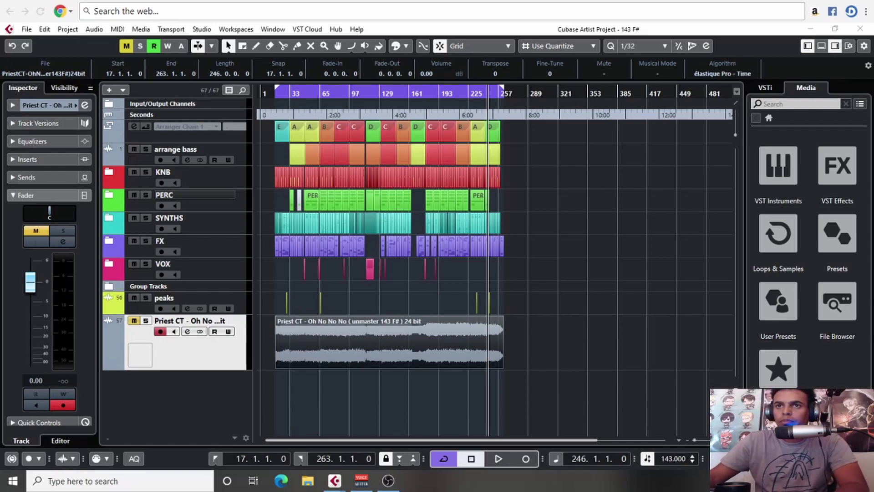
key(Return)
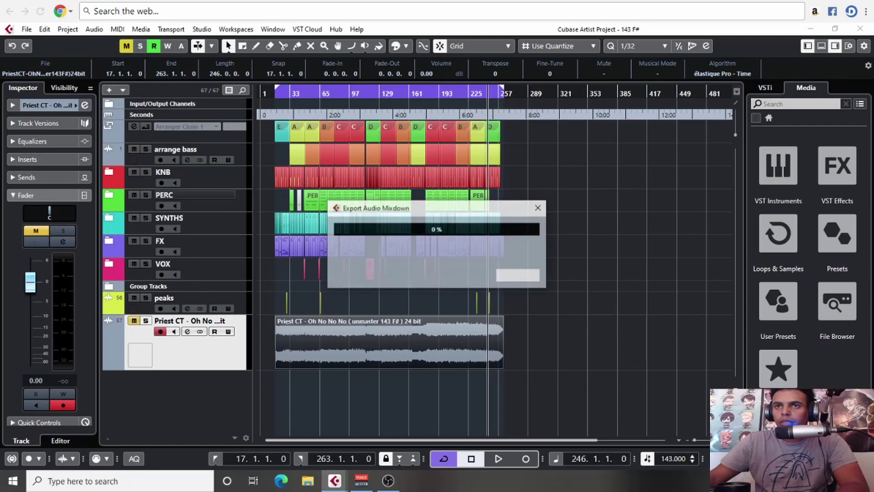
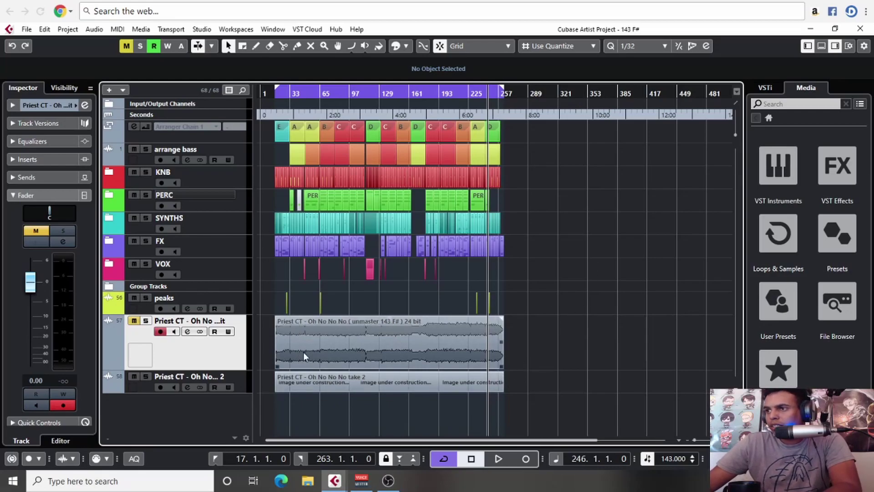
Step: Enlarge the take 2 track and the original mixdown track to similar heights, with the peak marker after bar 29 in view
click(146, 390)
scroll(733, 141, down, 2)
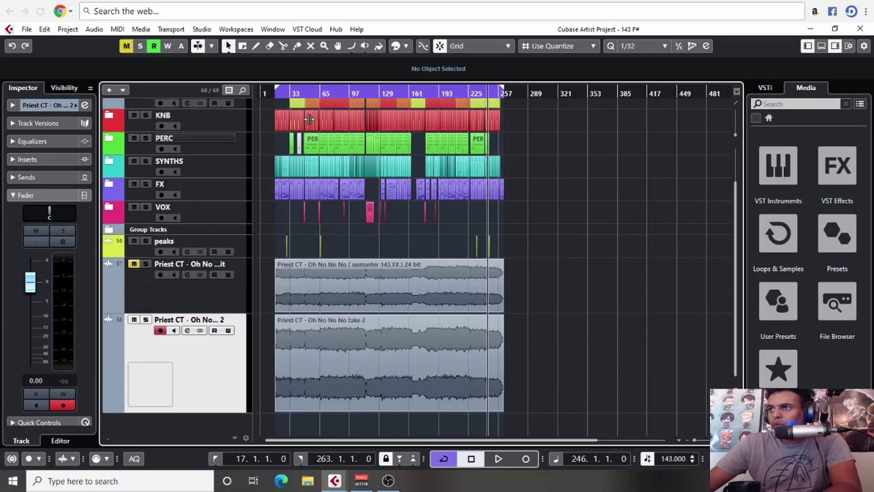
drag(283, 93, 529, 204)
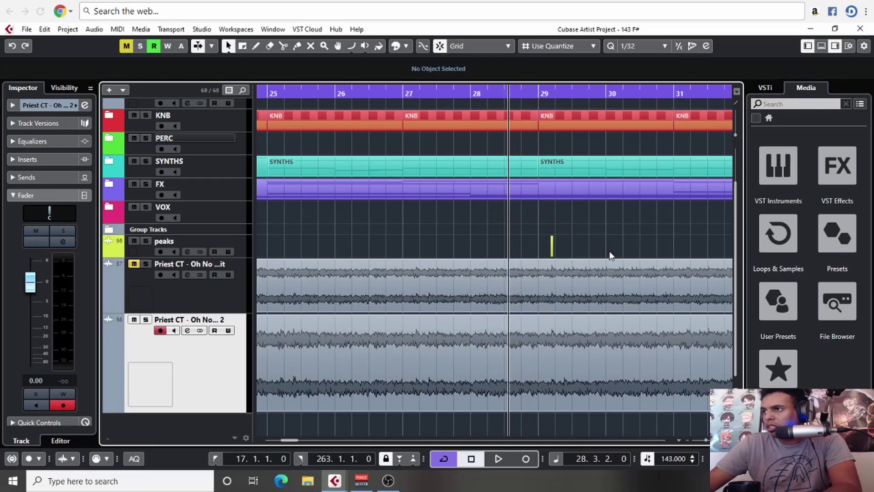
drag(609, 251, 515, 242)
key(h)
key(h)
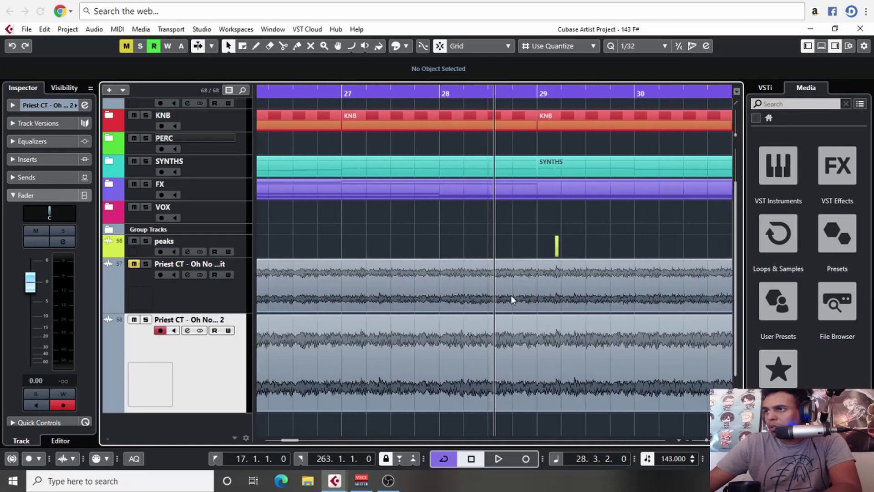
drag(654, 336, 490, 337)
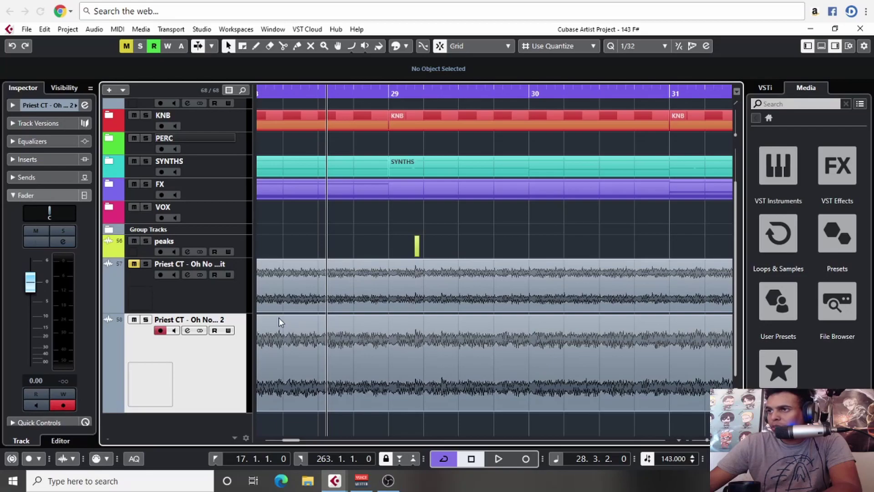
drag(241, 312, 256, 356)
Step: Compare the original and take 2 waveforms at the peak marker after bar 29, placing the playhead at 29.1.4.0
drag(522, 282, 486, 227)
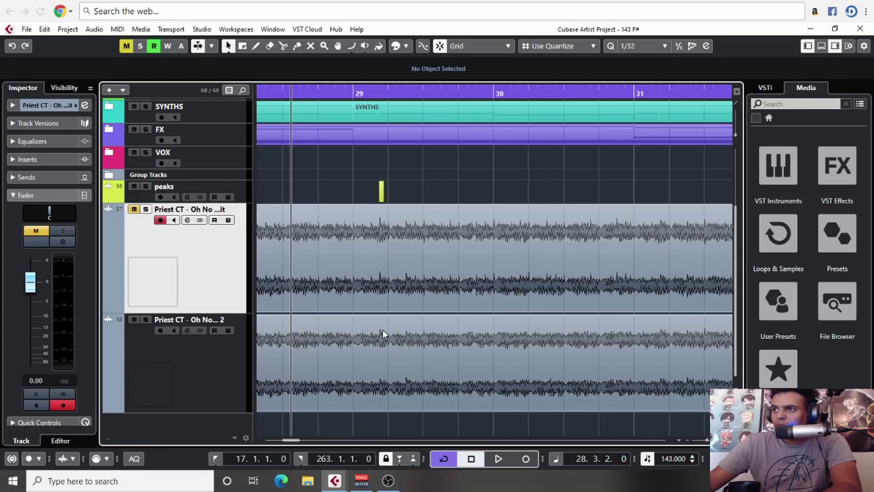
scroll(390, 249, up, 3)
scroll(390, 252, down, 3)
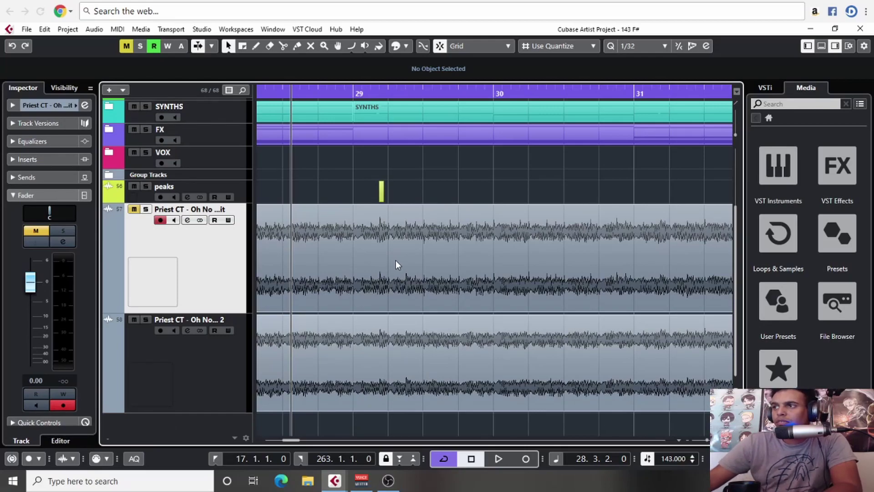
drag(420, 270, 400, 271)
key(g)
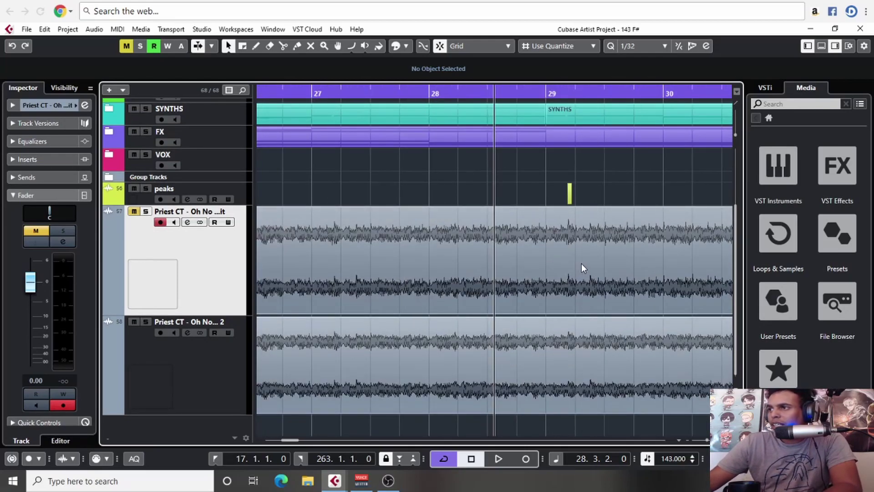
key(h)
key(h)
scroll(544, 308, up, 1)
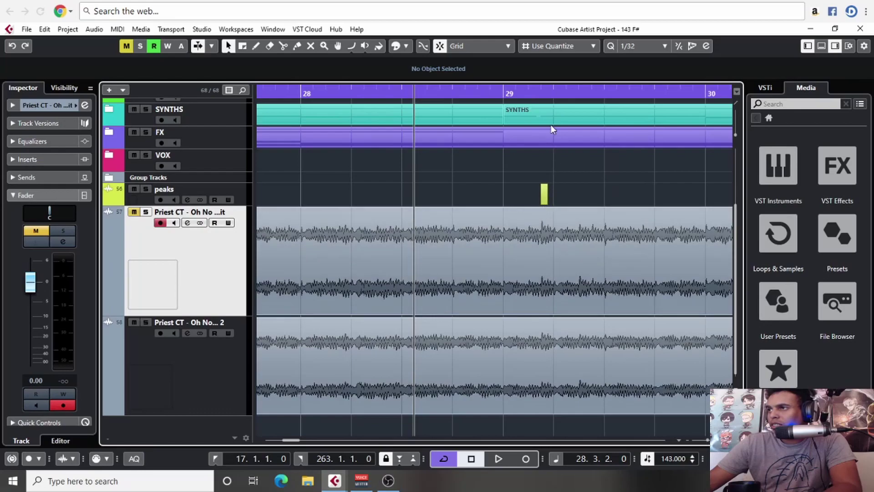
click(541, 90)
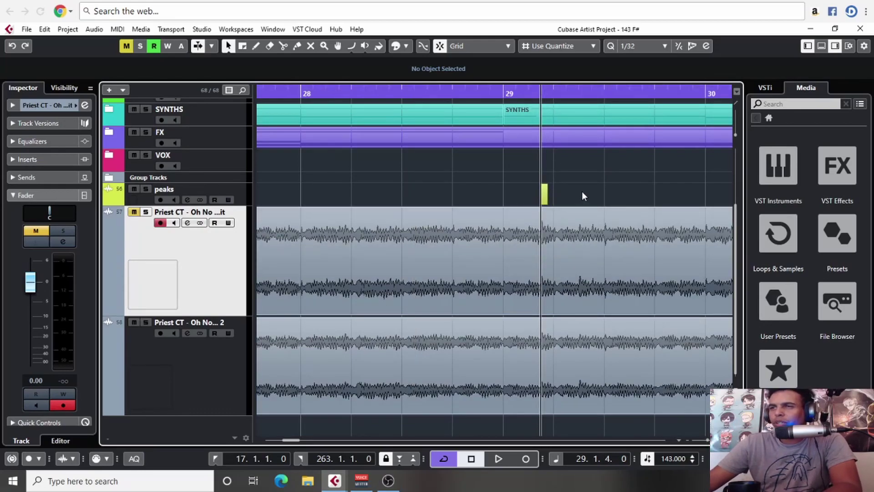
Step: Locate the next peak marker after bar 65 and compare the original and take 2 waveforms there in close-up
scroll(558, 217, down, 5)
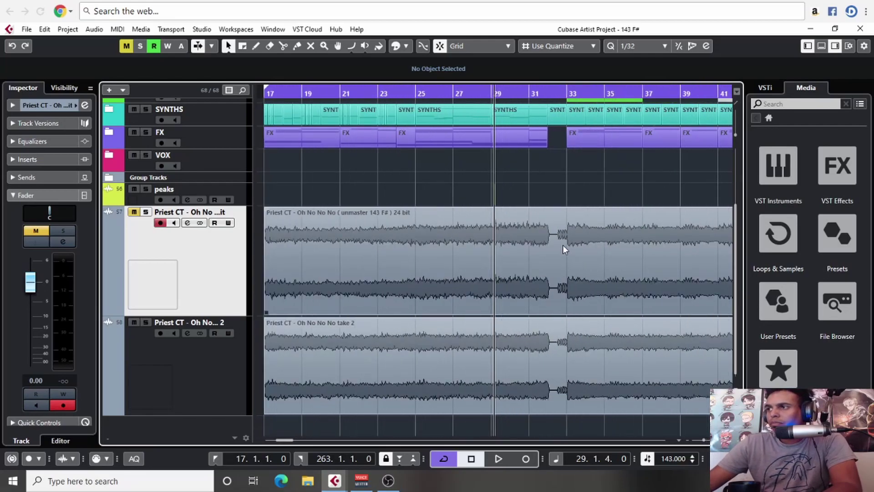
scroll(563, 245, down, 2)
scroll(471, 198, down, 2)
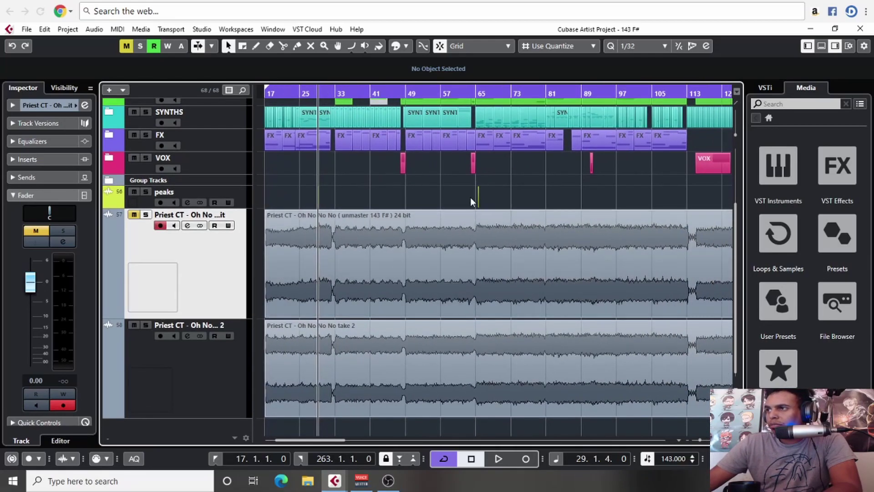
click(478, 94)
key(h)
key(h)
key(h)
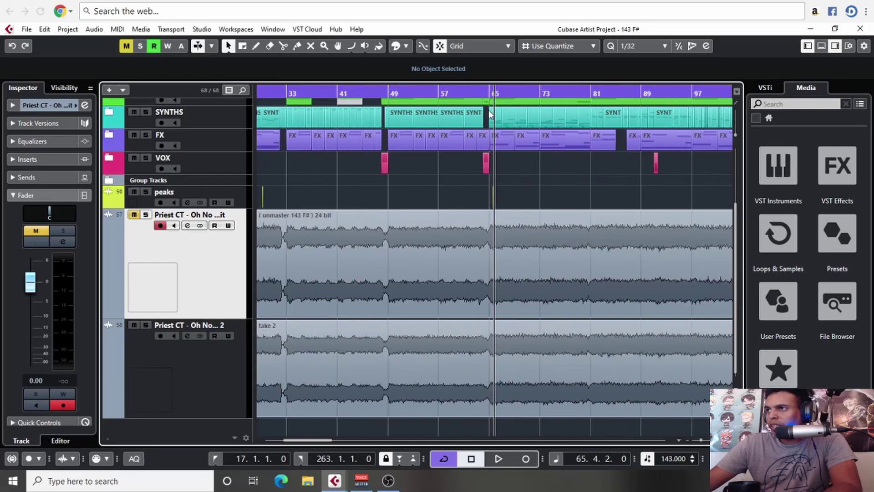
click(477, 90)
key(h)
drag(478, 97, 616, 233)
key(h)
key(h)
key(h)
key(h)
key(h)
key(h)
key(h)
key(h)
drag(635, 194, 463, 213)
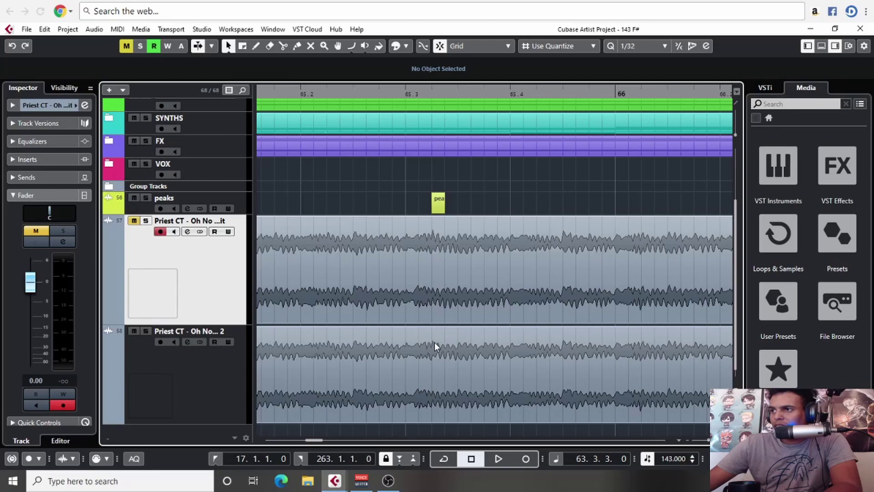
scroll(499, 245, down, 4)
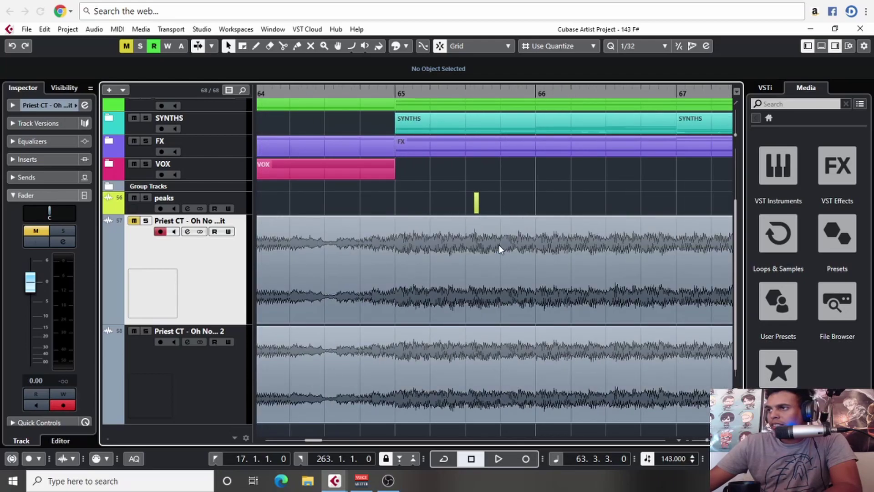
Step: Go to the peak marker after bar 233 near the song's end and compare the original and take 2 waveforms there
scroll(499, 245, down, 8)
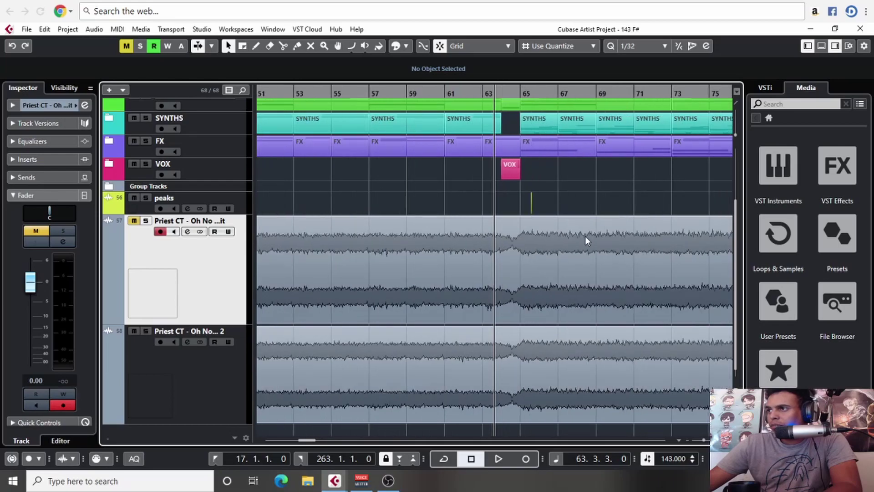
key(g)
key(g)
key(g)
key(g)
key(g)
drag(547, 234, 228, 219)
scroll(592, 241, up, 1)
scroll(528, 251, right, 15)
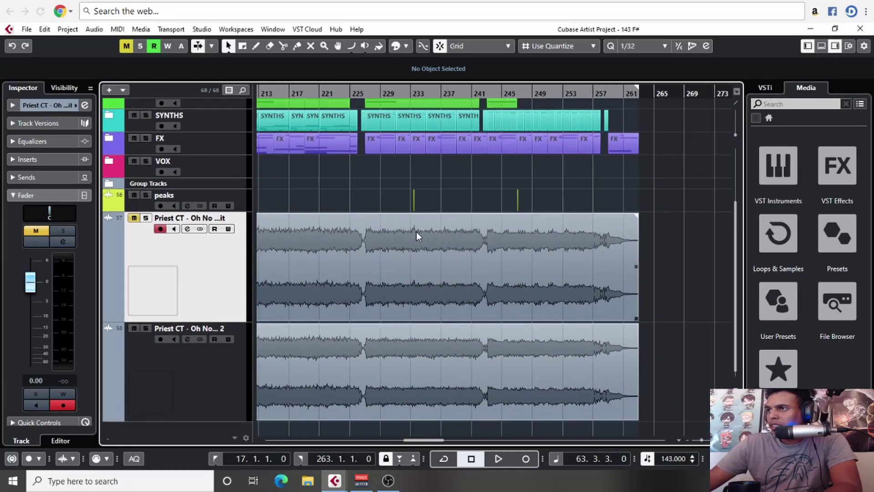
click(404, 93)
scroll(402, 109, up, 3)
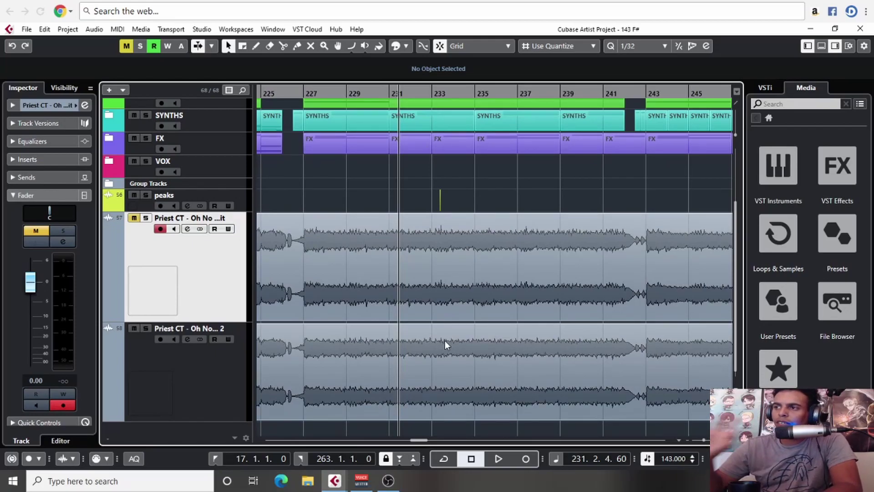
Step: Go to the peak marker after bar 247 and compare the original and take 2 waveforms there in close-up
scroll(444, 340, right, 5)
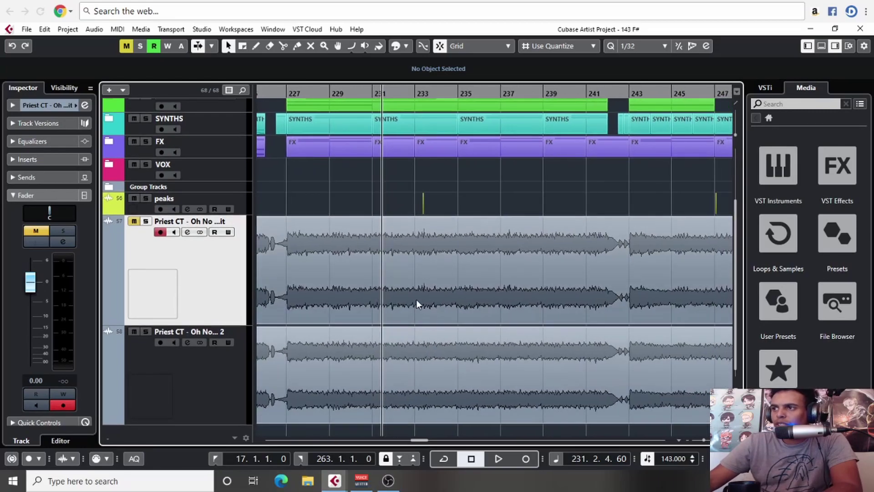
scroll(394, 309, down, 1)
scroll(492, 250, right, 1)
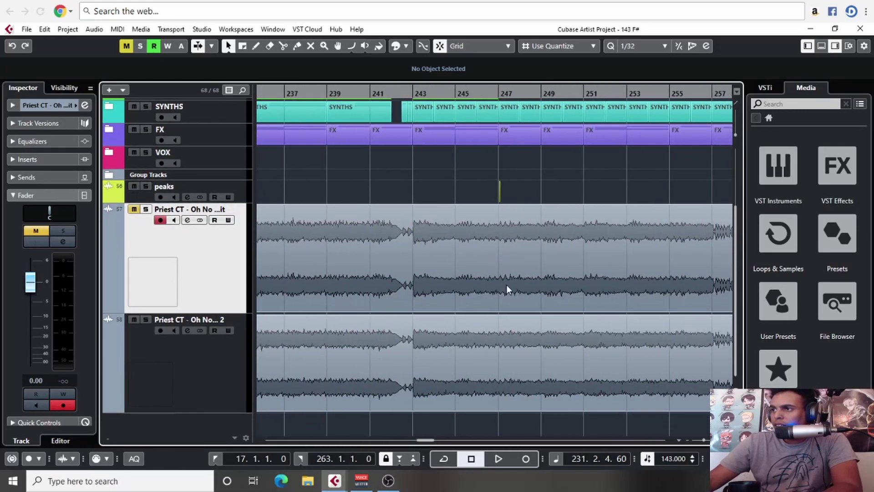
drag(498, 90, 506, 219)
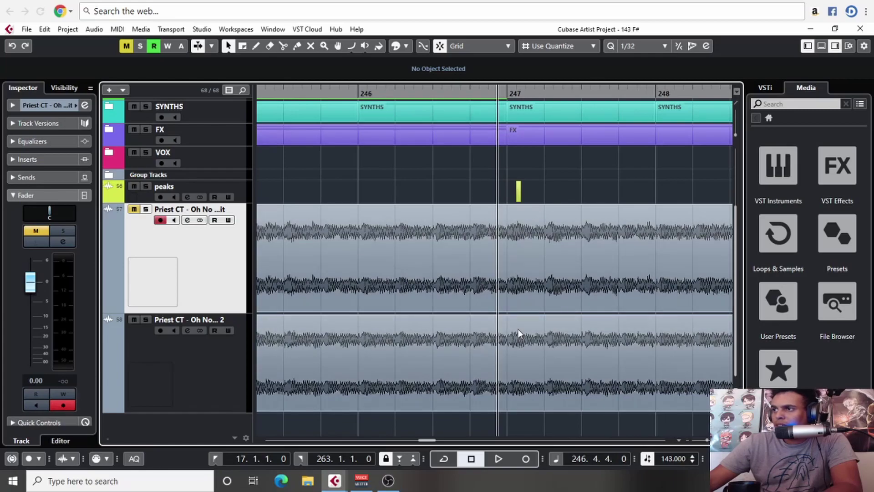
key(g)
key(g)
key(g)
key(g)
key(g)
key(g)
key(h)
key(h)
key(h)
key(h)
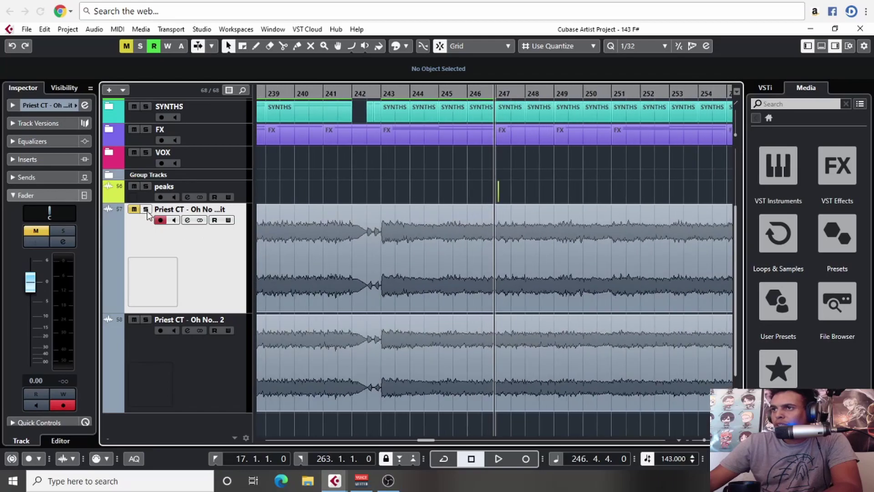
Step: Solo the original mixdown and play it in a loop from bar 246 to bar 248, with the quantize value set to 1/1
click(145, 209)
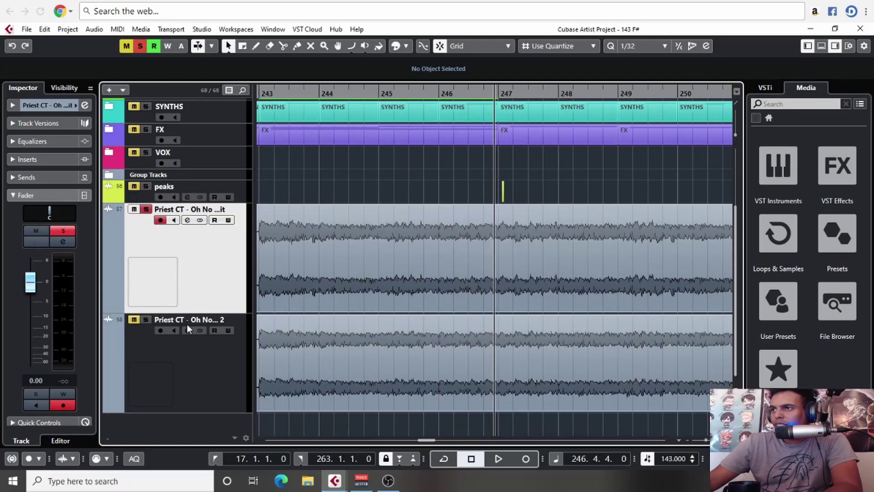
scroll(277, 228, up, 4)
scroll(277, 229, down, 2)
click(340, 94)
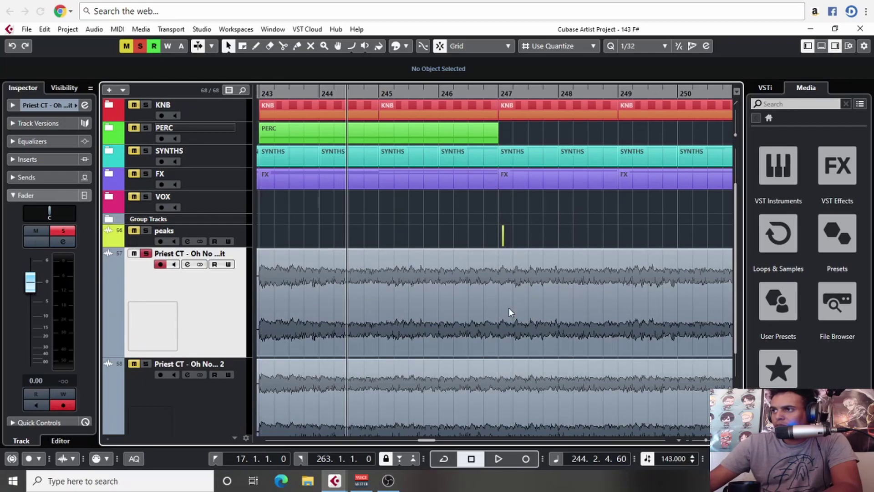
click(640, 46)
click(643, 60)
drag(444, 90, 558, 89)
click(463, 92)
key(space)
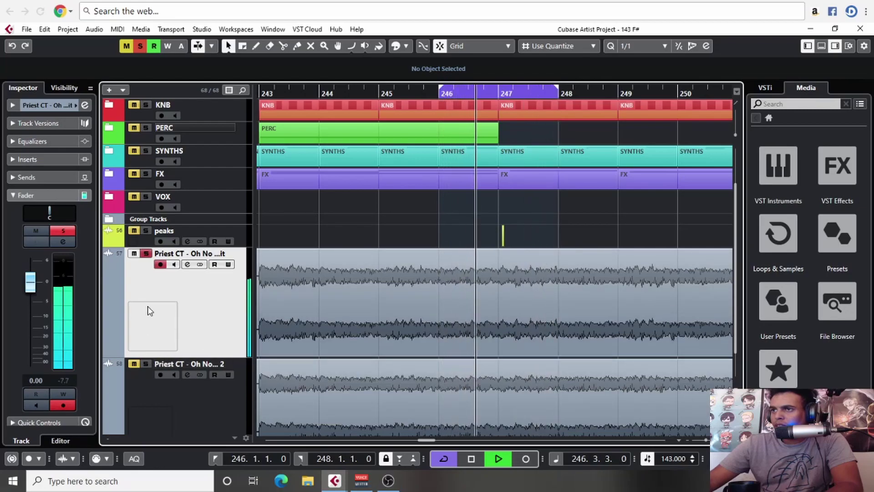
Step: Unsolo and mute the original, solo take 2 to hear it in the same loop, and stop playback
click(146, 254)
click(134, 253)
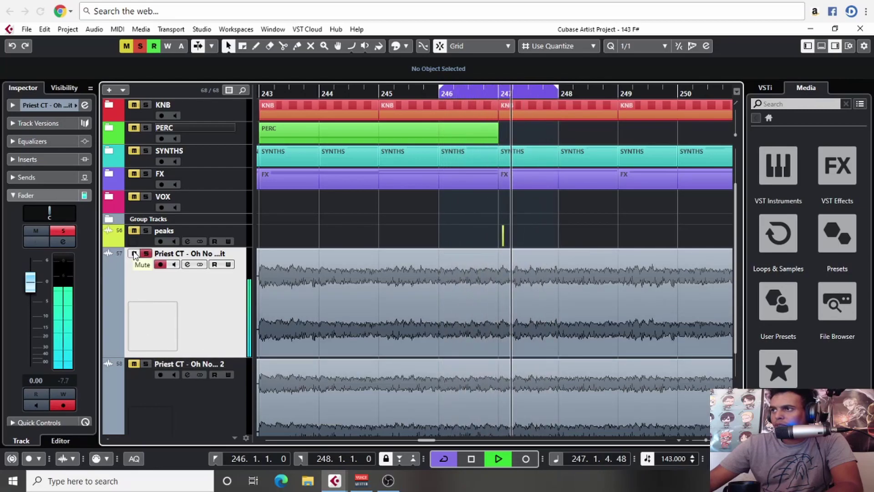
click(144, 367)
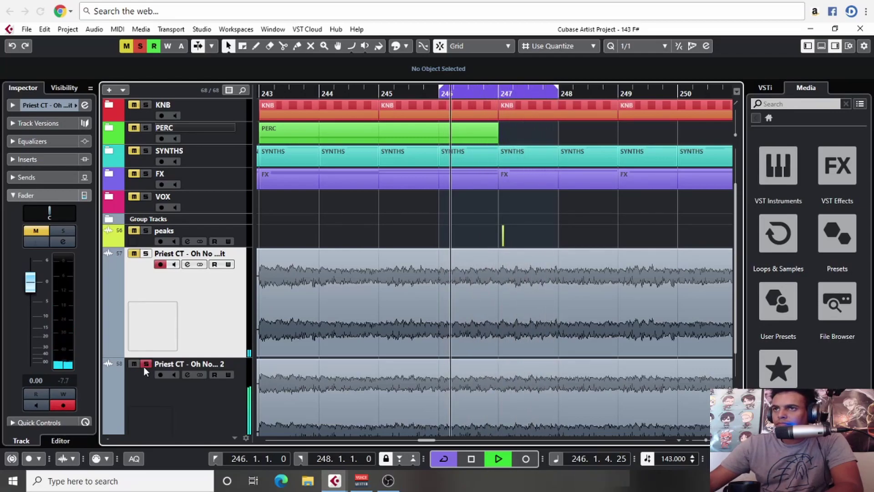
key(space)
Step: Solo the original alongside take 2 and set the loop around the peak marker from bar 65 to bar 66
key(g)
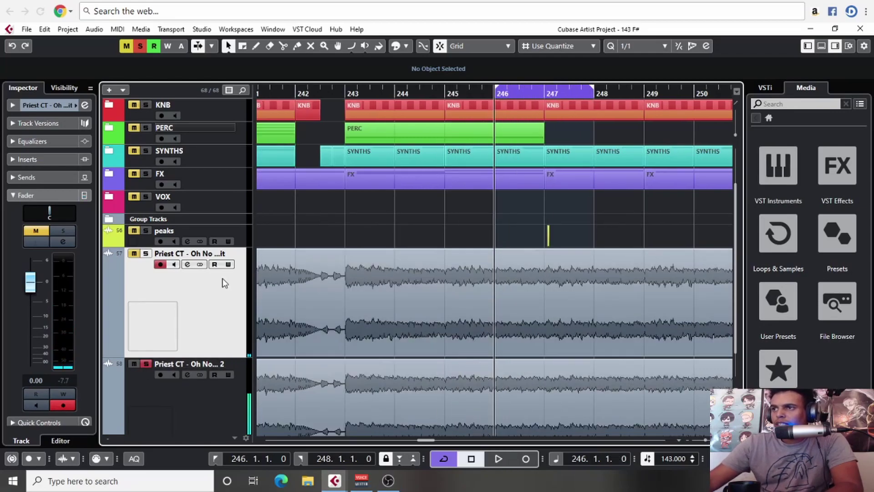
key(g)
key(g)
key(g)
key(g)
key(g)
click(145, 253)
scroll(444, 270, left, 3)
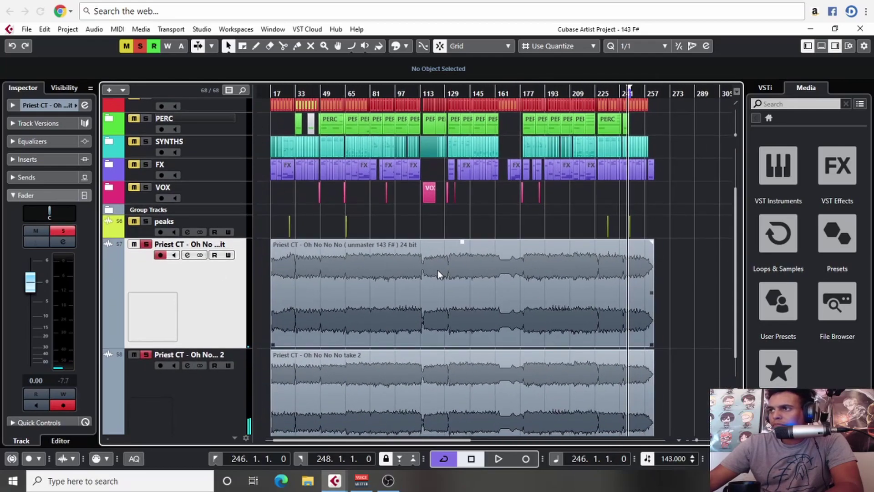
scroll(444, 270, left, 1)
scroll(444, 269, down, 1)
drag(358, 92, 463, 173)
drag(527, 93, 447, 99)
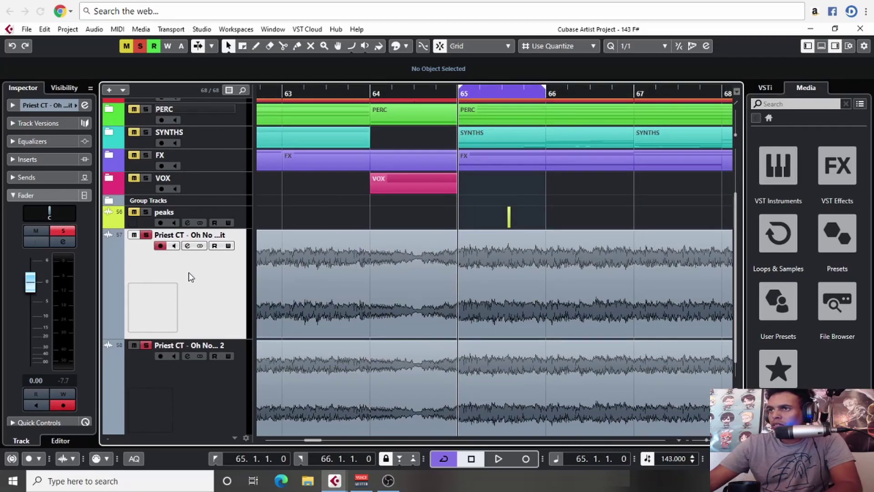
Step: Mute the take 2 event with the Mute tool and compare both mixdowns by ear in the bar 65 loop, swapping their mutes
right_click(362, 351)
click(444, 349)
click(412, 371)
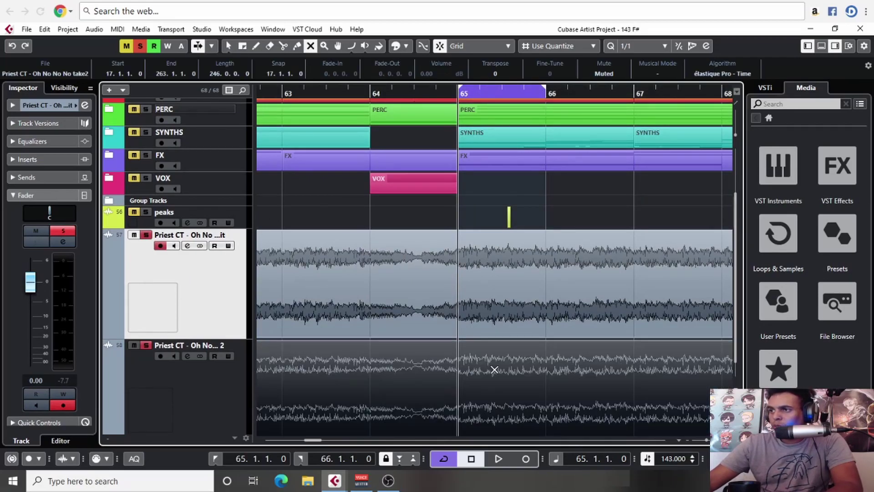
scroll(417, 375, right, 2)
key(space)
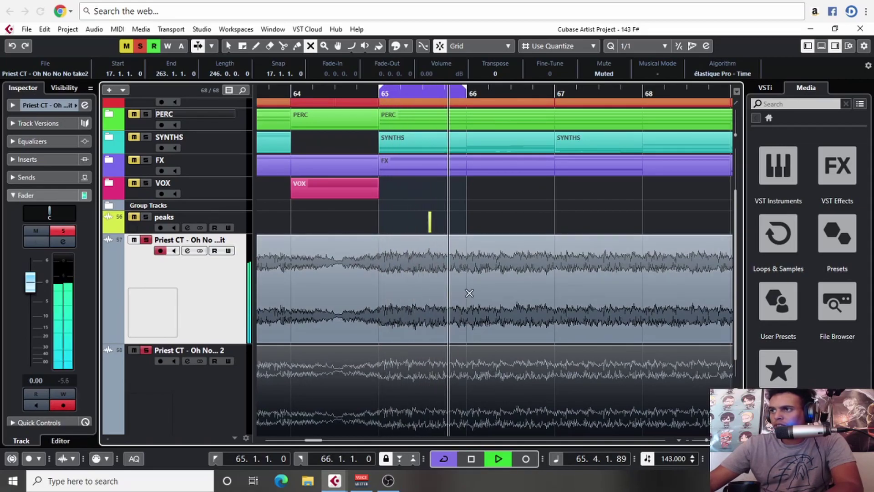
drag(468, 293, 359, 406)
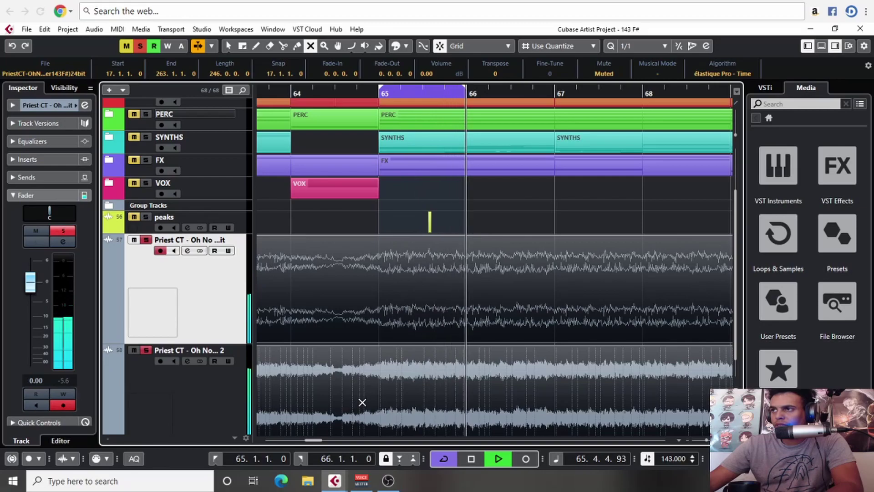
key(space)
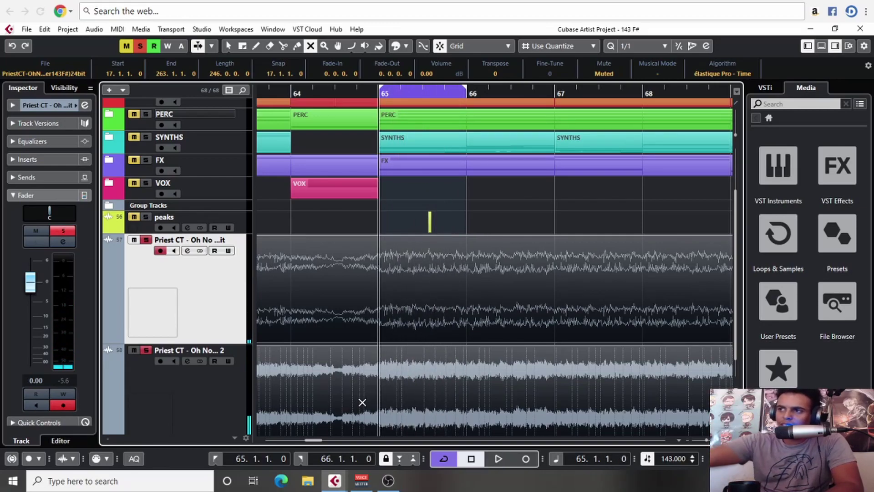
Step: Move to the first peak marker and set the loop range from bar 29 to bar 30
scroll(385, 367, left, 3)
key(g)
key(g)
key(g)
key(g)
key(g)
key(g)
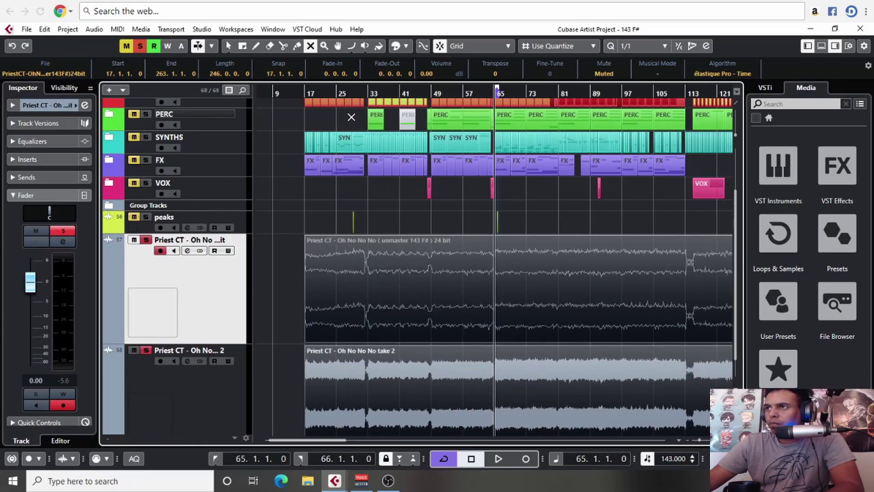
drag(350, 94, 437, 146)
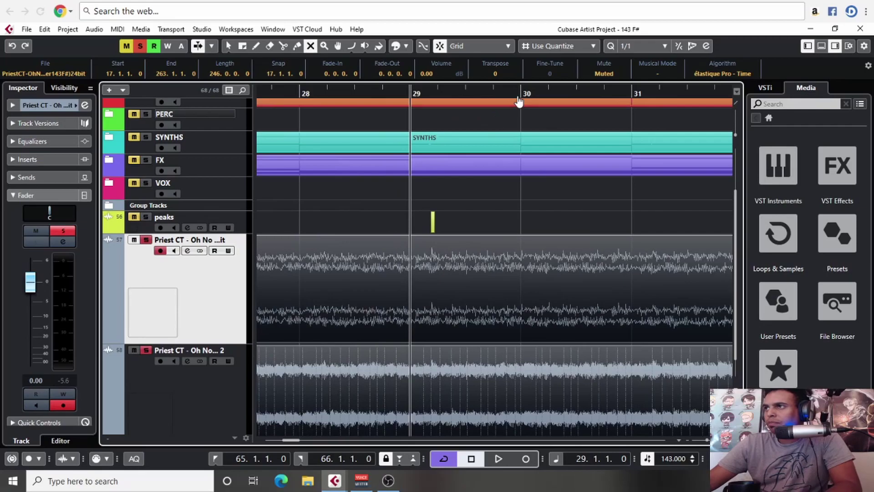
drag(519, 100, 408, 93)
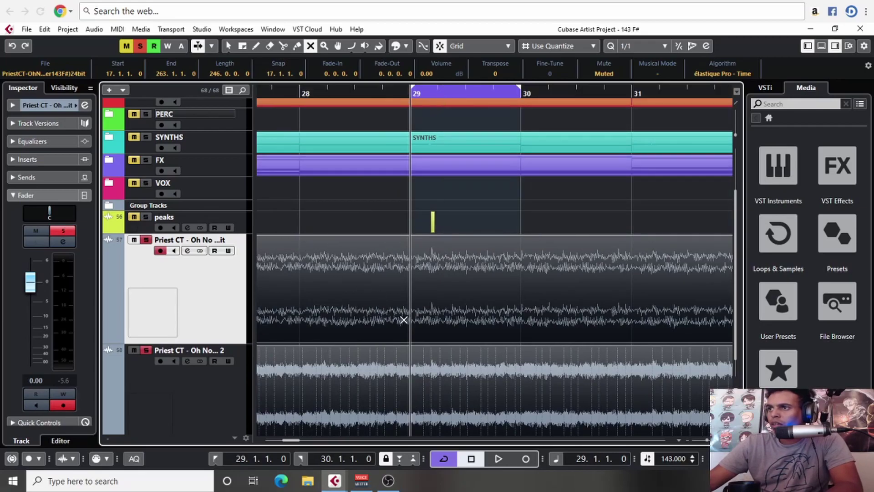
Step: Compare the original with take 2 by ear in the bar 29 loop by swapping the muted event, and stop playback
click(449, 305)
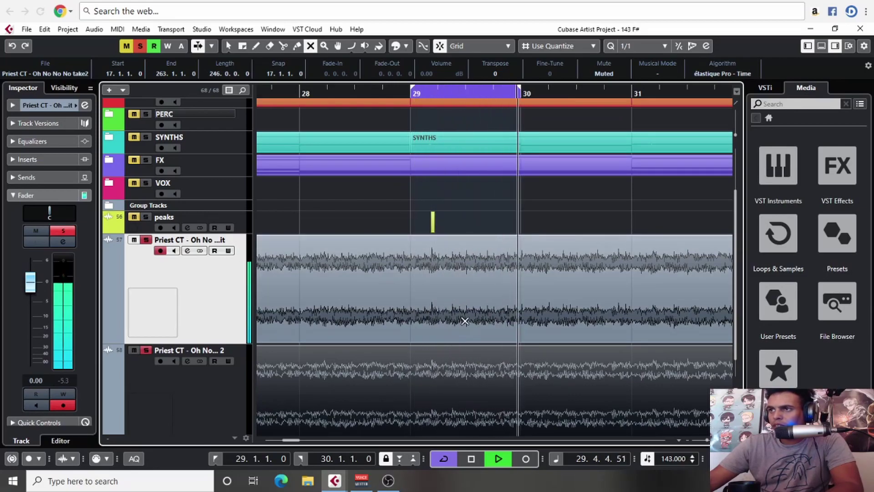
click(461, 385)
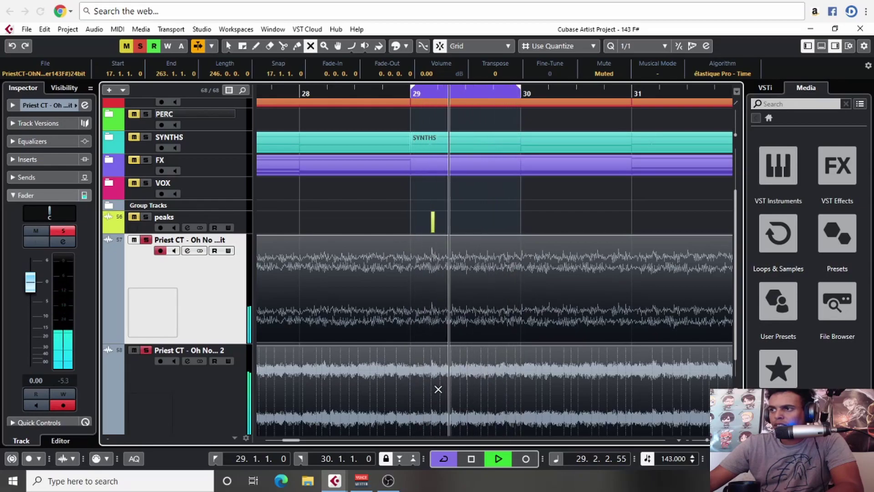
key(space)
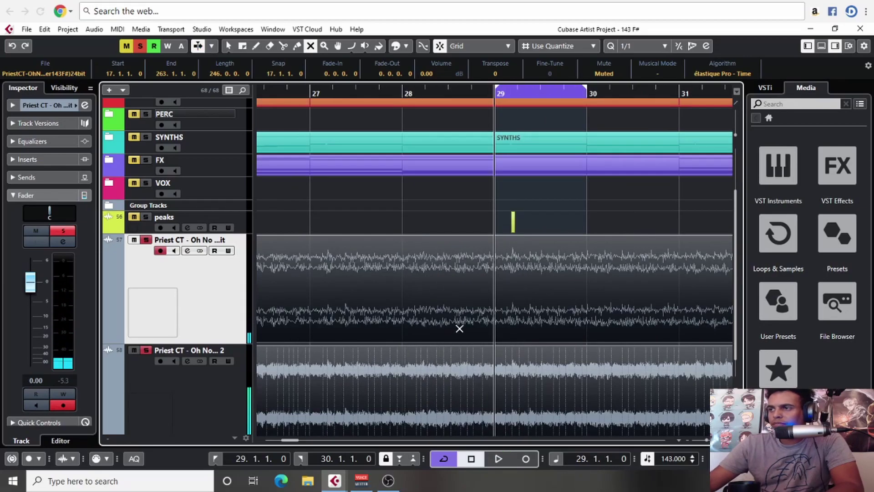
Step: Deactivate all solo states and switch back to the Object Selection tool, with the quantize value at 1/1
key(g)
key(g)
key(g)
key(g)
key(g)
click(634, 46)
click(644, 60)
click(140, 48)
right_click(388, 219)
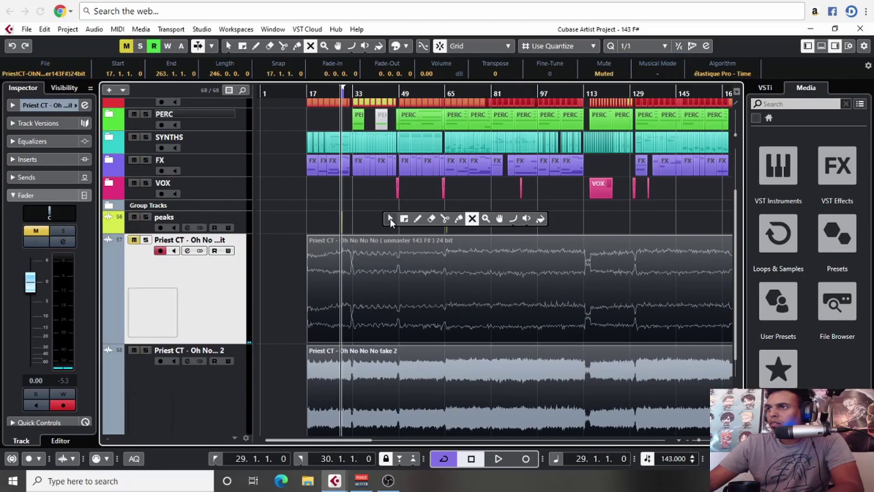
click(389, 220)
Step: Place the playhead at bar 17, where the mixdowns start, and deselect the events
scroll(389, 224, up, 3)
scroll(369, 189, down, 1)
click(298, 92)
scroll(501, 295, down, 2)
scroll(528, 337, down, 4)
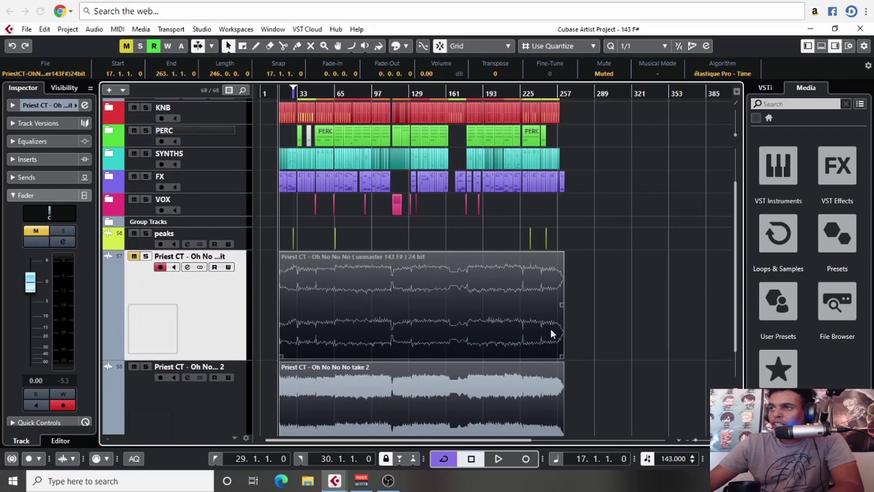
click(620, 262)
scroll(616, 301, down, 2)
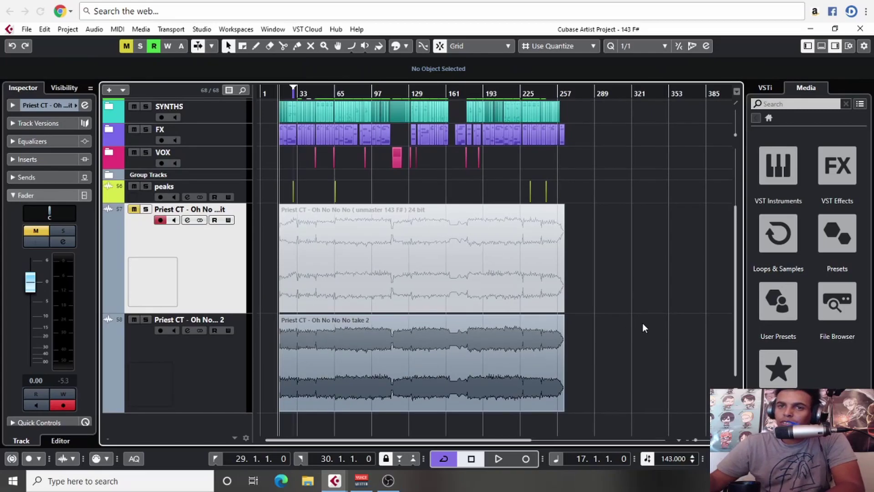
Step: Solo take 2 and play it from bar 17 with the loop off
key(space)
click(146, 319)
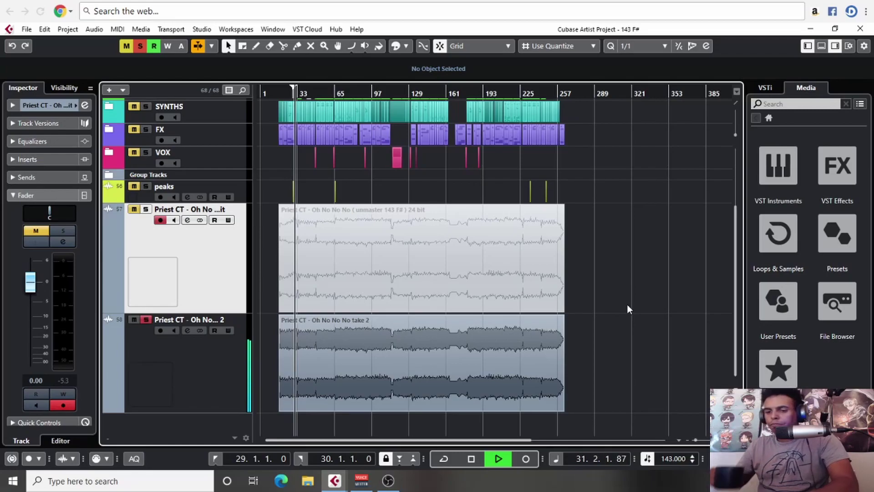
key(g)
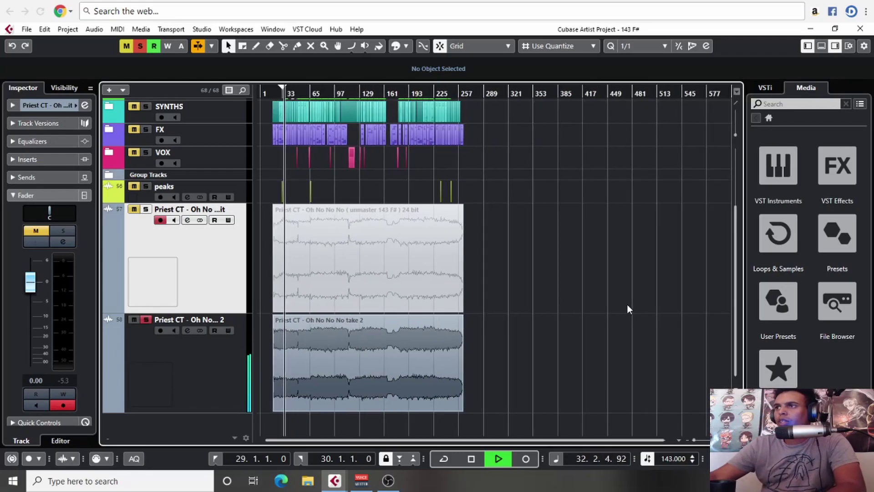
scroll(627, 304, up, 2)
scroll(546, 297, down, 2)
key(h)
key(h)
key(h)
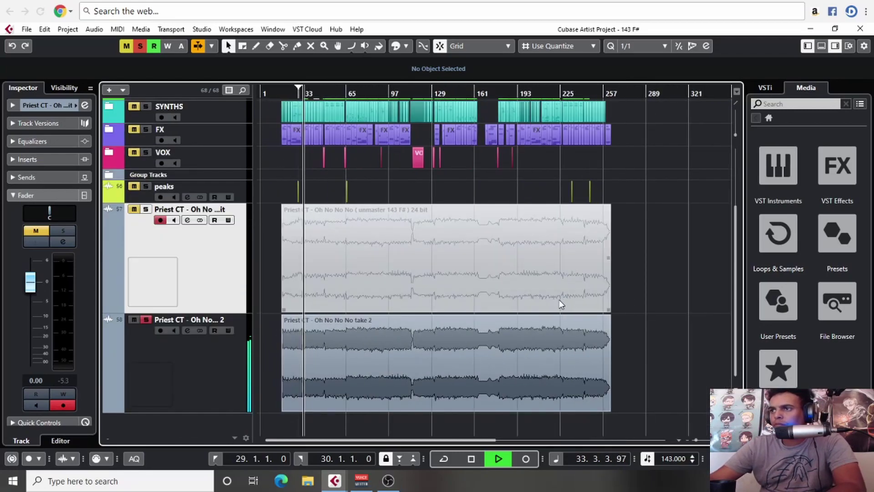
drag(659, 258, 657, 258)
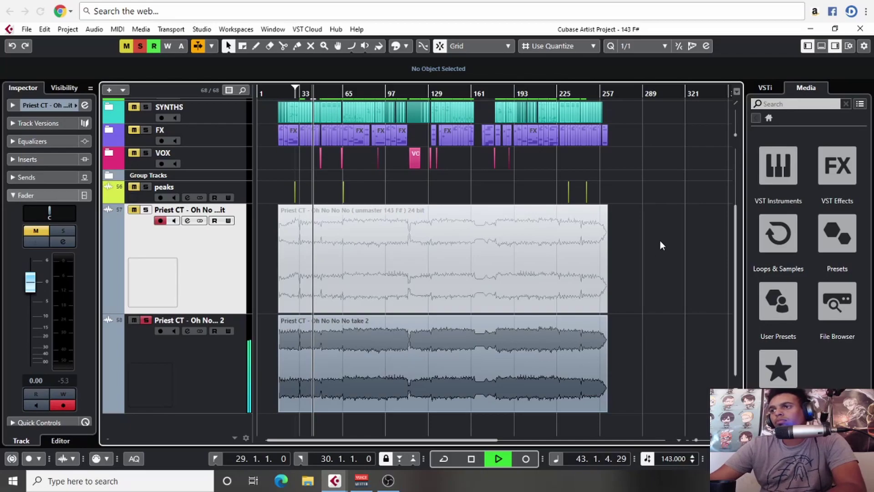
Step: Expand the VOX, PERC, SYNTHS and FX folder tracks to show their source tracks while take 2 plays
scroll(661, 241, up, 5)
scroll(661, 241, down, 3)
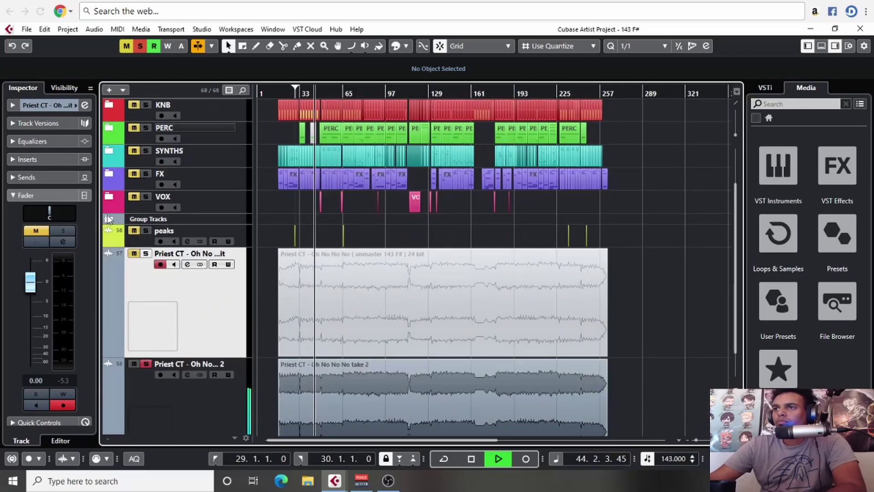
click(109, 194)
scroll(109, 194, up, 3)
click(109, 194)
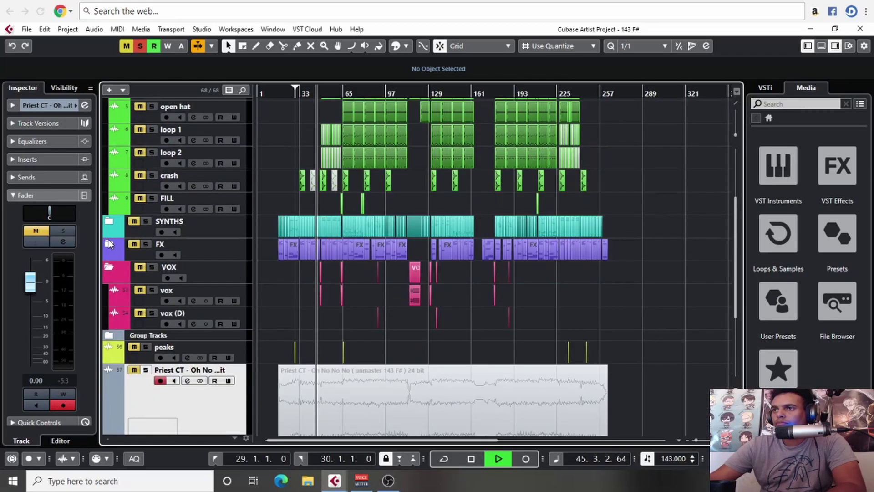
click(108, 222)
scroll(107, 256, down, 15)
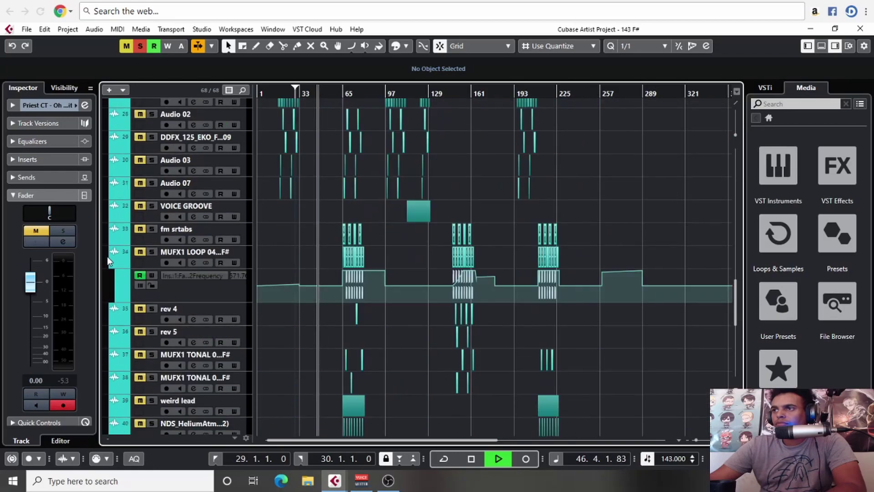
scroll(111, 146, up, 8)
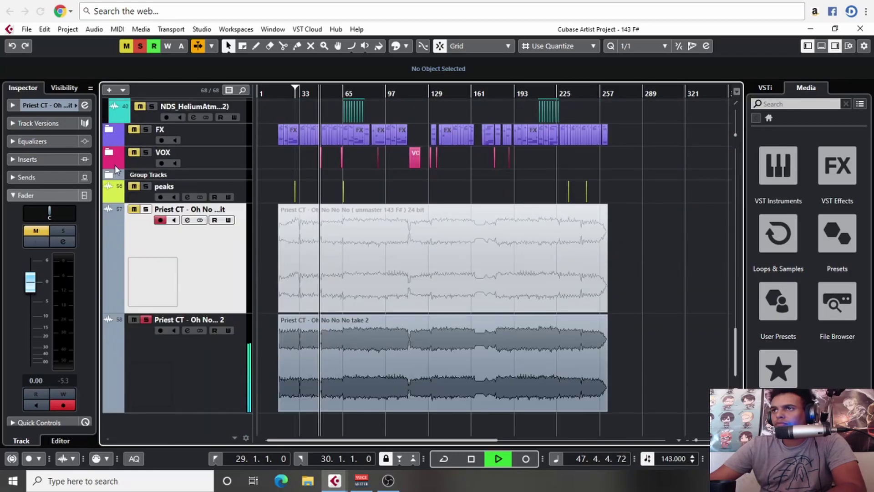
click(107, 295)
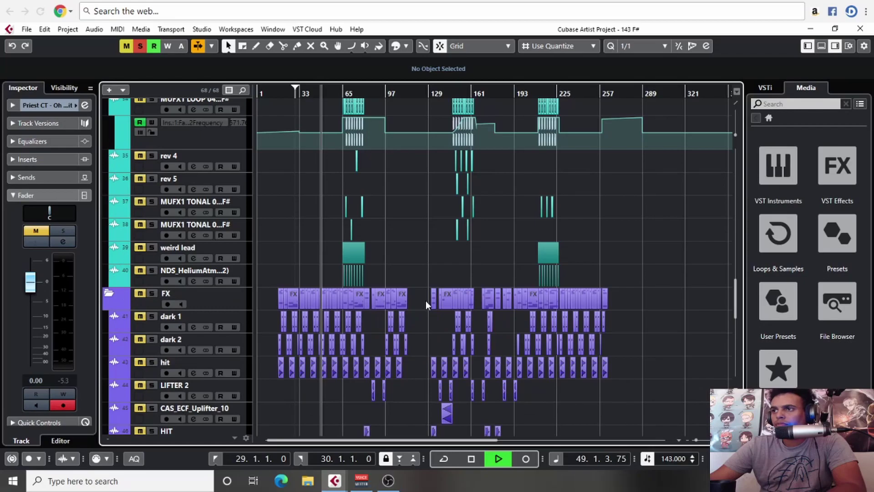
scroll(426, 301, down, 10)
scroll(423, 298, down, 3)
key(h)
key(h)
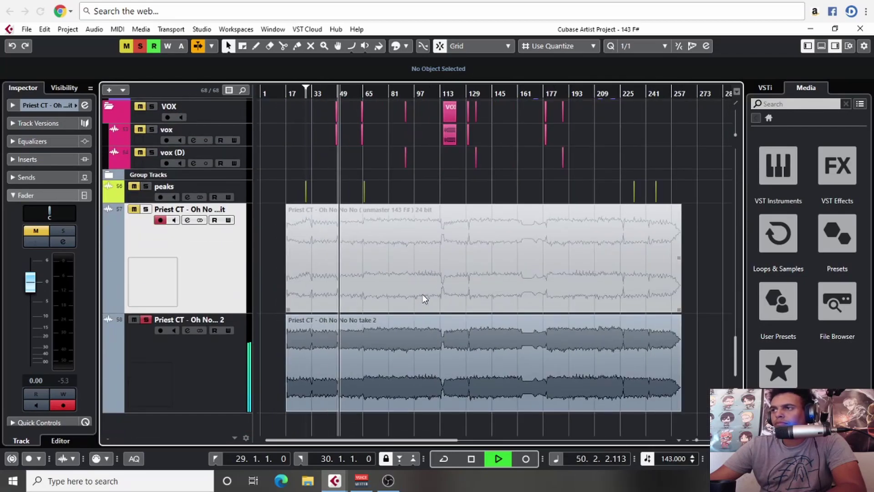
Step: Look over the source tracks from PERC and SYNTHS down to FX and VOX while take 2 plays past bar 50
click(735, 393)
click(764, 266)
key(g)
key(g)
key(g)
key(g)
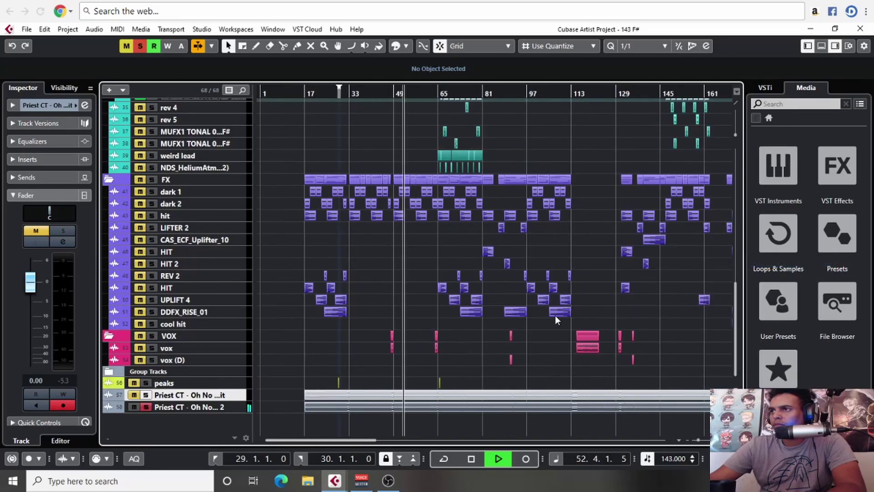
scroll(501, 296, up, 5)
scroll(474, 296, up, 5)
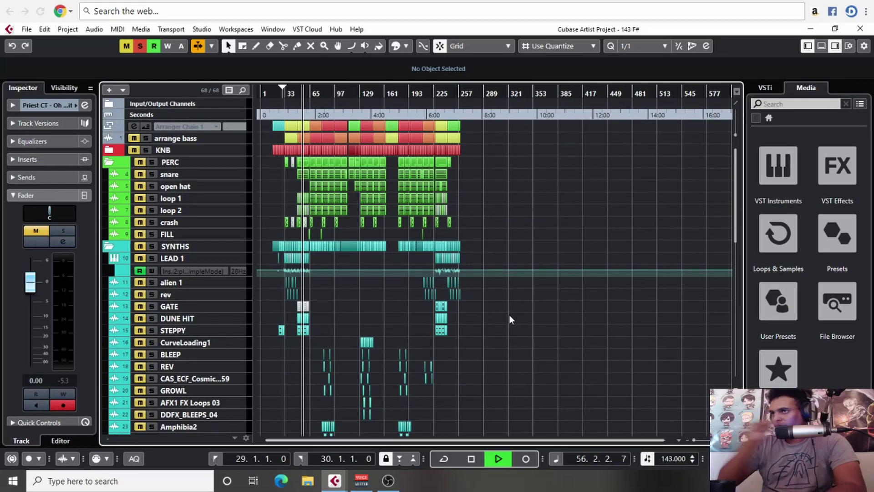
scroll(507, 318, down, 10)
key(h)
key(h)
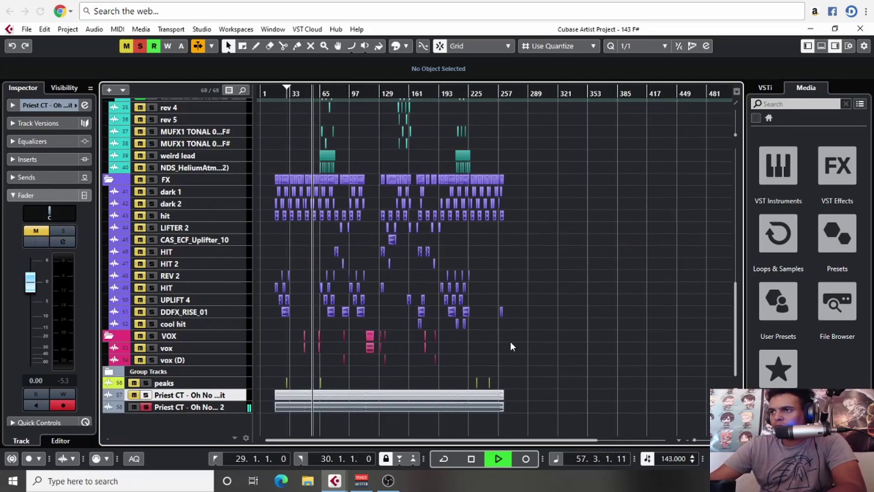
key(h)
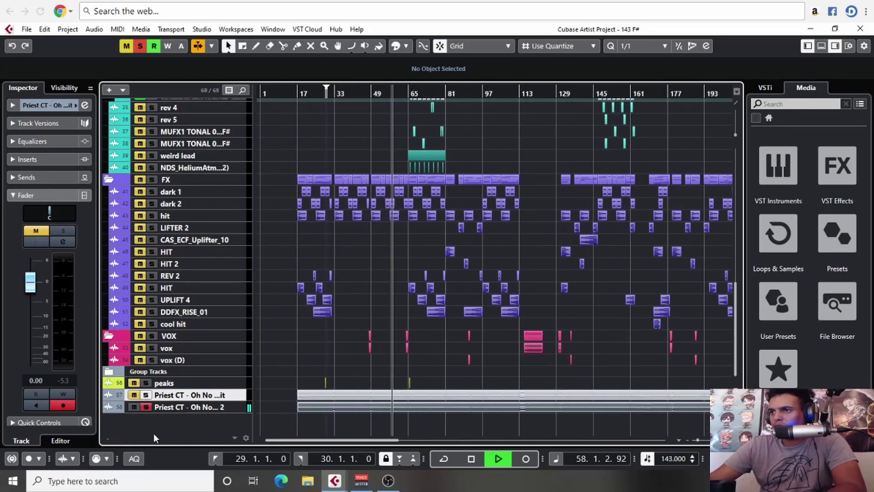
Step: Select the take 2 track and examine its waveform beneath the FX and VOX events around bar 65 during playback
click(177, 407)
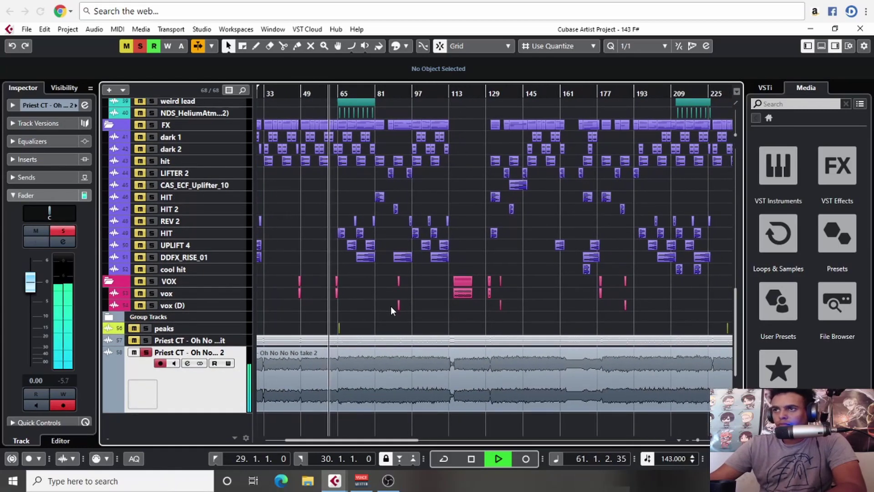
drag(383, 301, 422, 303)
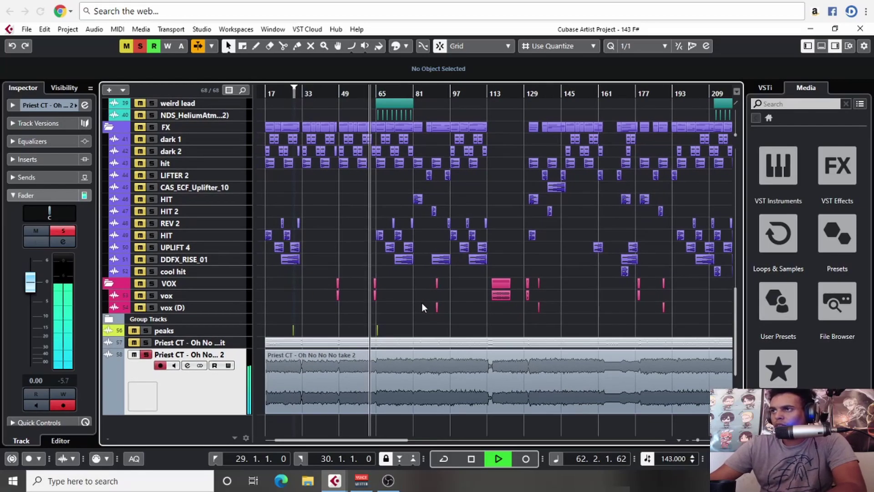
key(h)
key(h)
key(h)
key(h)
key(h)
key(h)
key(h)
key(h)
key(g)
key(g)
key(g)
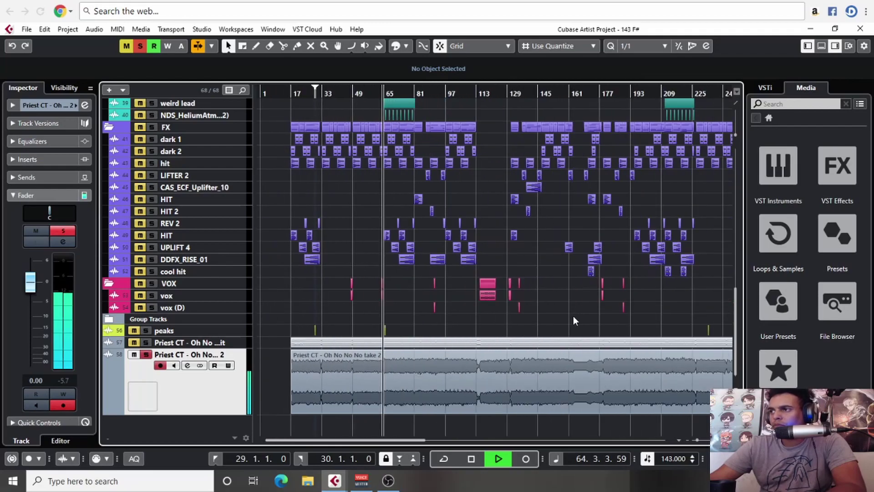
key(g)
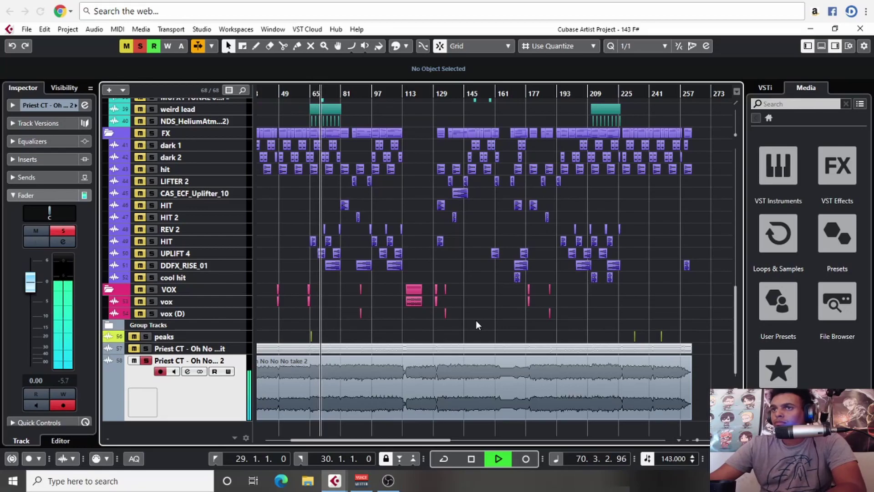
scroll(476, 321, left, 5)
scroll(493, 318, down, 1)
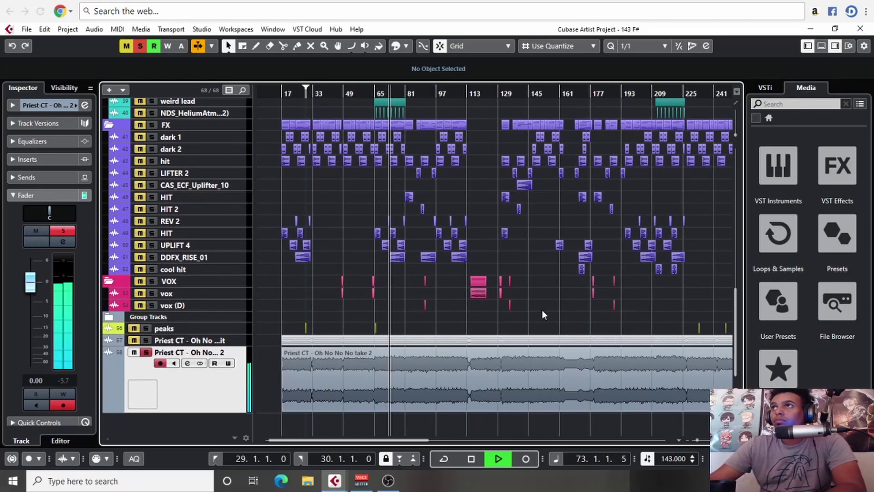
scroll(542, 311, left, 1)
scroll(630, 318, up, 1)
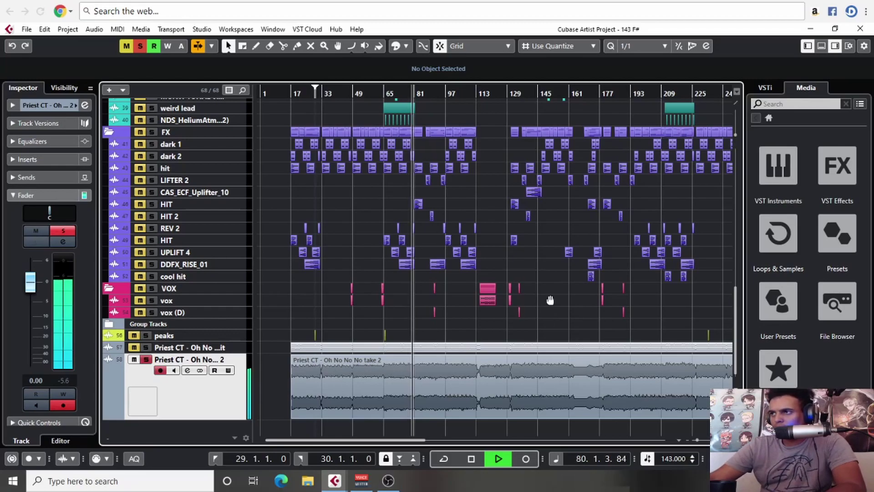
scroll(549, 296, right, 2)
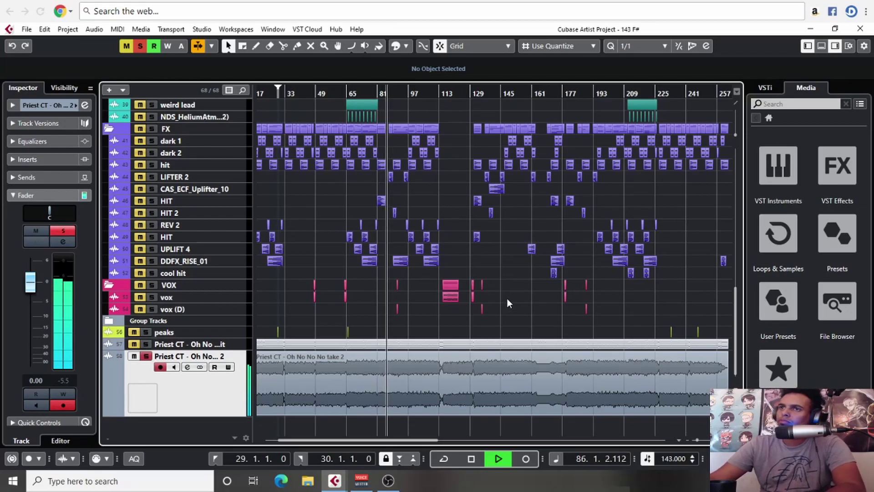
scroll(516, 286, up, 2)
scroll(515, 286, left, 1)
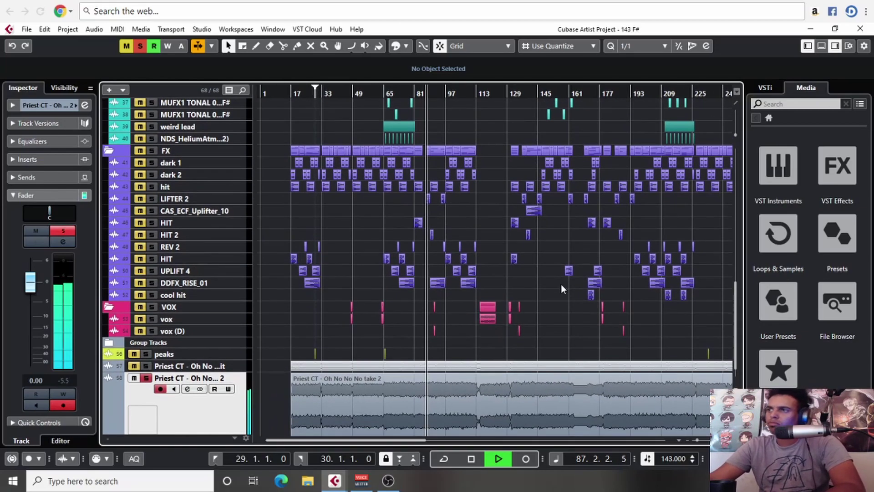
scroll(543, 290, down, 2)
scroll(542, 289, right, 1)
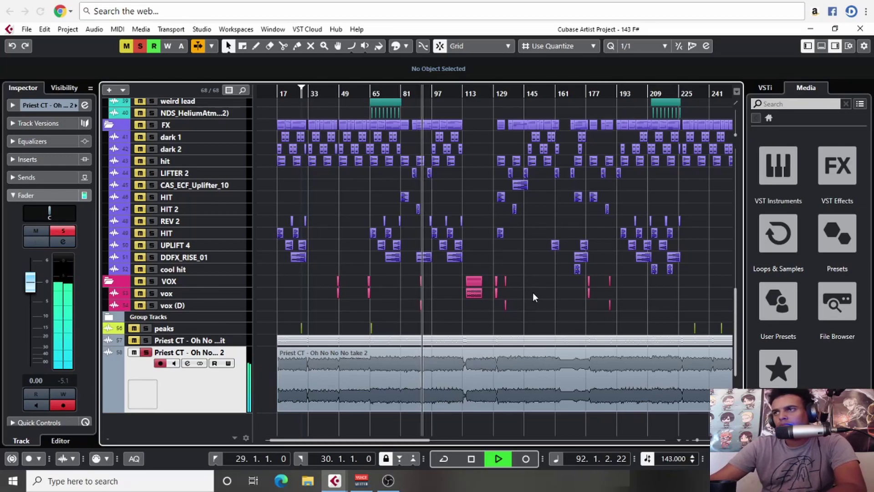
Step: Examine the synth and FX events around bars 91 to 97, together with take 2's waveform, while it plays
key(h)
drag(550, 288, 502, 319)
scroll(502, 318, up, 6)
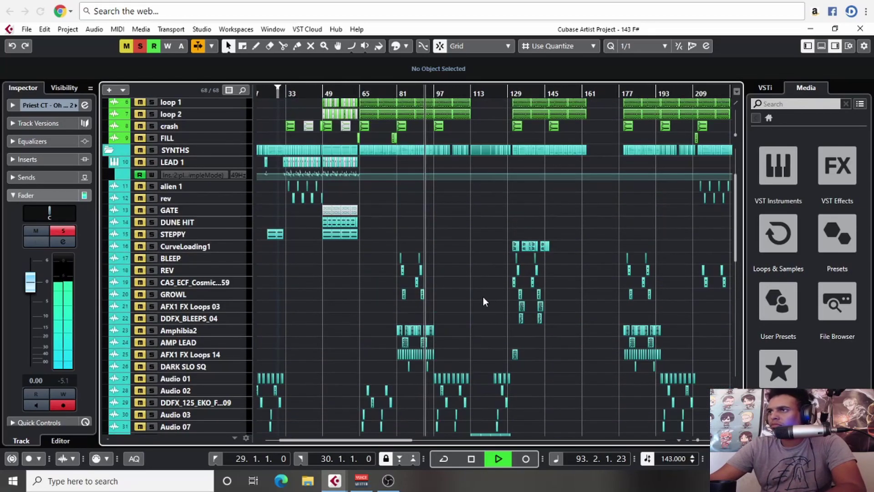
key(h)
key(h)
key(h)
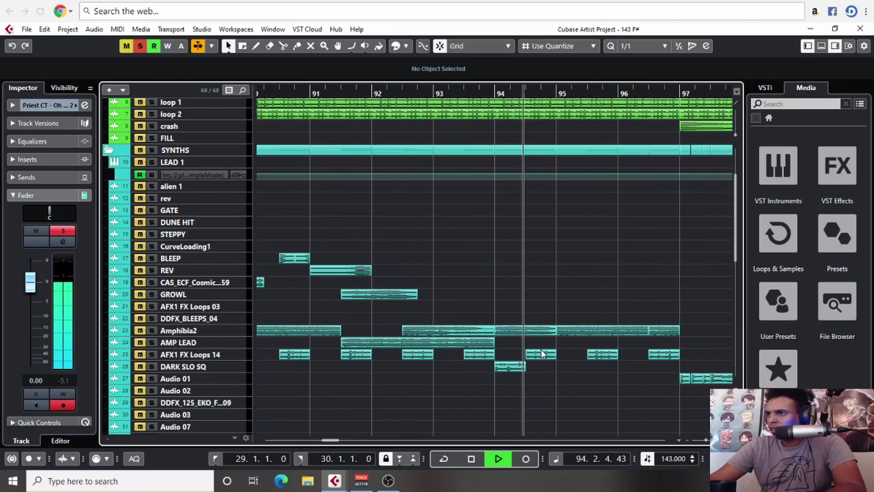
drag(573, 384, 457, 360)
scroll(464, 360, down, 6)
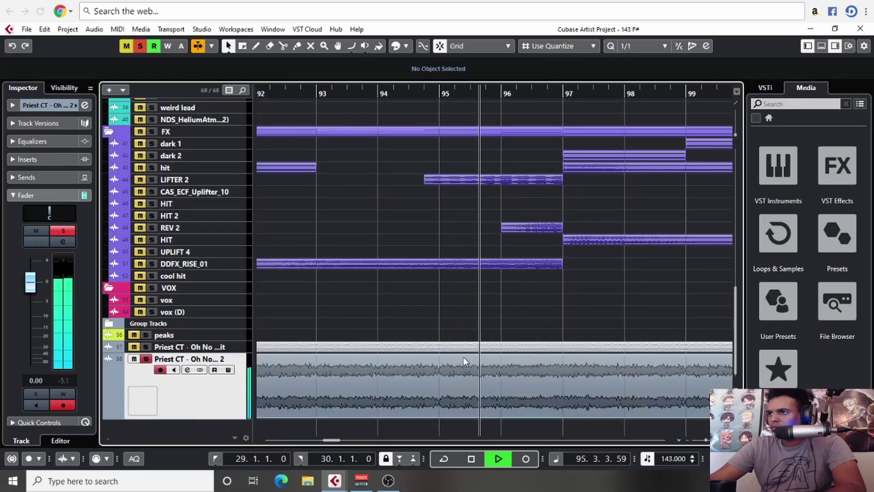
key(g)
key(g)
key(g)
key(g)
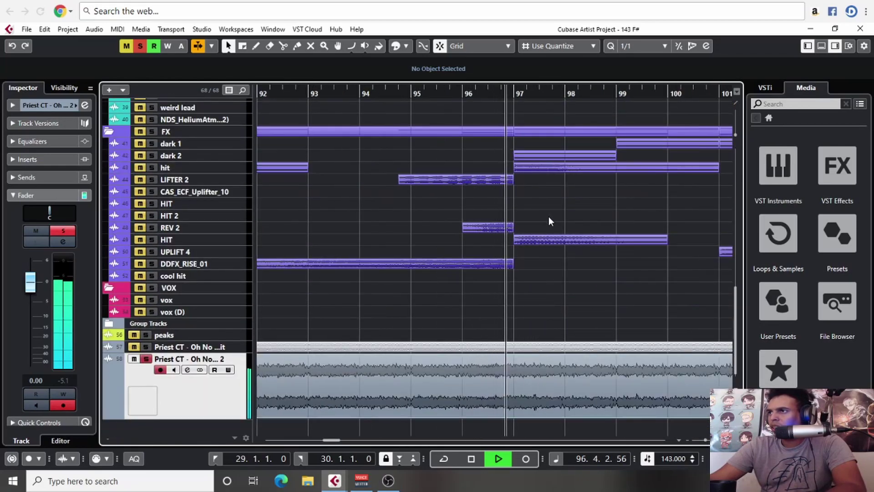
Step: Examine the synth and percussion events around bars 97 to 104 as take 2 plays through that section
scroll(475, 238, up, 5)
scroll(449, 245, up, 3)
scroll(461, 264, down, 3)
key(h)
key(h)
key(h)
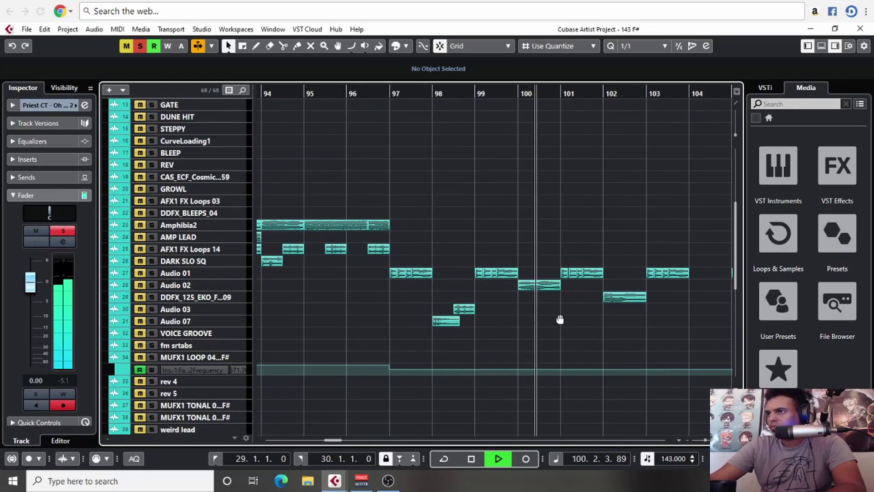
drag(556, 315, 393, 326)
scroll(444, 352, up, 3)
scroll(443, 352, up, 2)
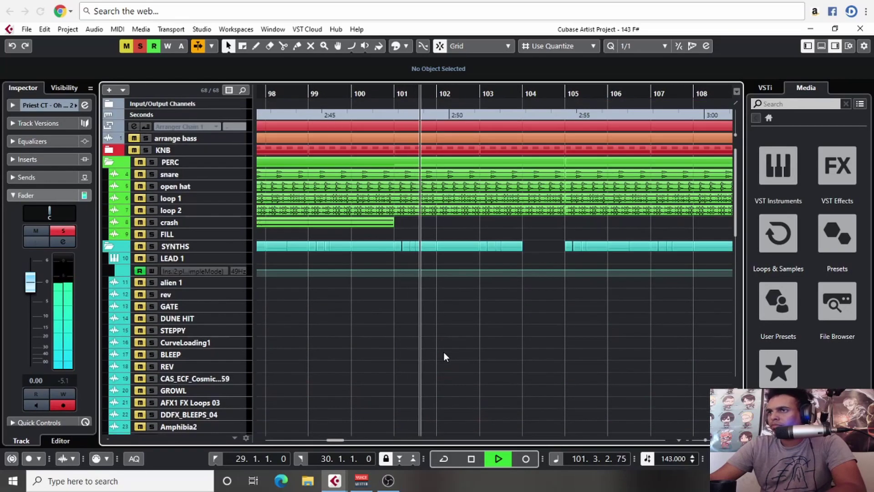
key(g)
key(g)
key(g)
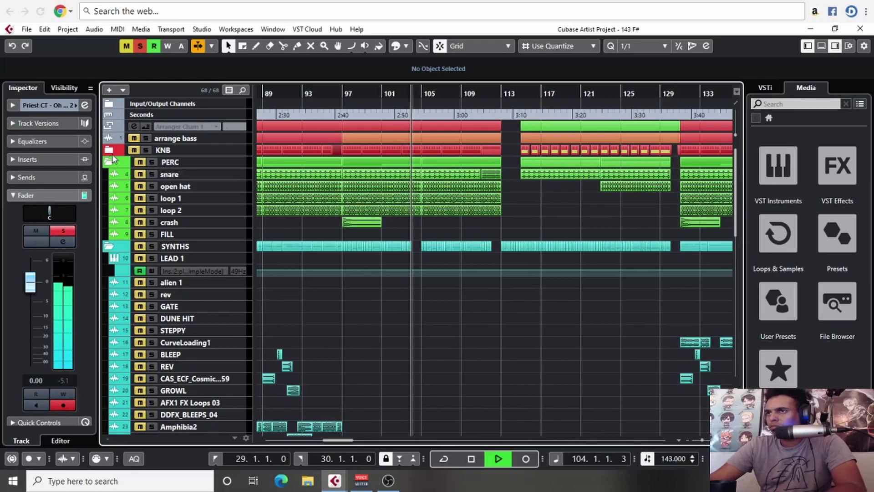
Step: Expand the KNB folder and inspect the notes of the bass try part at bar 105 in the Key Editor, then close it
click(111, 152)
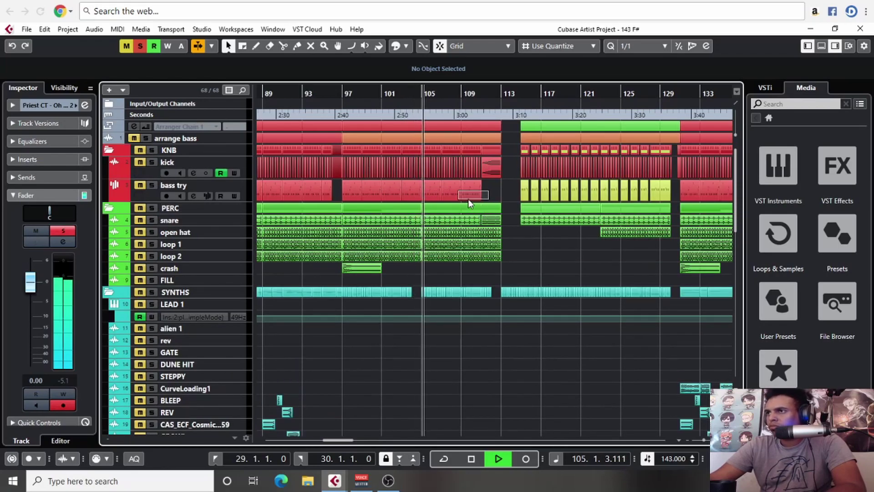
click(426, 194)
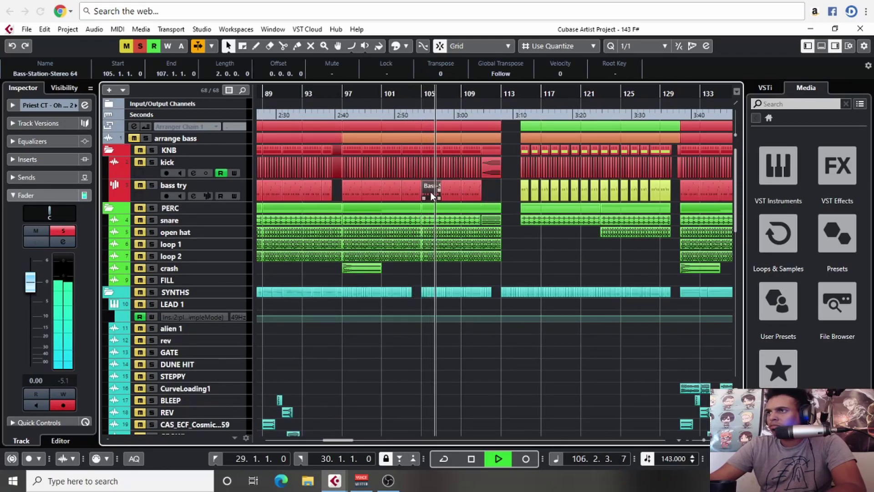
double_click(431, 192)
scroll(438, 318, down, 2)
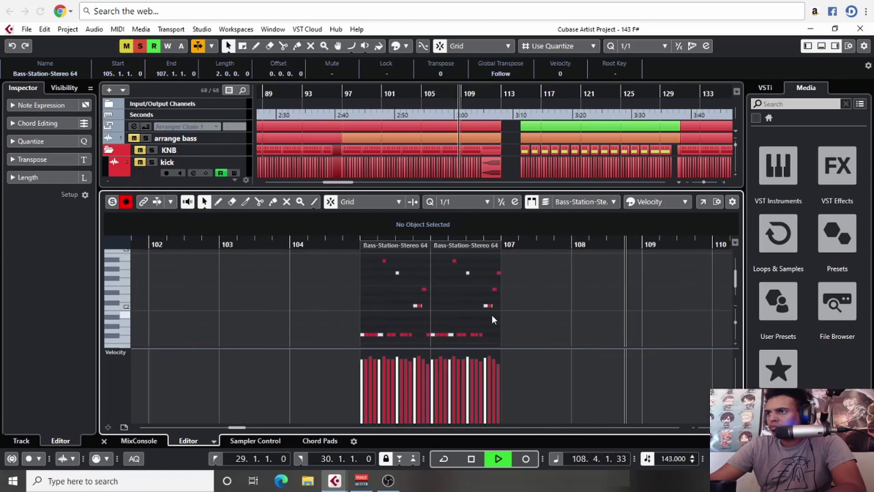
click(104, 440)
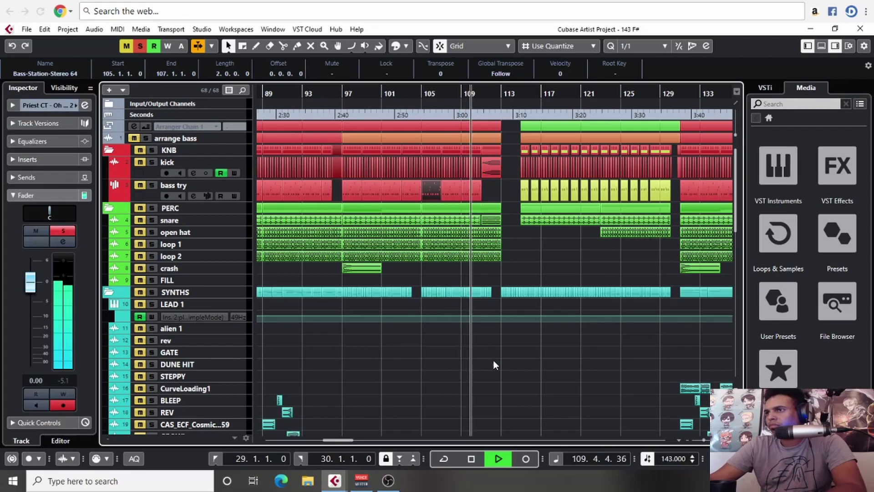
Step: Examine the transition around bar 113 across the kick, bass, percussion, synth and FX tracks during playback
scroll(493, 365, down, 4)
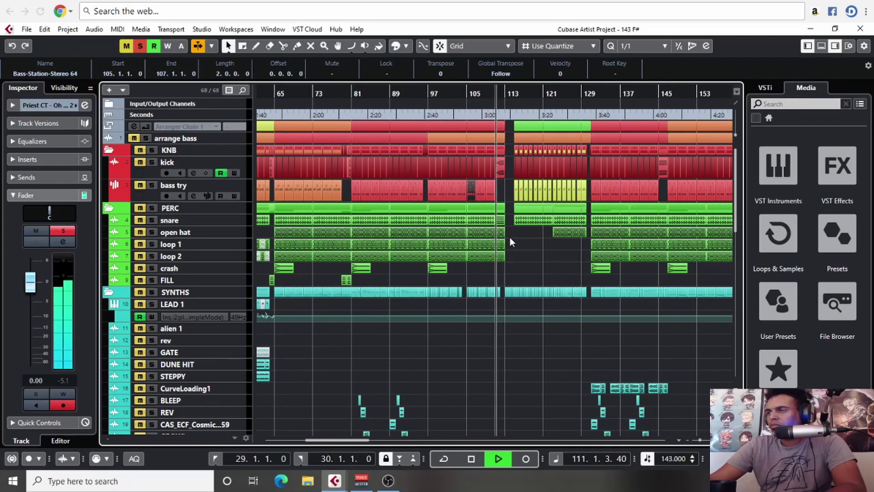
scroll(510, 237, up, 5)
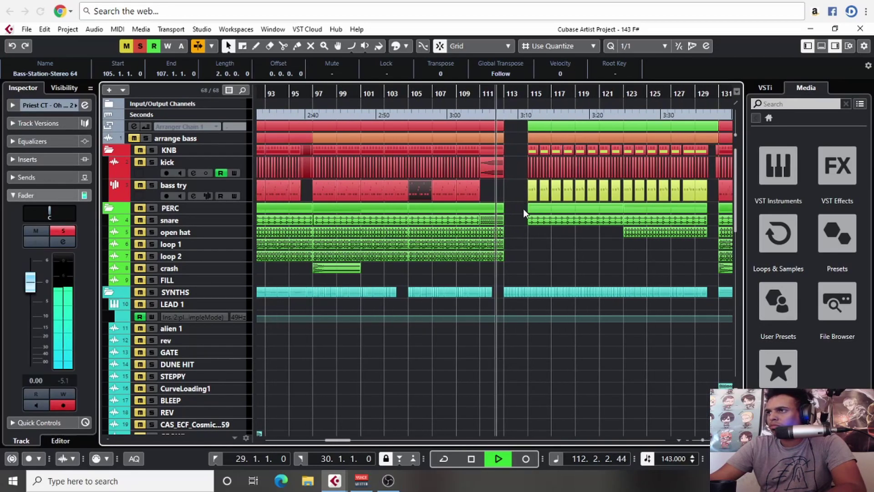
scroll(528, 254, down, 4)
scroll(515, 349, down, 2)
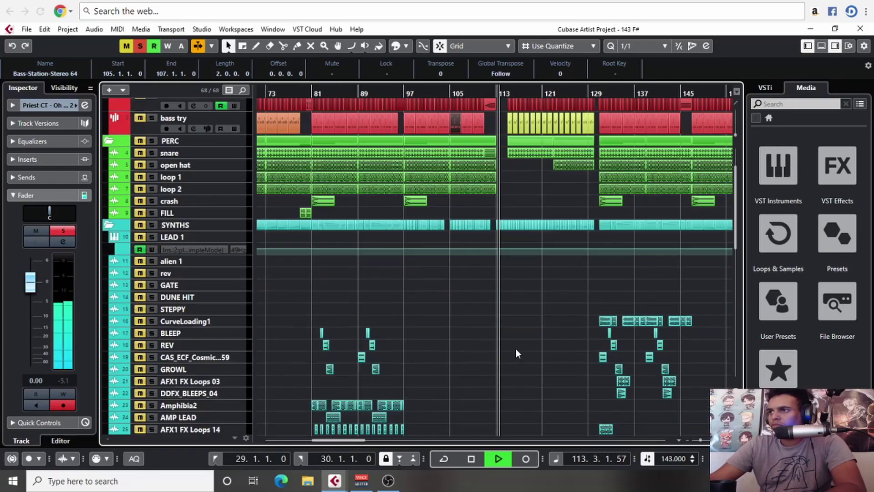
scroll(512, 343, down, 10)
scroll(513, 343, up, 5)
scroll(513, 340, up, 12)
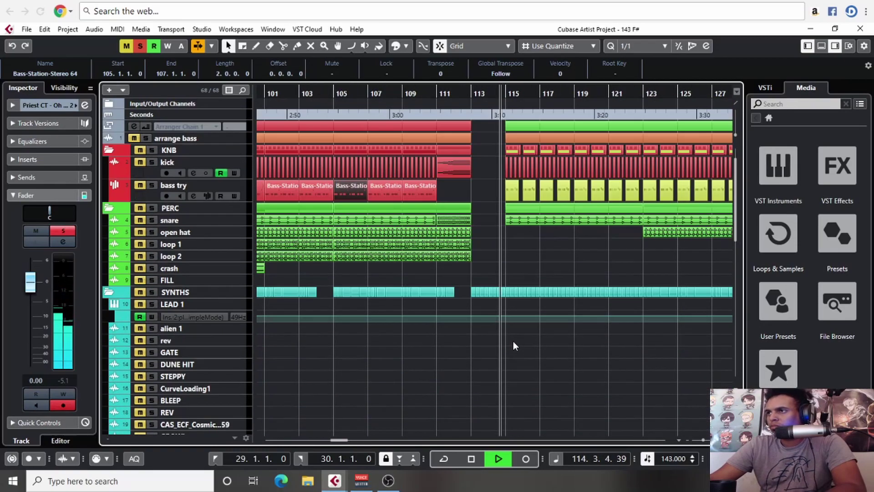
scroll(511, 334, up, 4)
scroll(423, 328, down, 8)
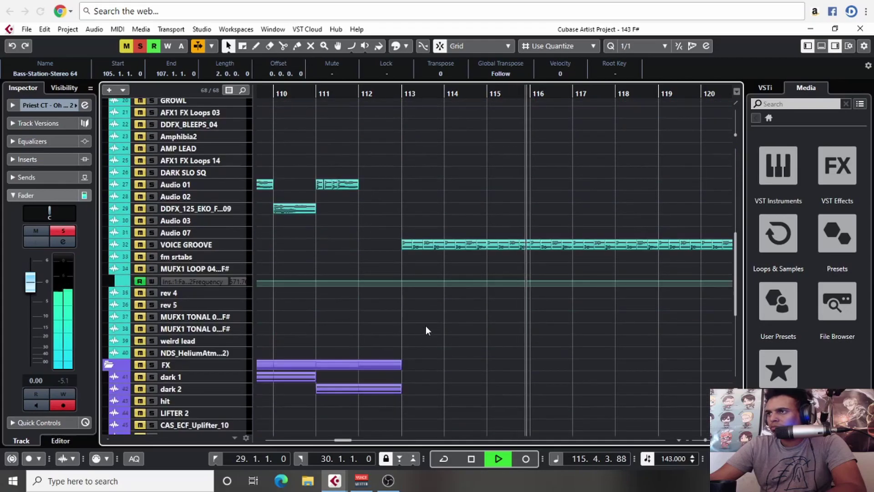
Step: Examine the break at bars 115 to 123 across the VOX, synth, percussion and bass tracks and take 2's waveform
key(g)
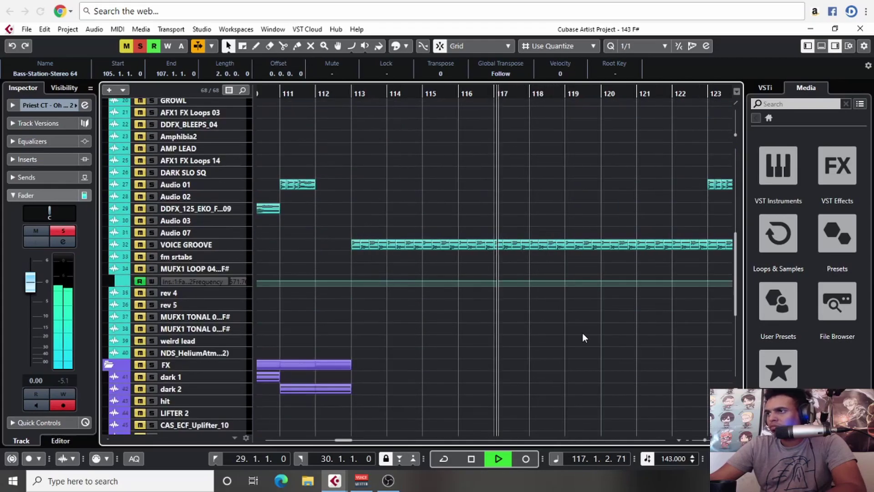
scroll(543, 320, down, 6)
scroll(519, 327, right, 5)
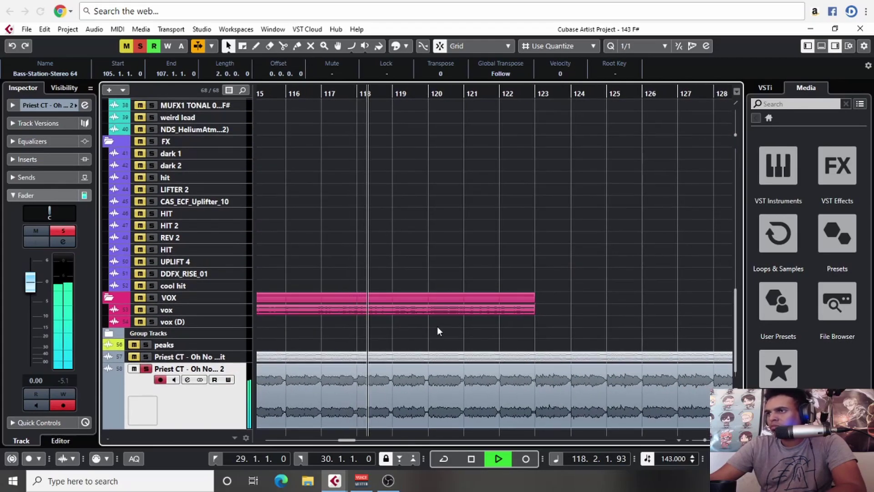
scroll(456, 325, left, 1)
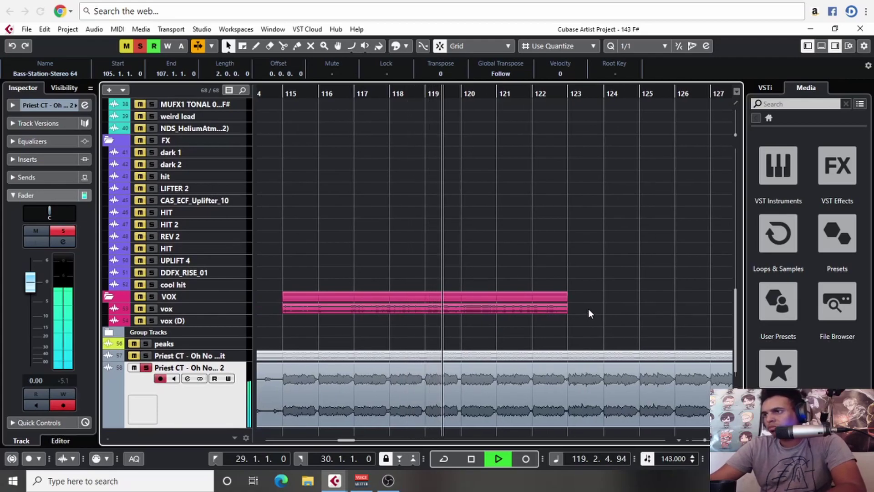
scroll(589, 309, up, 8)
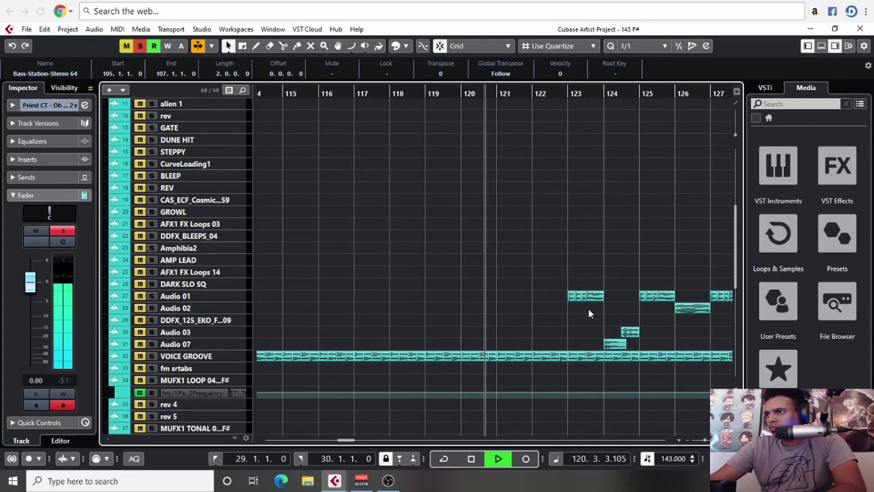
scroll(588, 309, up, 5)
scroll(587, 364, right, 2)
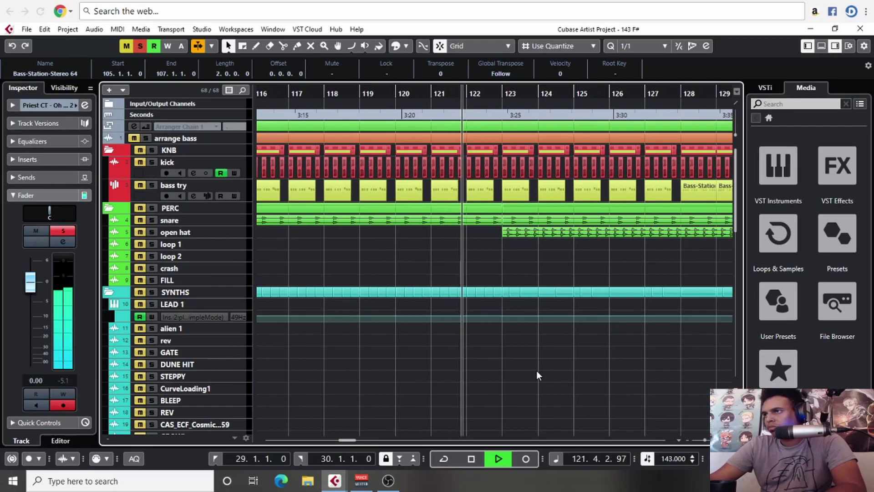
scroll(523, 364, right, 1)
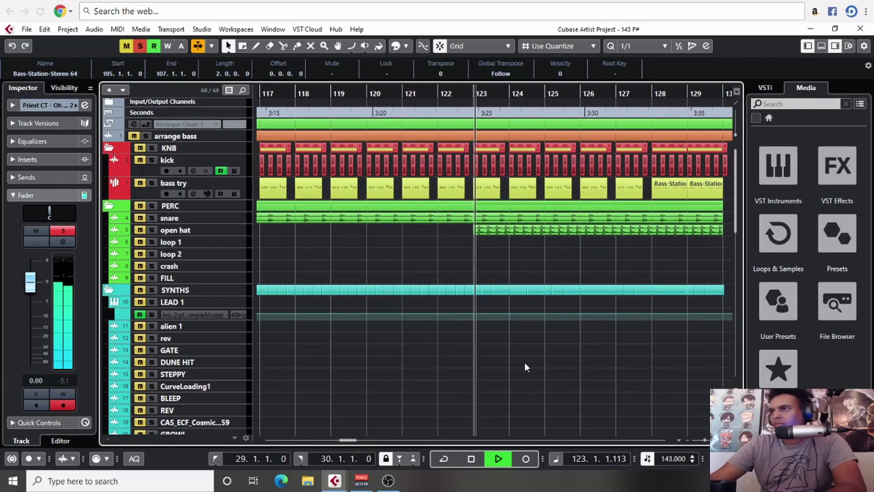
Step: Examine the synth and voice groove events around bars 123 to 129 as take 2 plays through that section
scroll(562, 367, down, 2)
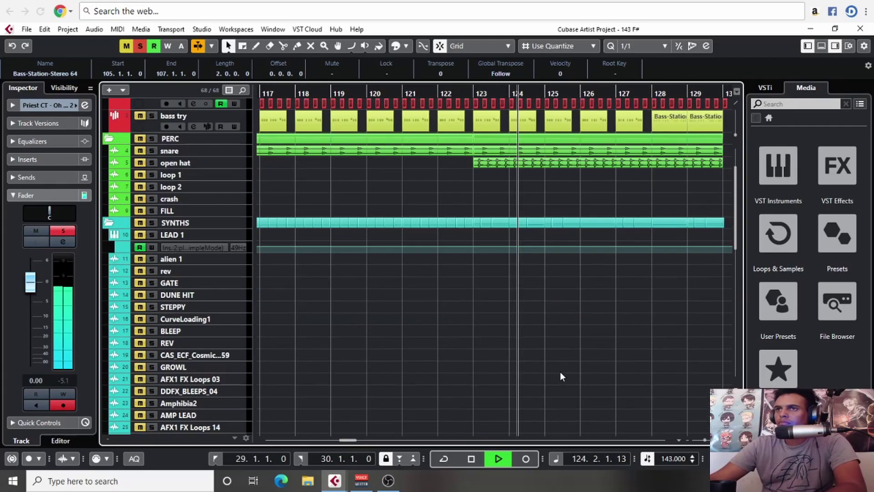
scroll(560, 372, down, 5)
key(g)
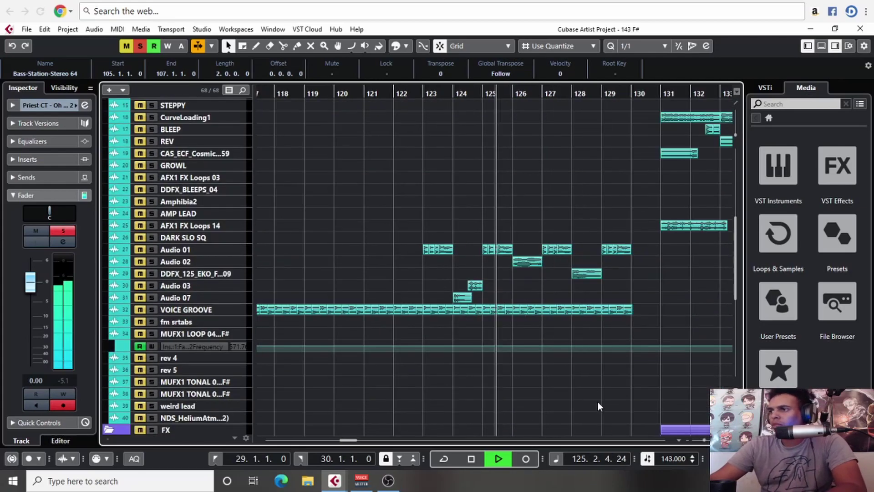
key(g)
drag(560, 375, 441, 379)
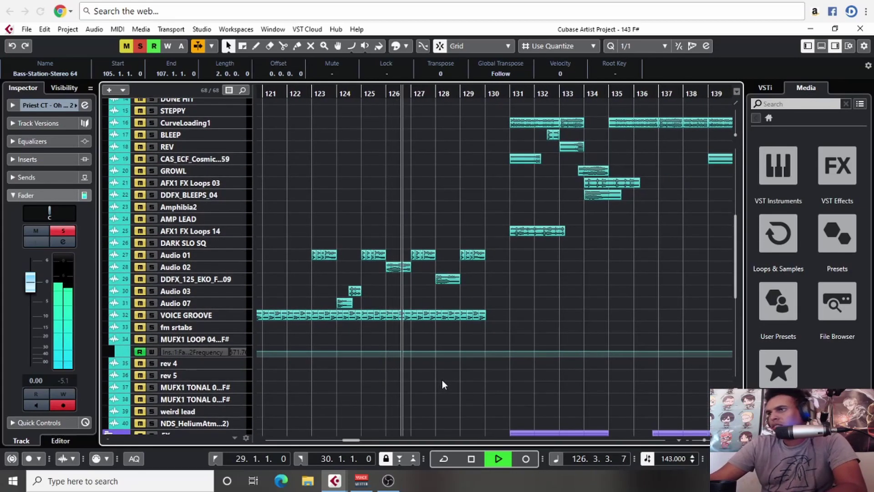
scroll(504, 375, right, 2)
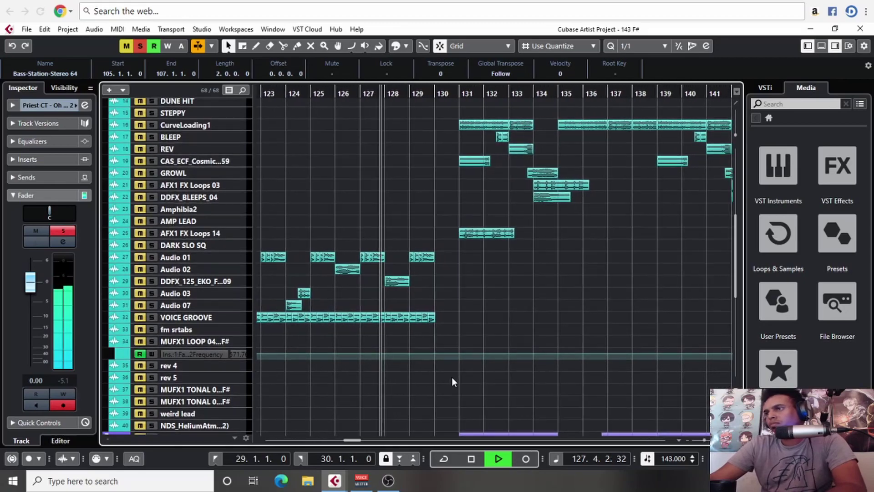
scroll(477, 386, right, 2)
scroll(422, 380, down, 1)
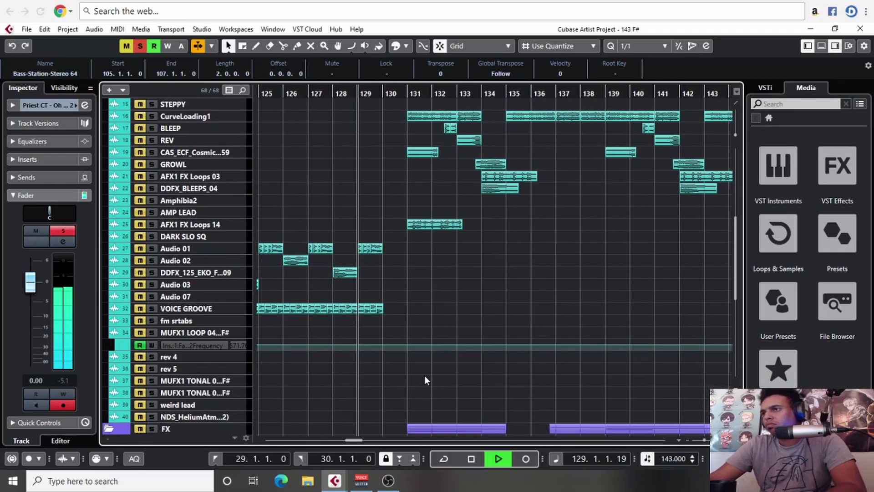
Step: Examine the transition around bars 130 to 131 across the kick, bass, percussion, synth and FX tracks during playback
scroll(409, 374, up, 10)
scroll(409, 339, down, 12)
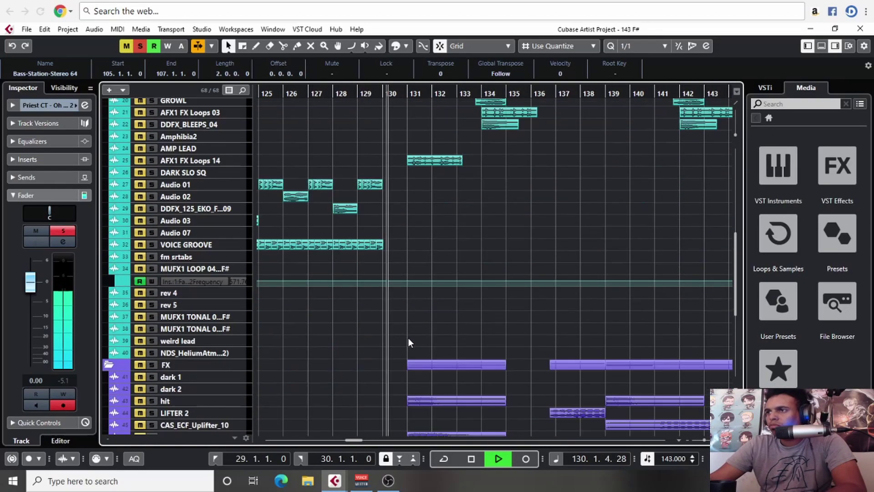
scroll(406, 340, down, 6)
scroll(457, 307, up, 7)
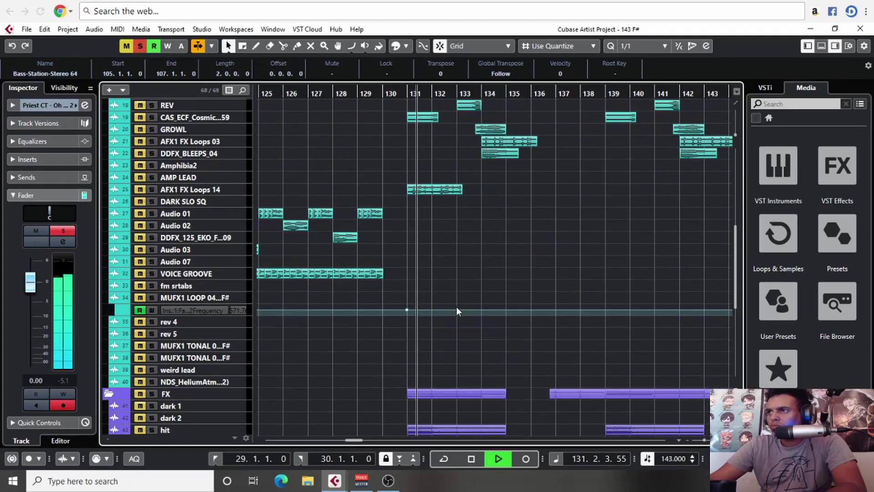
scroll(457, 310, up, 8)
scroll(501, 351, down, 1)
scroll(478, 348, right, 2)
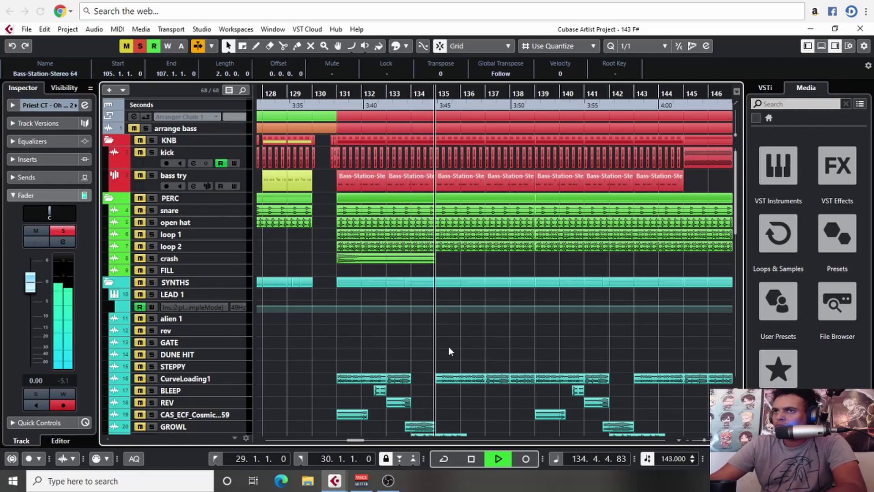
Step: Examine the synth, FX and VOX events at bars 135 to 140 and take 2's waveform during playback
scroll(496, 341, down, 6)
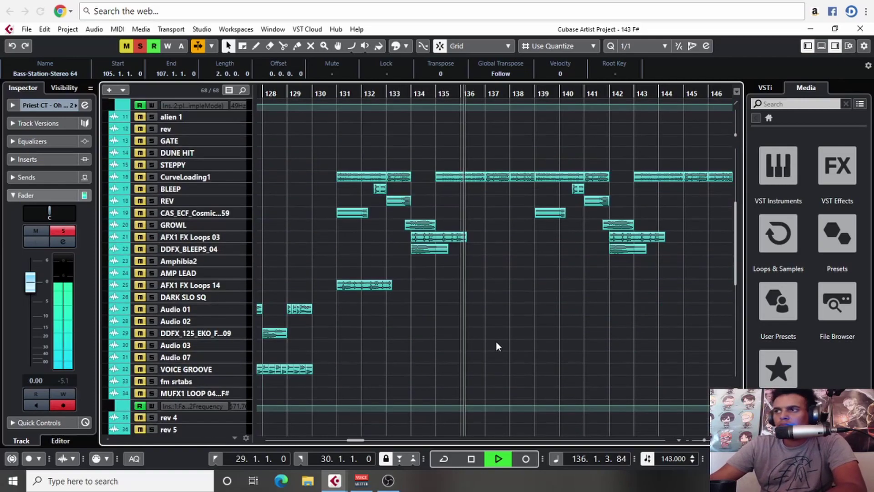
scroll(498, 332, down, 6)
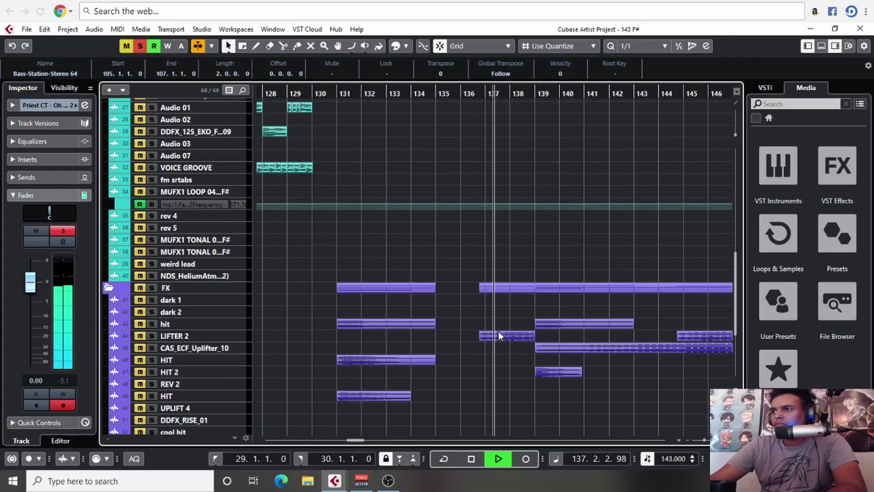
scroll(482, 237, down, 6)
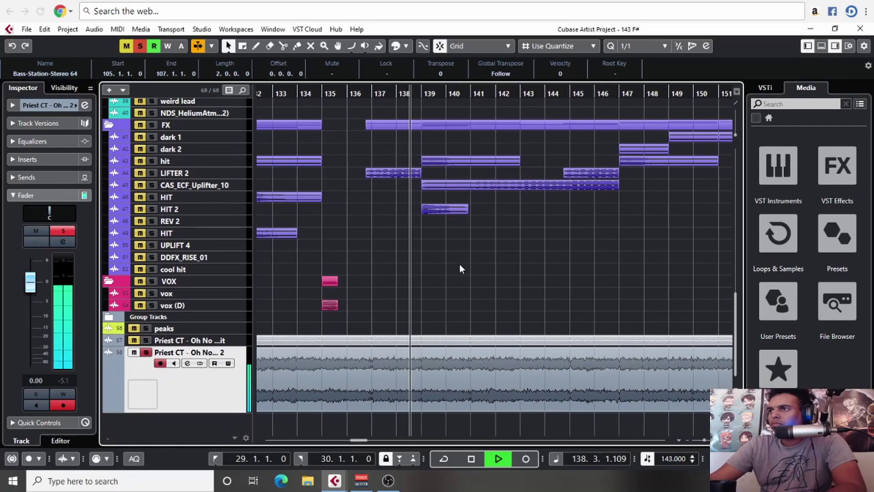
scroll(474, 237, up, 10)
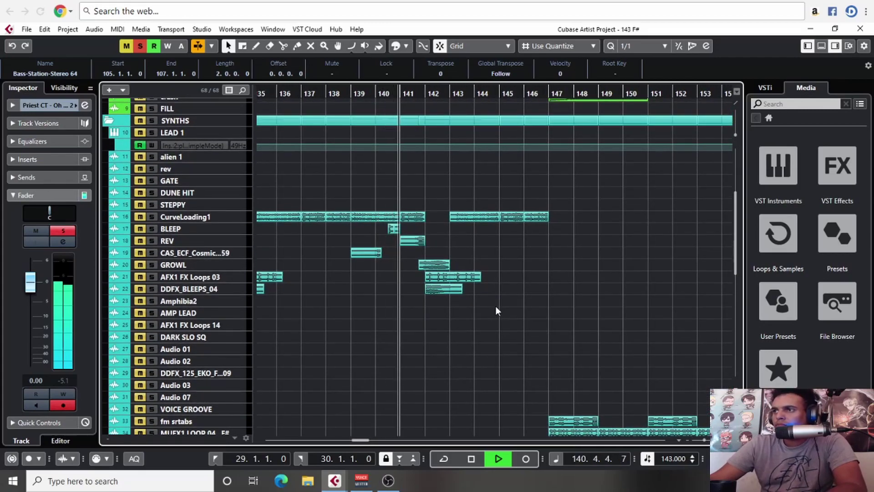
Step: Inspect the GROWL, AFX1 FX Loops 03 and DDFX_BLEEPS_04 events around bar 142 in close-up during playback
key(h)
key(h)
key(h)
key(h)
key(h)
key(h)
key(h)
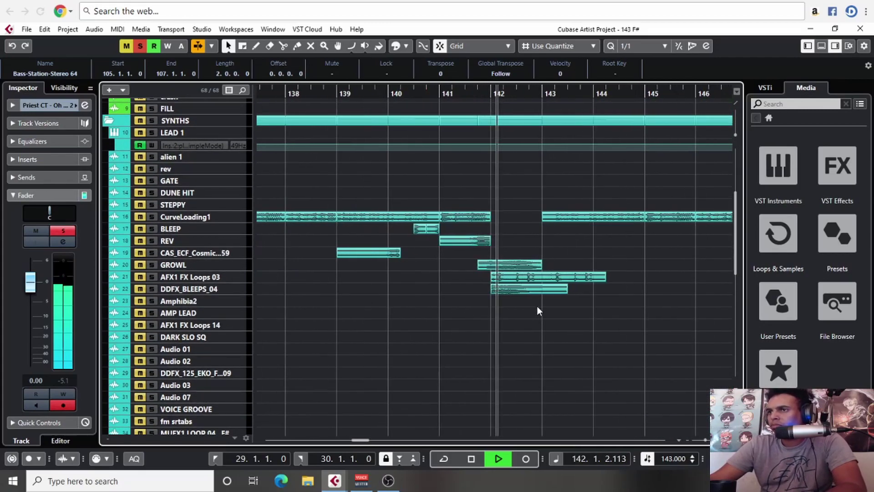
drag(628, 318, 504, 337)
Step: Examine the section change around bar 147 across the percussion, synth and FX tracks as take 2 plays through it
key(g)
key(g)
key(g)
key(g)
key(g)
key(g)
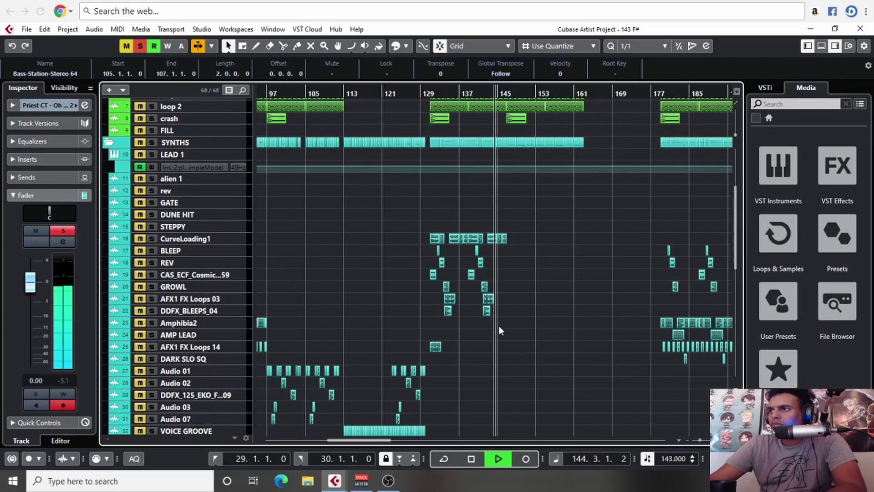
scroll(504, 323, up, 4)
drag(564, 353, 479, 348)
key(h)
key(h)
key(h)
drag(607, 350, 520, 317)
scroll(482, 320, down, 8)
Step: Stop playback and show the whole arrangement from the kick and bass tracks downwards
key(g)
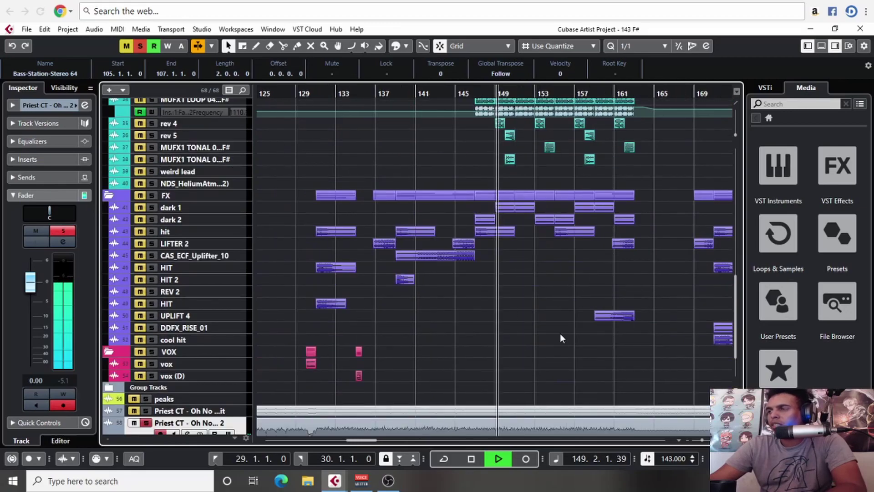
key(g)
key(g)
key(g)
scroll(514, 350, up, 6)
key(space)
scroll(515, 351, up, 4)
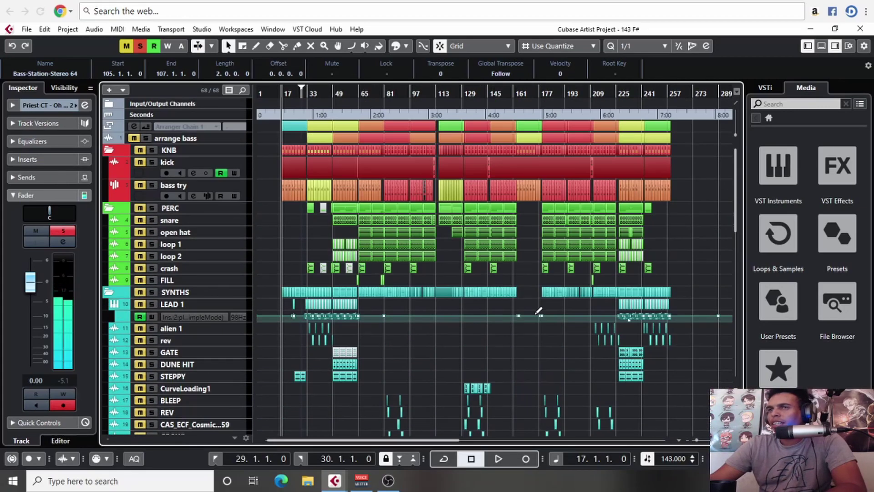